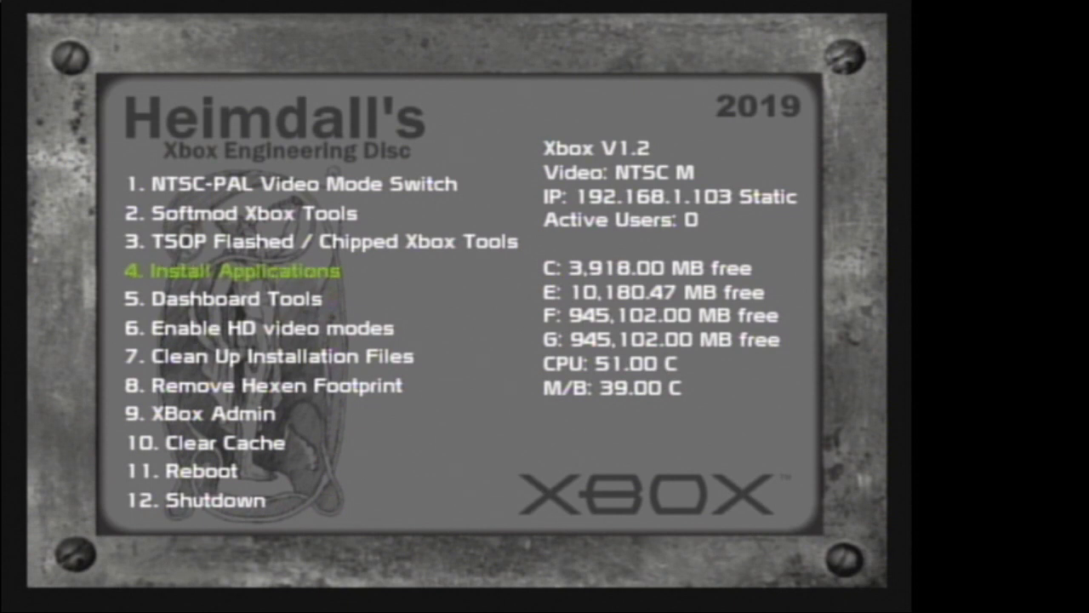
# Step: Open the file explorer to check the free space on the C, E and F partitions, and exit it
pyautogui.press('Down')
pyautogui.press('Return')
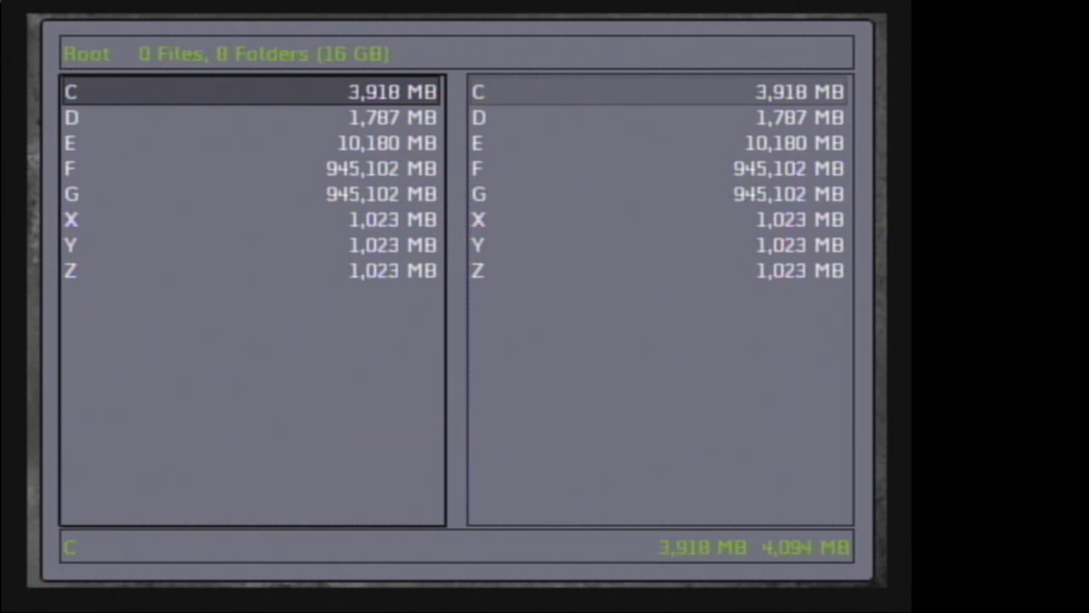
pyautogui.press('Down')
pyautogui.press('Down')
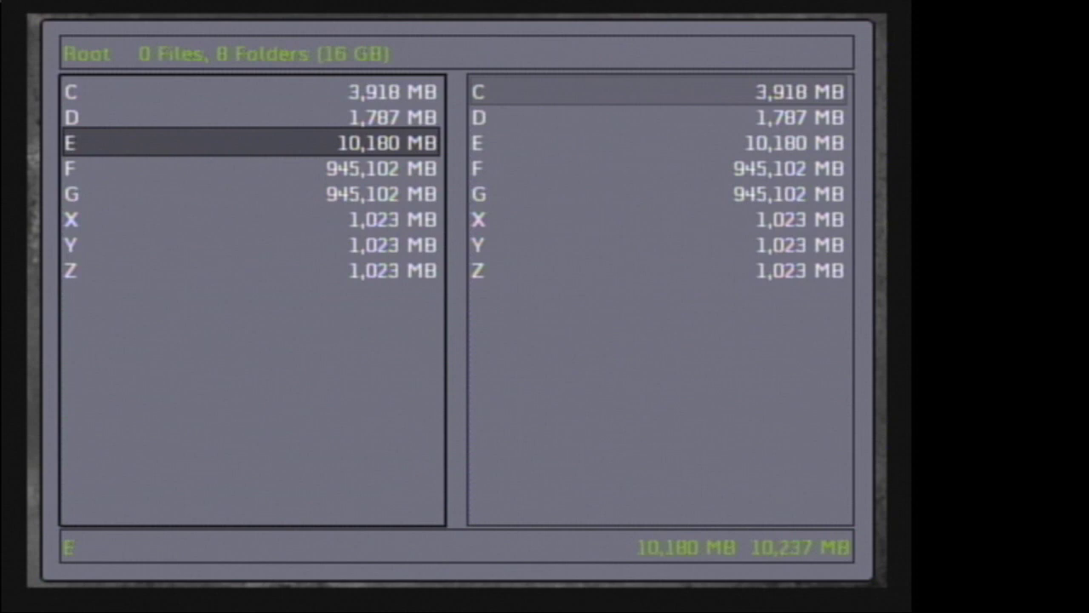
pyautogui.press('Down')
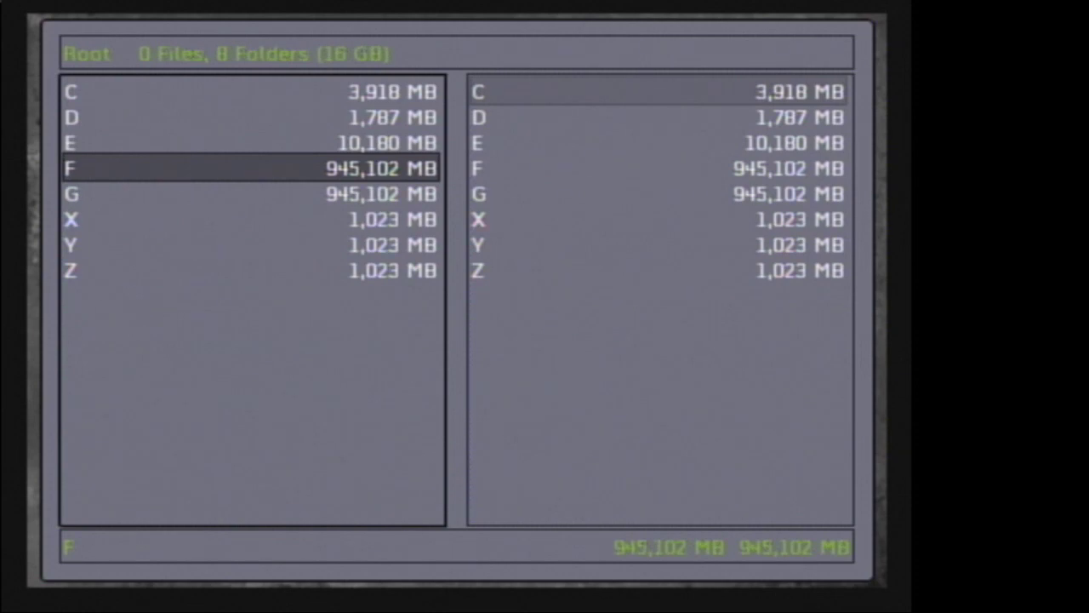
pyautogui.press('Escape')
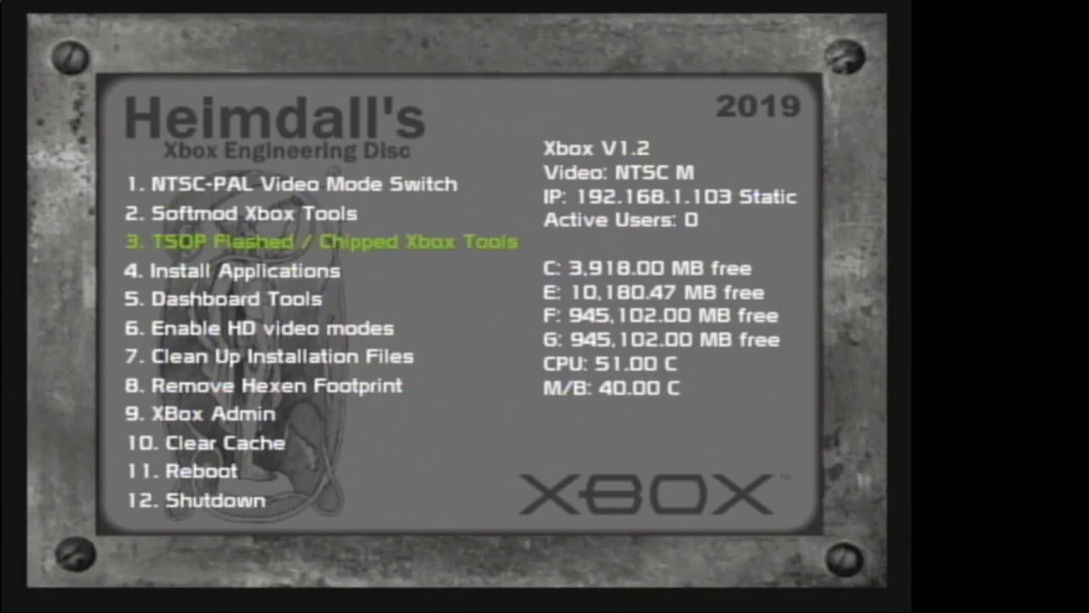
# Step: Review the disk upgrade options for chipped or flashed consoles down to New Disk, NTSC Xbox, and return to the main menu
pyautogui.press('Return')
pyautogui.press('Down')
pyautogui.press('Down')
pyautogui.press('Down')
pyautogui.press('Down')
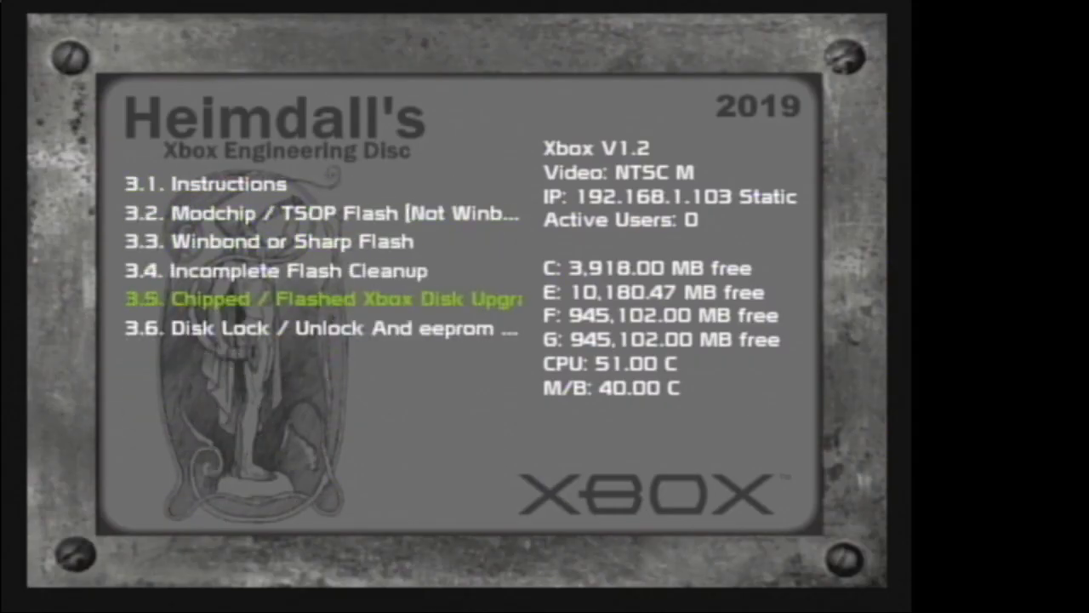
pyautogui.press('Return')
pyautogui.press('Down')
pyautogui.press('Down')
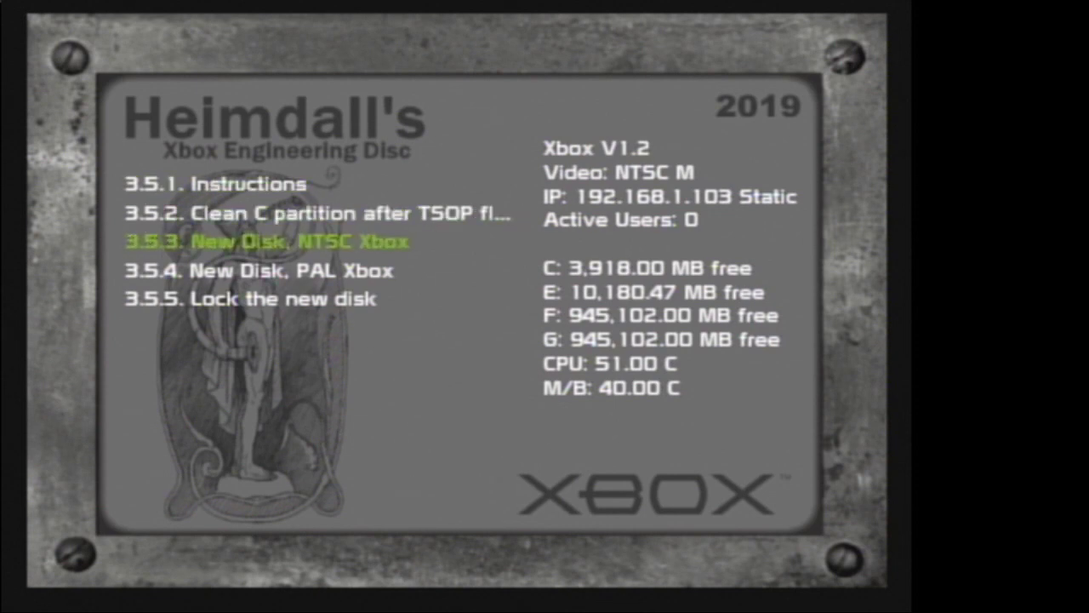
pyautogui.press('Escape')
pyautogui.press('Escape')
# Step: Install XBMC to the E drive, accepting the overwrite of any existing installation
pyautogui.press('Down')
pyautogui.press('Return')
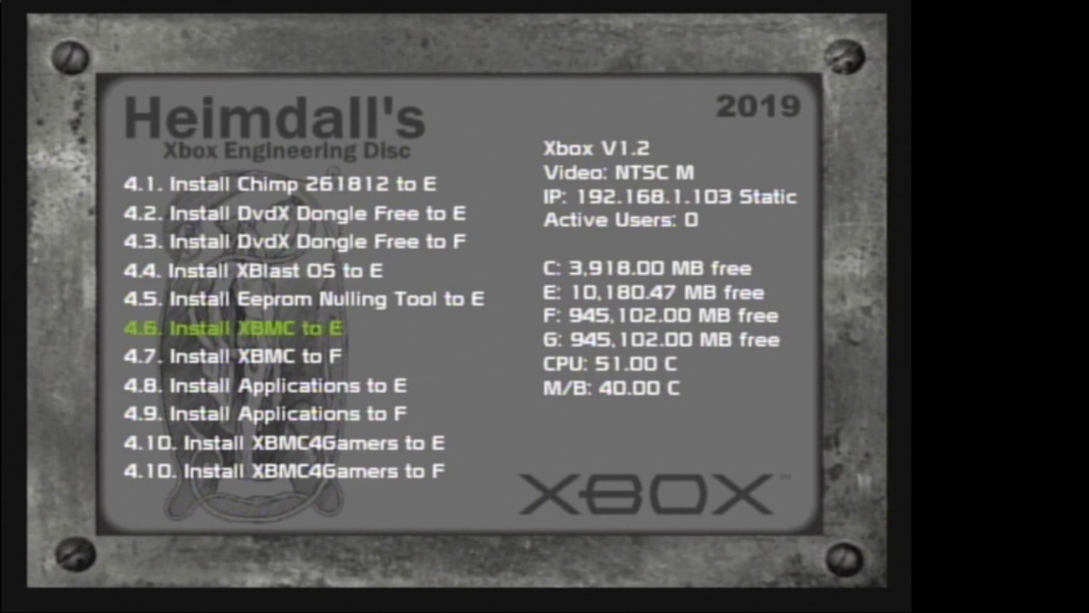
pyautogui.press('Return')
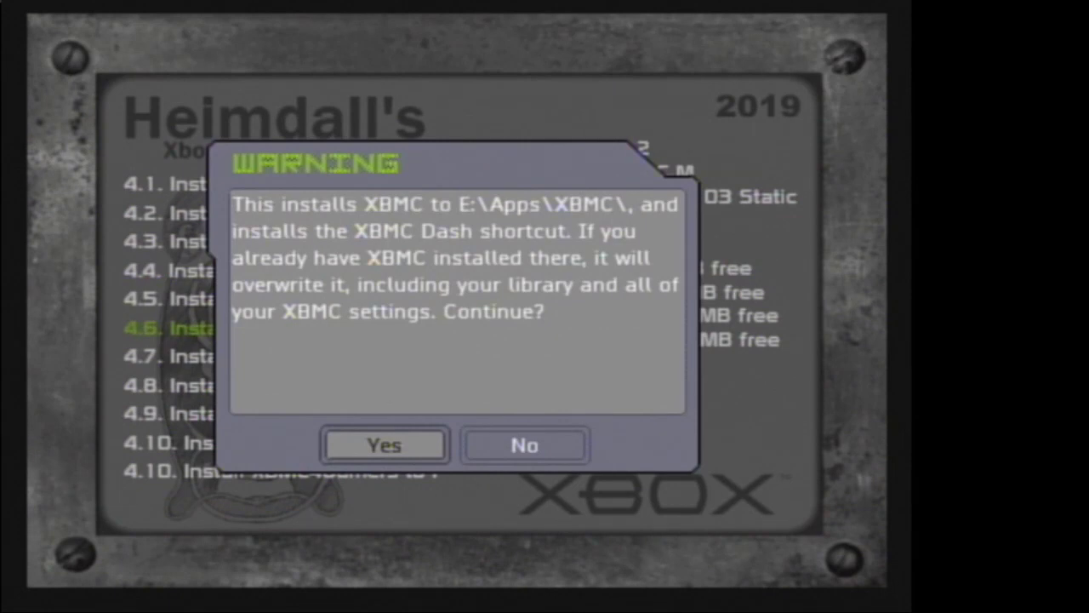
pyautogui.press('Return')
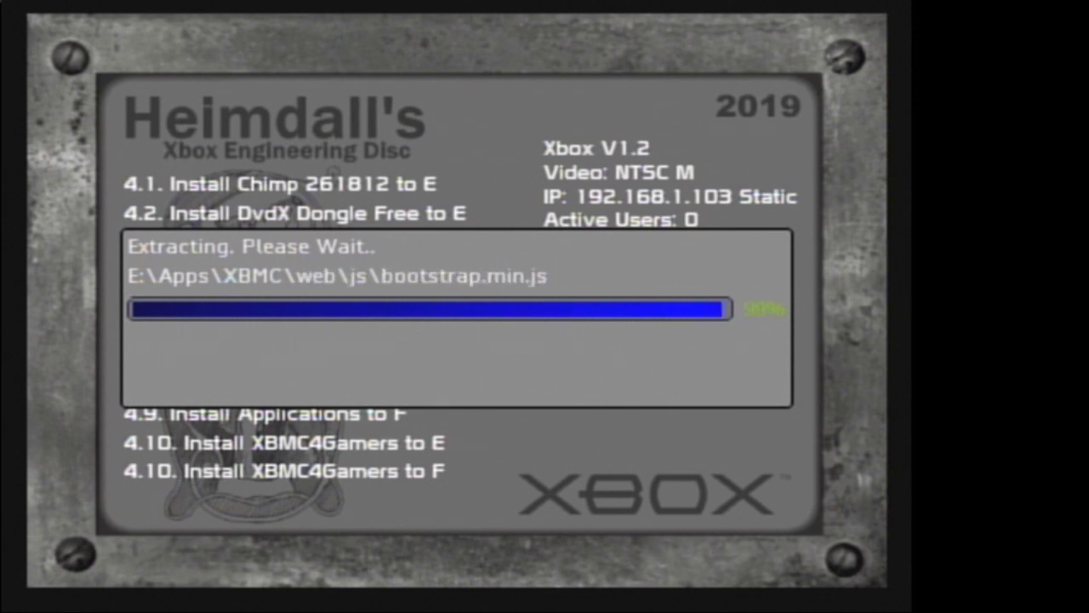
# Step: Install the applications package to the E drive and return to the main menu
pyautogui.press('Down')
pyautogui.press('Down')
pyautogui.press('Return')
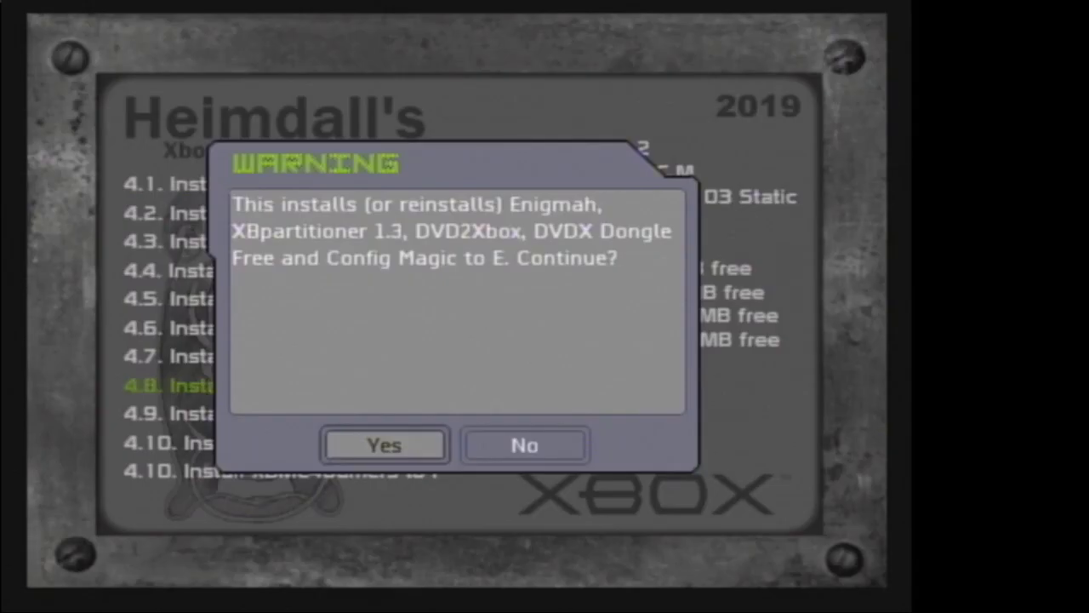
pyautogui.press('Return')
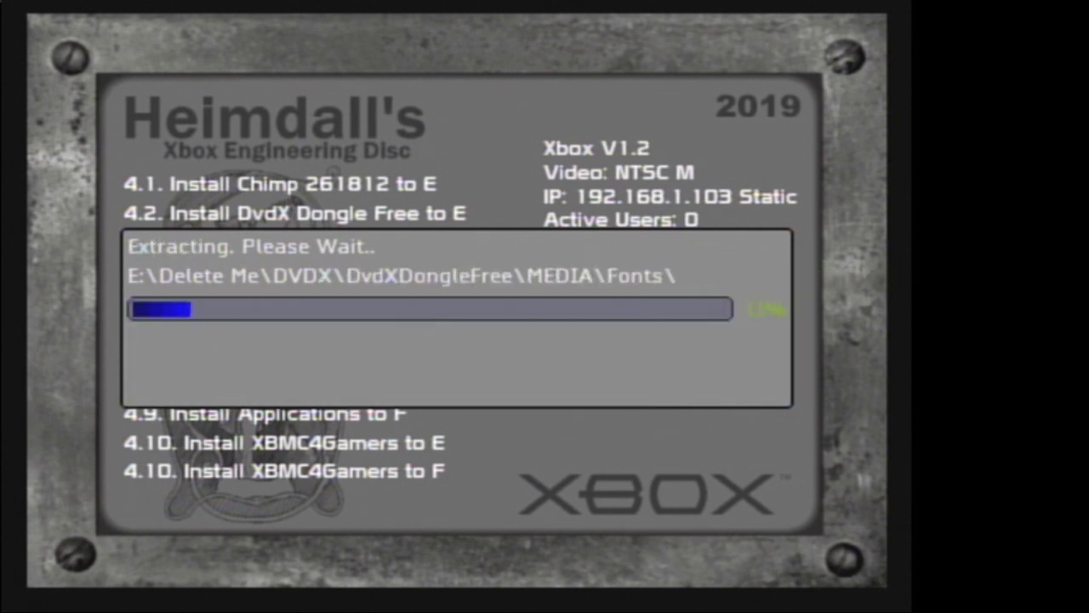
pyautogui.press('Escape')
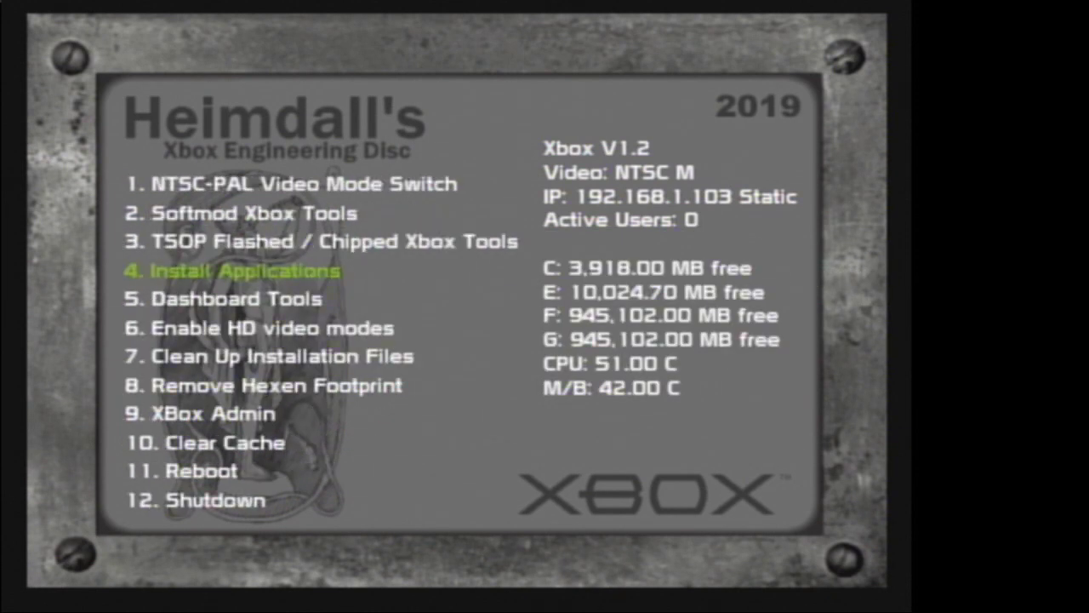
# Step: Open the E drive in the XBox Admin File Explorer
pyautogui.press('Down')
pyautogui.press('Down')
pyautogui.press('Down')
pyautogui.press('Down')
pyautogui.press('Down')
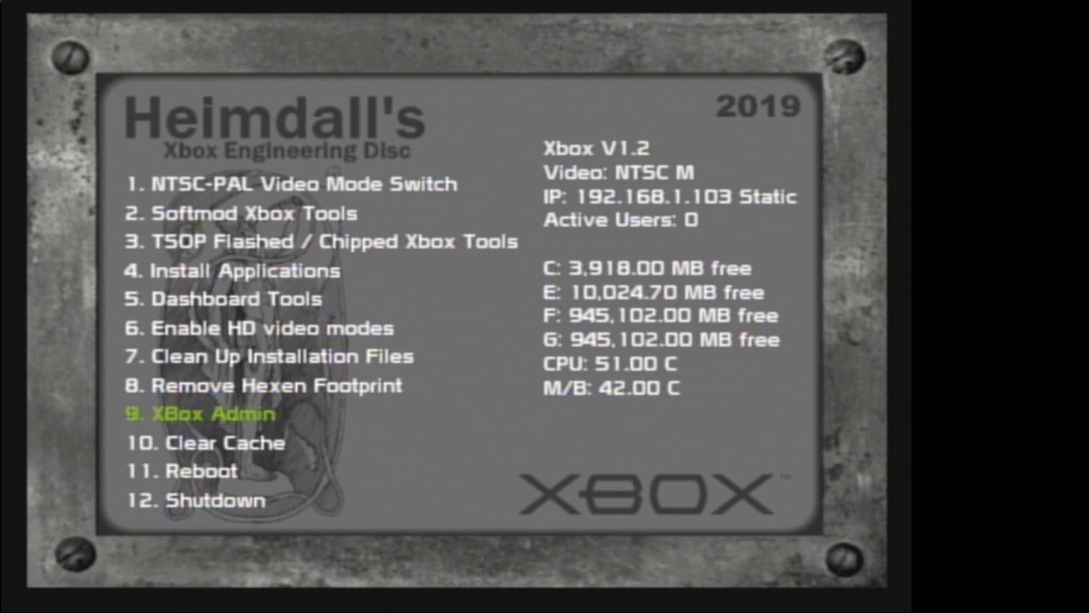
pyautogui.press('Return')
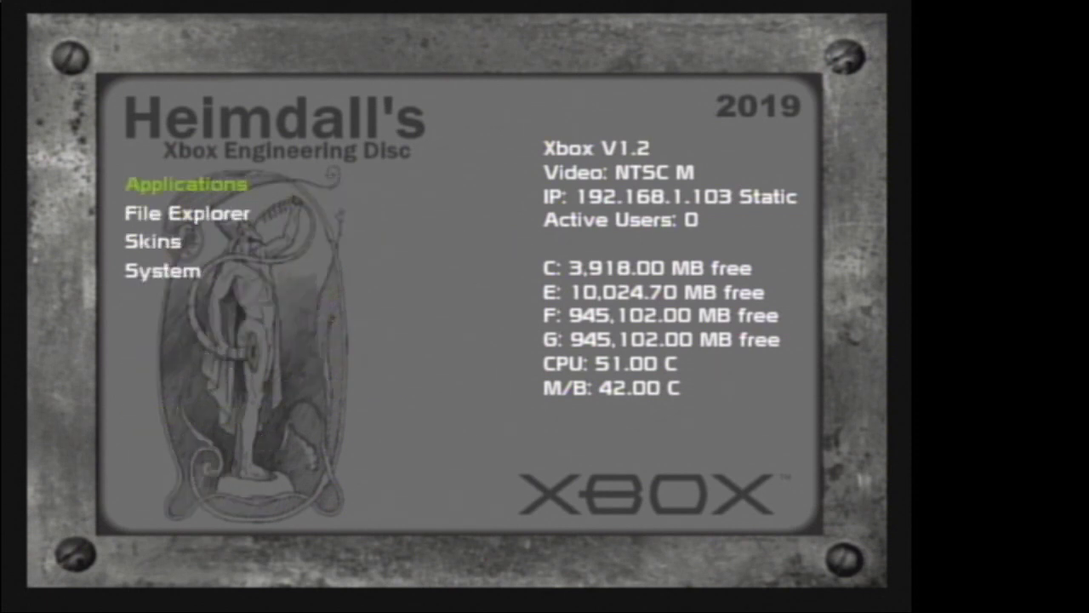
pyautogui.press('Down')
pyautogui.press('Return')
pyautogui.press('Down')
pyautogui.press('Down')
pyautogui.press('Return')
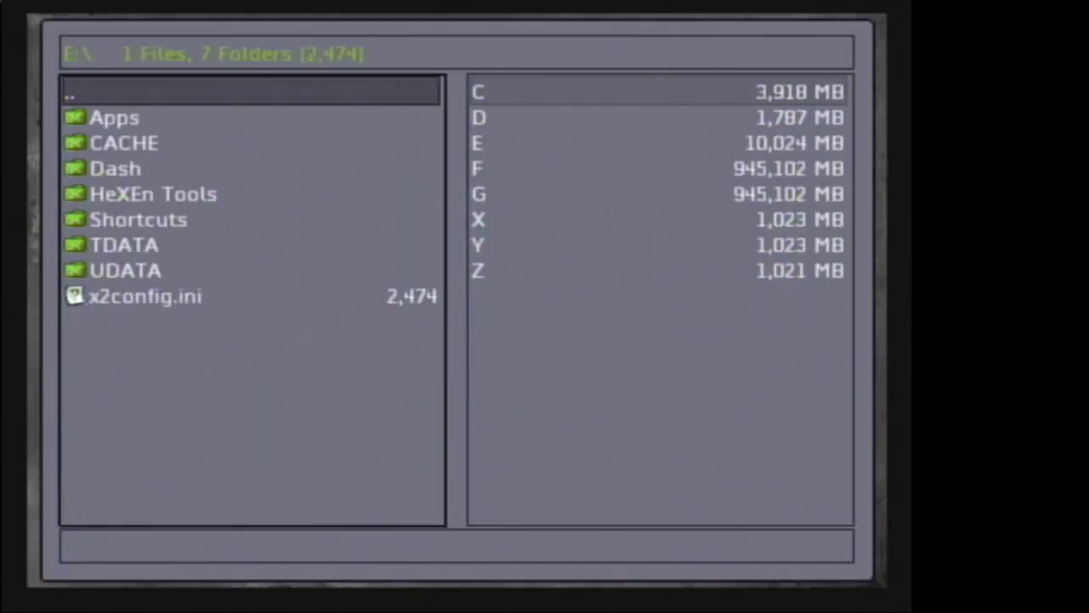
# Step: Check the contents of the F drive and return to the E drive
pyautogui.press('Escape')
pyautogui.press('Down')
pyautogui.press('Return')
pyautogui.press('Escape')
pyautogui.press('Up')
pyautogui.press('Return')
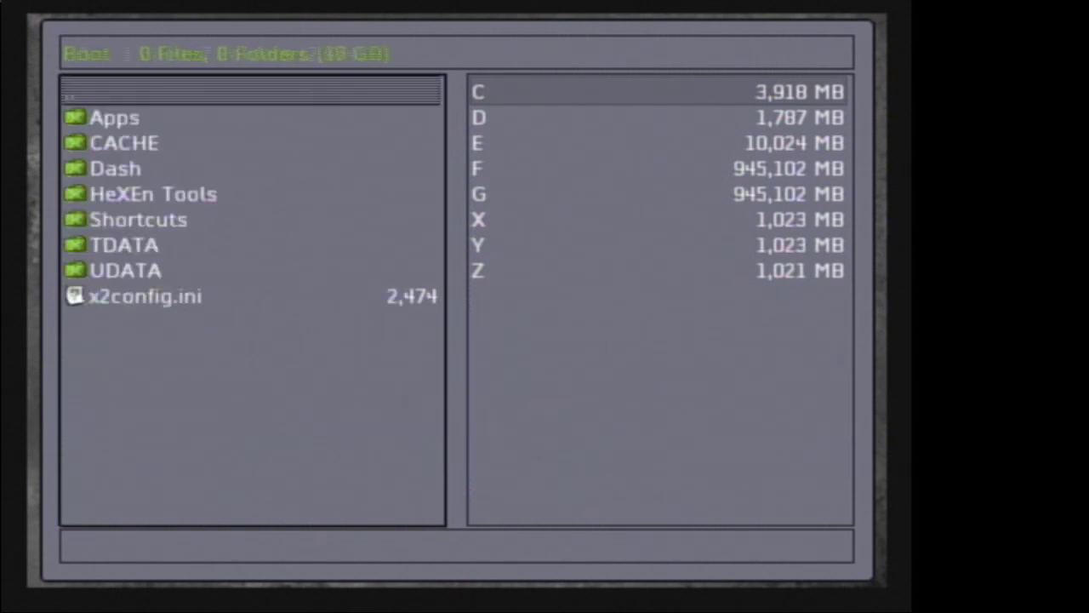
# Step: Open the XBMC folder inside Apps on the E drive
pyautogui.press('Down')
pyautogui.press('Return')
pyautogui.press('Down')
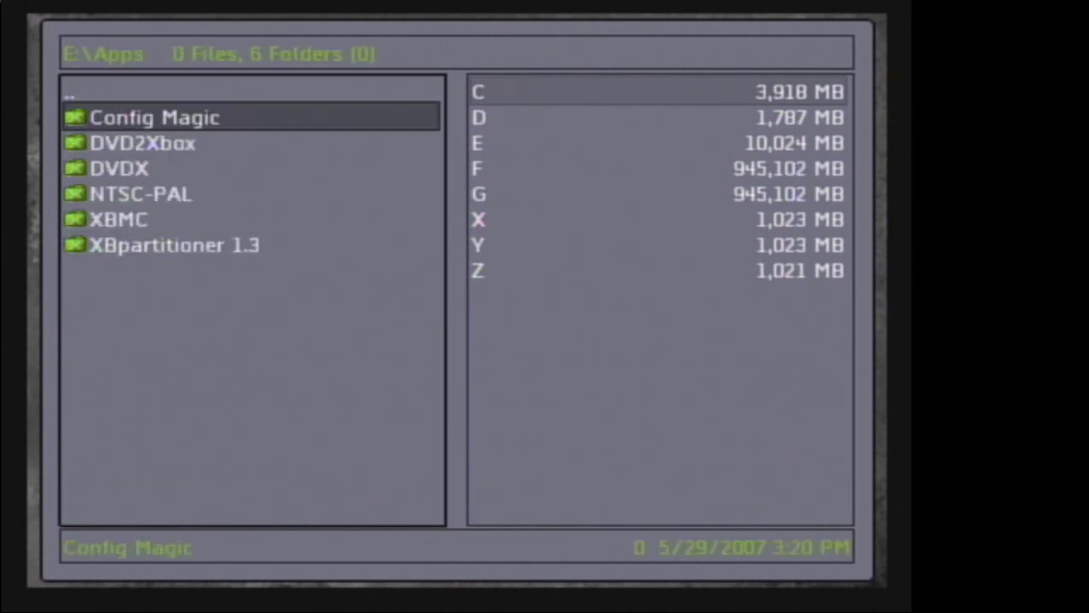
pyautogui.press('Down')
pyautogui.press('Down')
pyautogui.press('Down')
pyautogui.press('Down')
pyautogui.press('Return')
# Step: Launch XBMC from its installation folder
pyautogui.press('Down')
pyautogui.press('Down')
pyautogui.press('Down')
pyautogui.press('Down')
pyautogui.press('Down')
pyautogui.press('Down')
pyautogui.press('Down')
pyautogui.press('Down')
pyautogui.press('Down')
pyautogui.press('Down')
pyautogui.press('Down')
pyautogui.press('Down')
pyautogui.press('Down')
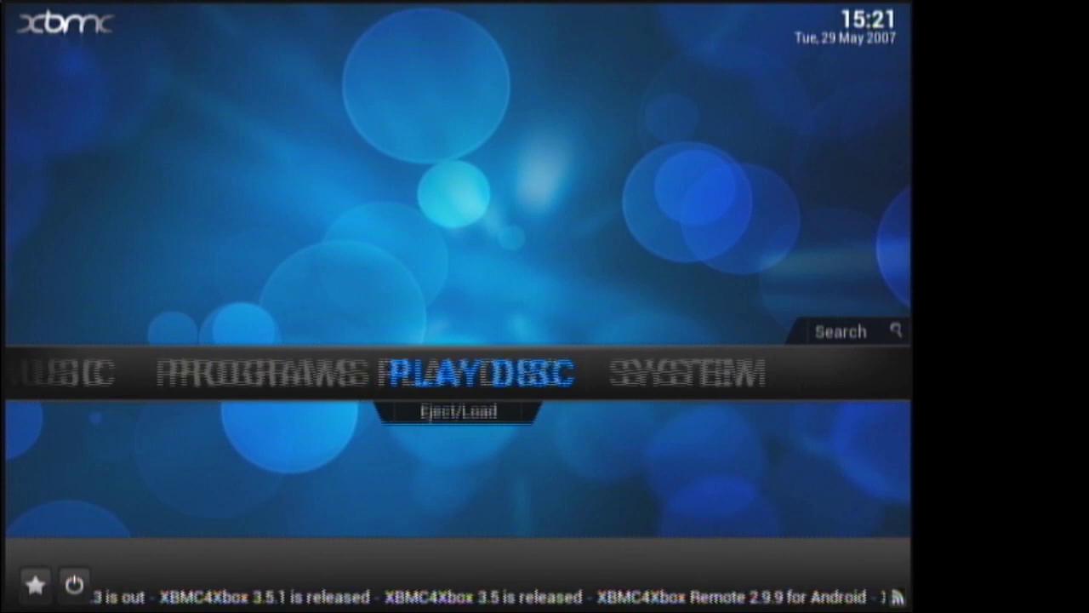
# Step: Open System info to check the console's IP address in the summary, and leave the page
pyautogui.press('Right')
pyautogui.press('Down')
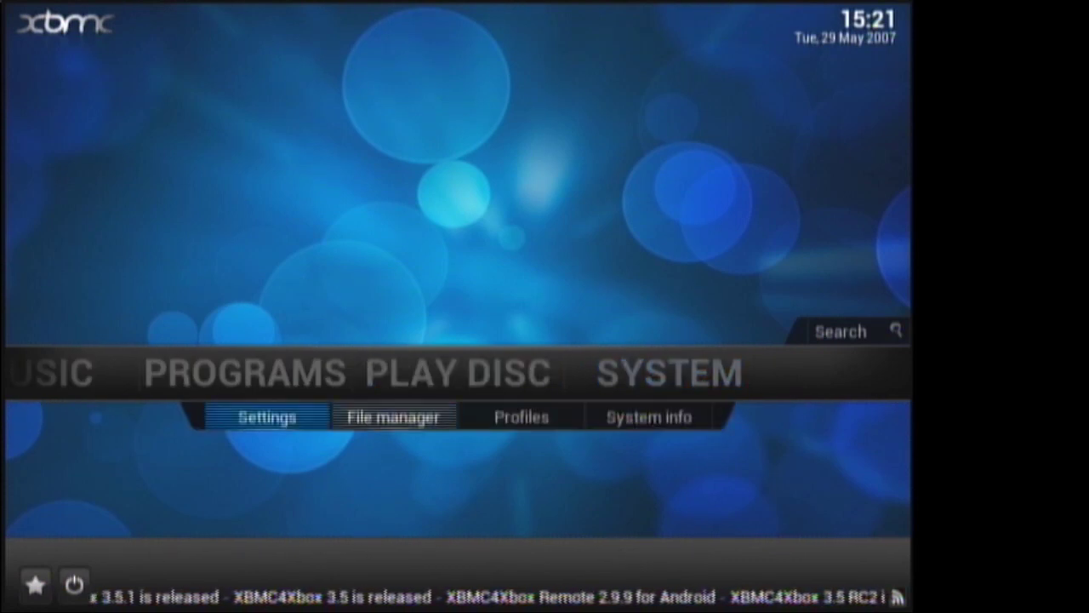
pyautogui.press('Right')
pyautogui.press('Right')
pyautogui.press('Return')
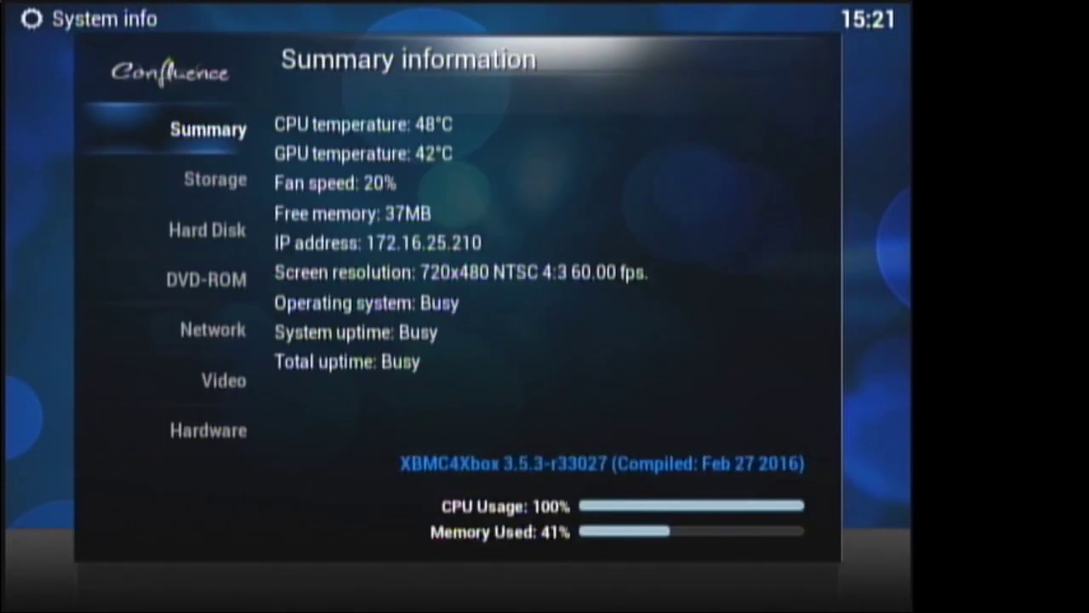
pyautogui.press('Down')
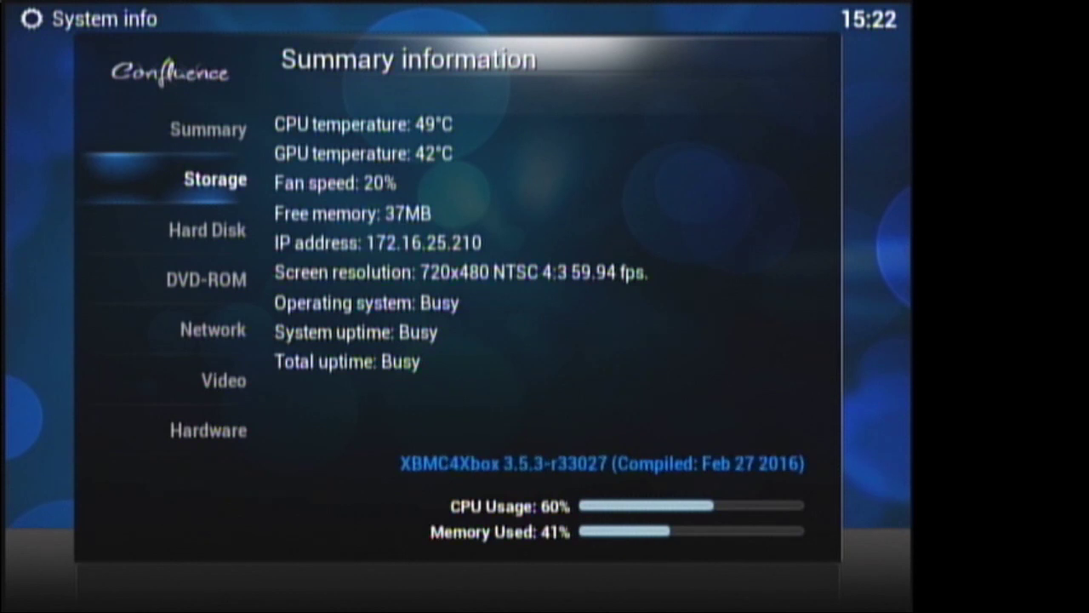
pyautogui.press('Down')
pyautogui.press('Down')
pyautogui.press('Down')
pyautogui.press('Down')
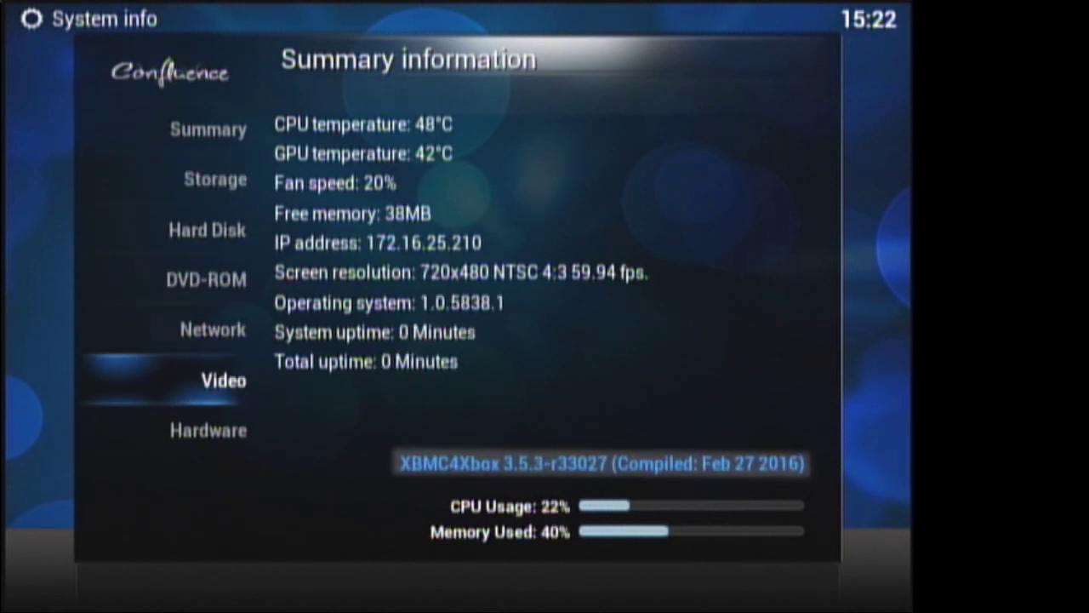
pyautogui.press('Down')
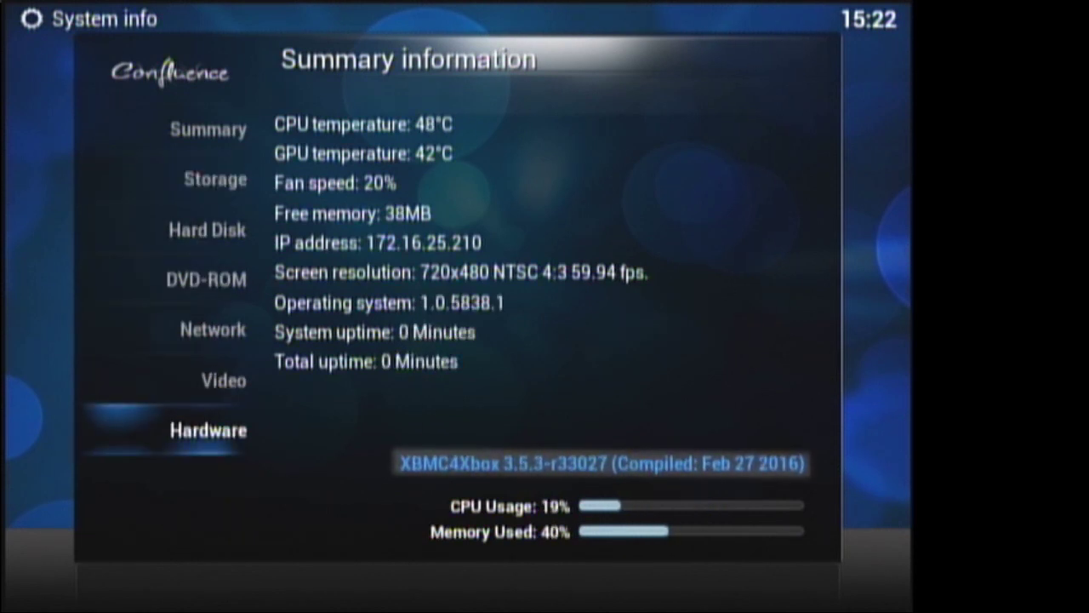
pyautogui.press('Escape')
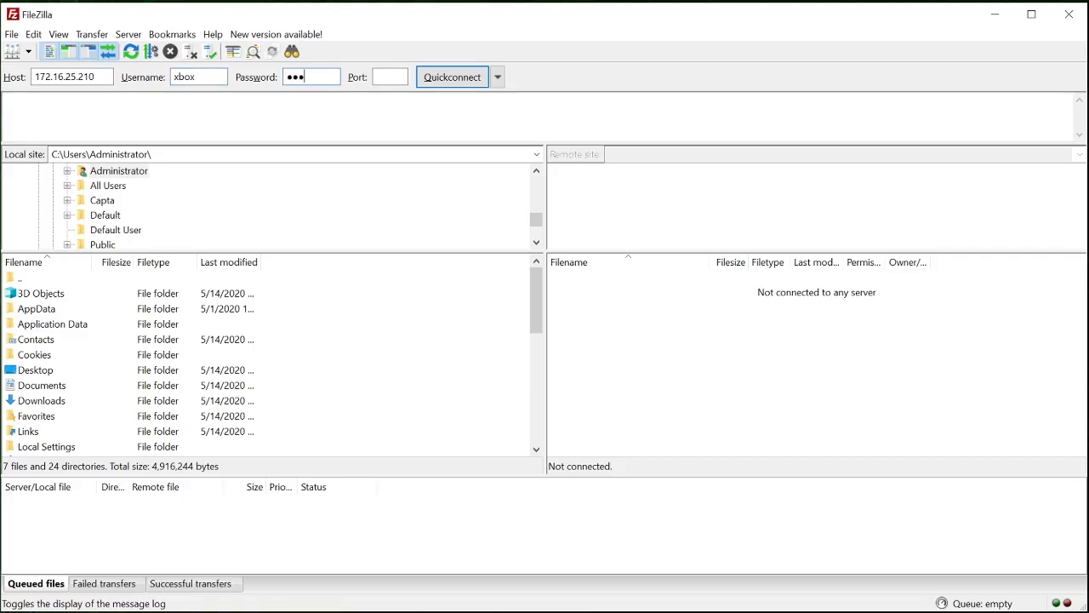
# Step: Switch to FileZilla, finish entering the FTP password and connect to the Xbox at 172.16.25.210
pyautogui.write('x')
pyautogui.press('Return')
pyautogui.press('Return')
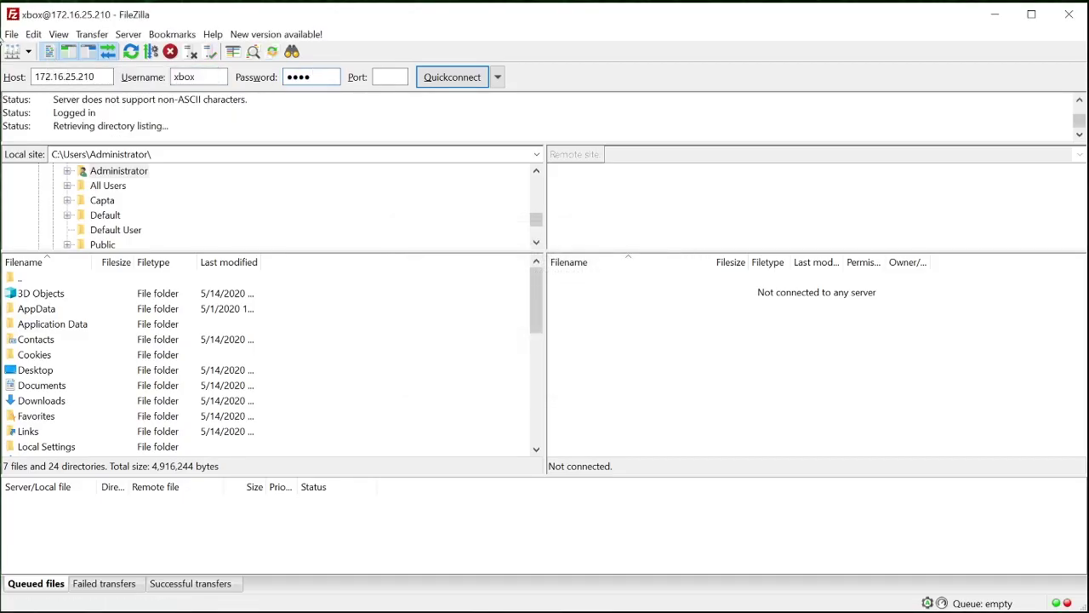
# Step: Open the remote folder /E/Apps/XBMC/skin
pyautogui.doubleClick(576, 326)
pyautogui.doubleClick(583, 296)
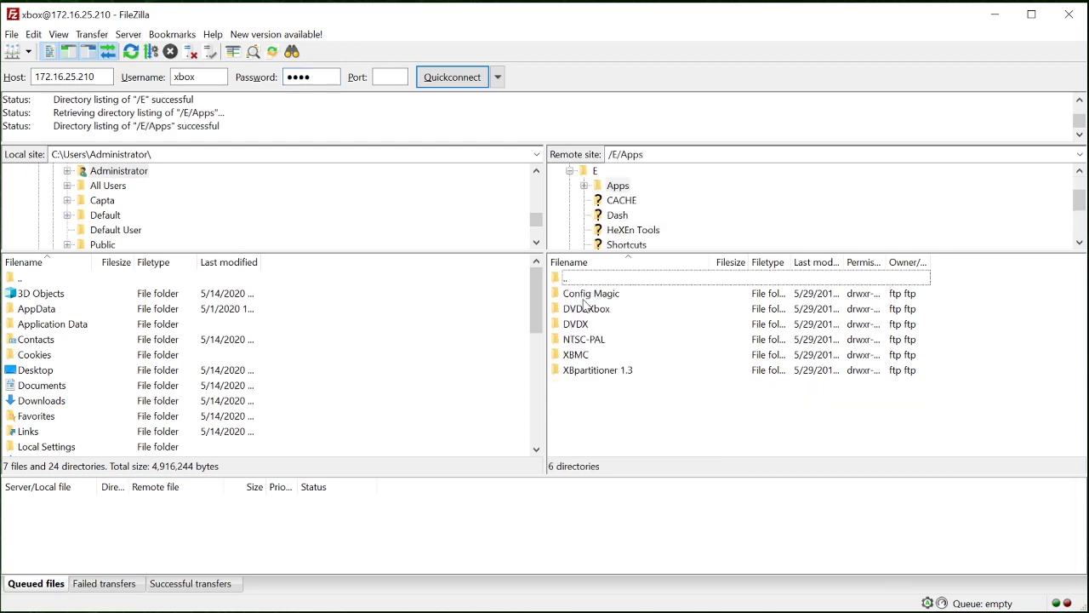
pyautogui.doubleClick(587, 354)
pyautogui.doubleClick(571, 368)
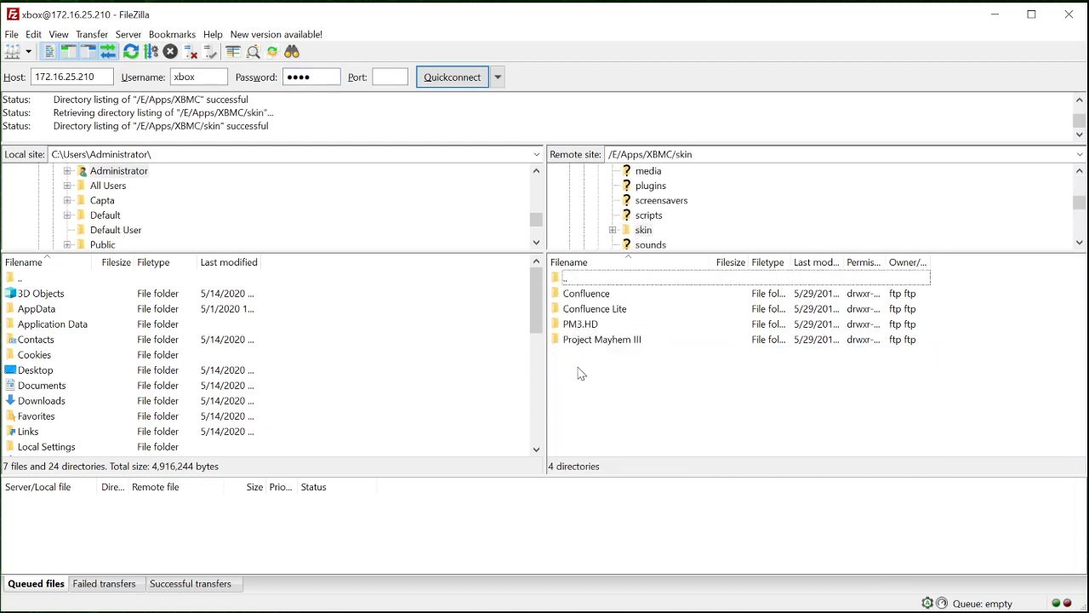
# Step: Switch to Windows File Explorer and upload the XBMC Origins folder from XBMC Origins v1.0 to the remote skin folder
pyautogui.hotkey('alt', 'Tab')
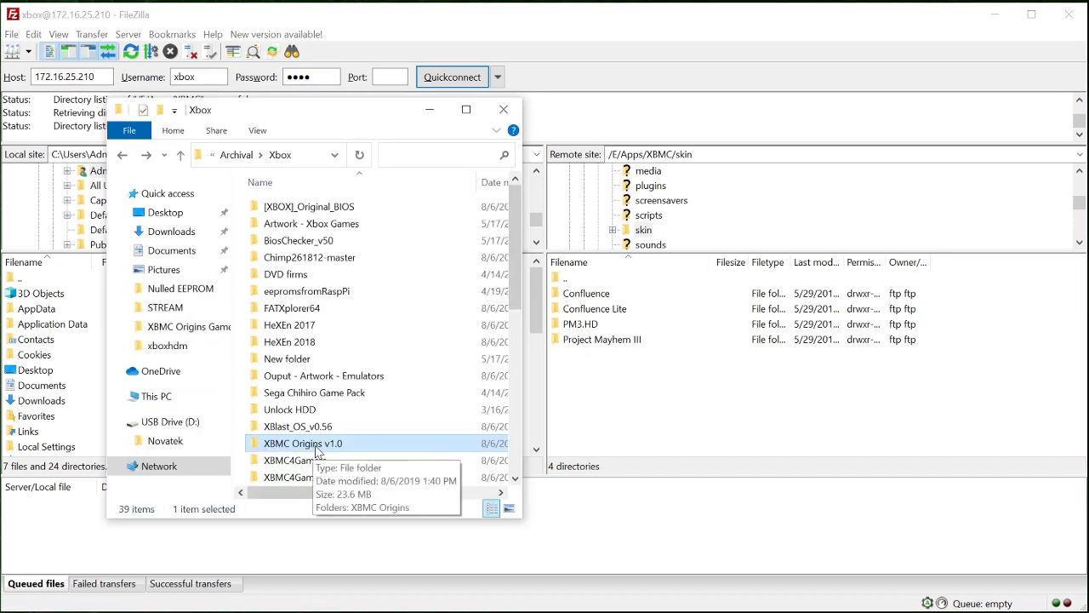
pyautogui.doubleClick(305, 443)
pyautogui.doubleClick(304, 209)
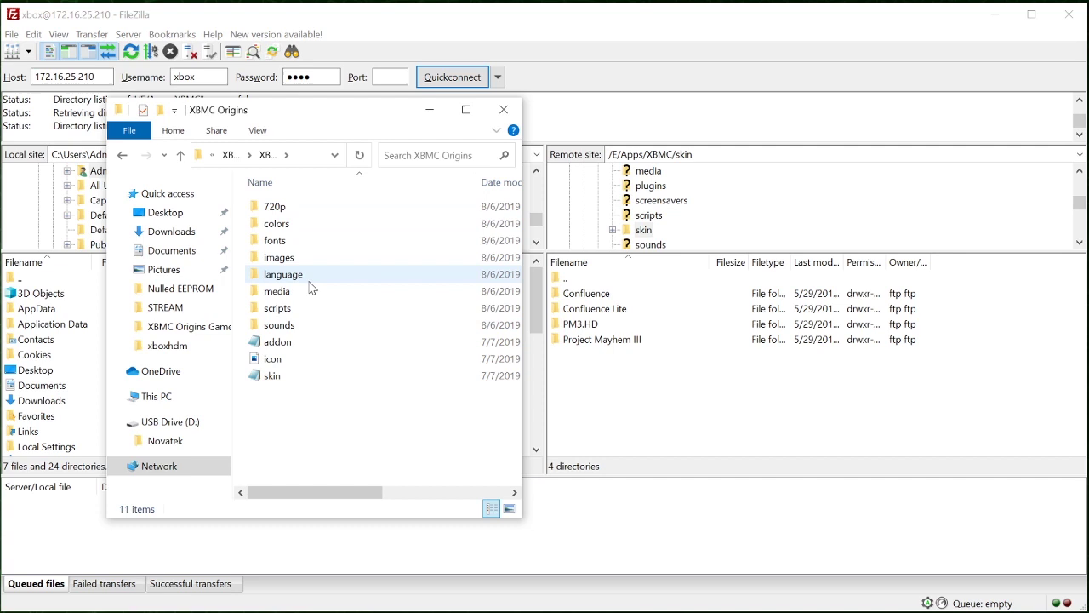
pyautogui.hotkey('alt', 'Left')
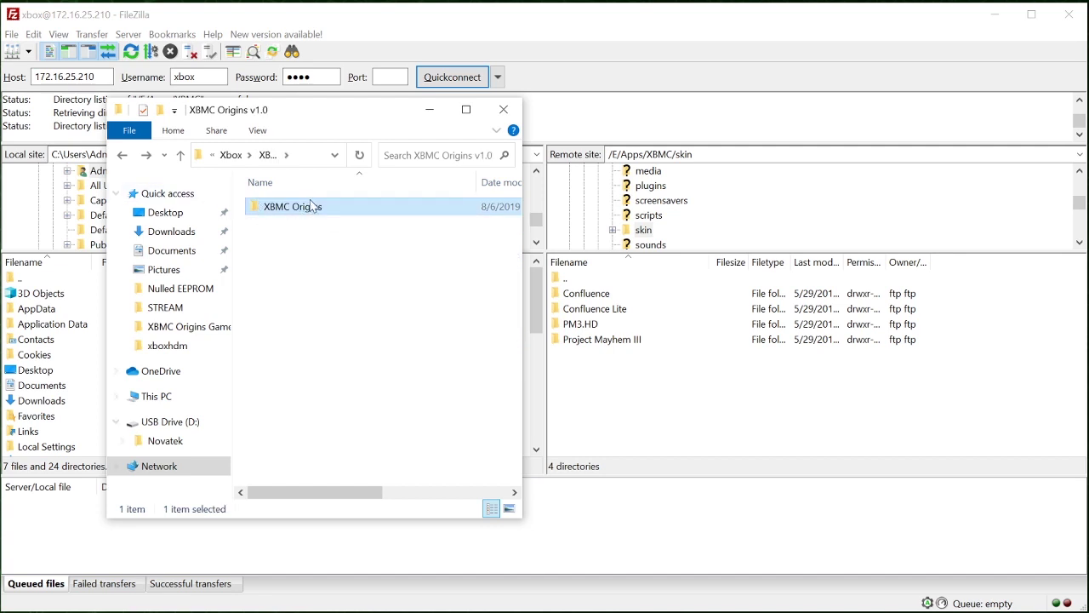
pyautogui.moveTo(277, 214); pyautogui.dragTo(626, 385)
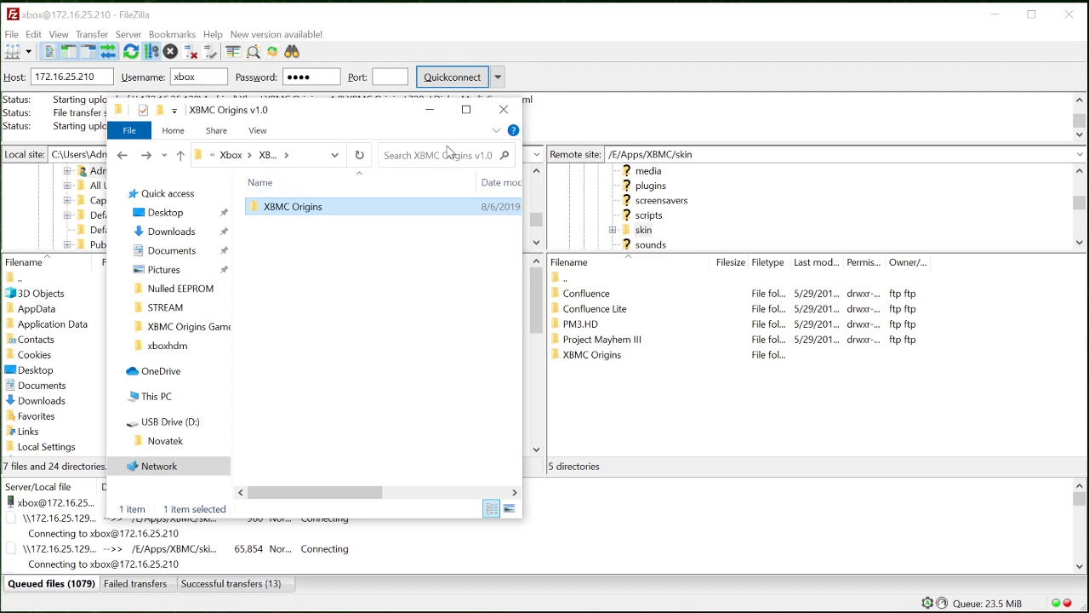
pyautogui.click(431, 109)
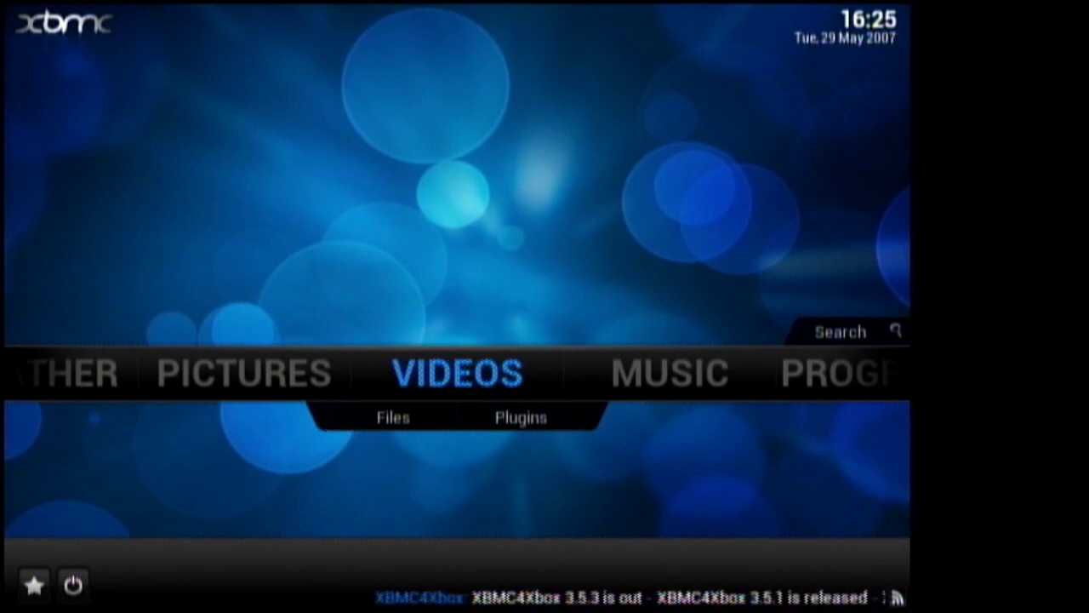
# Step: Open XBMC's appearance settings from the System section of the home screen
pyautogui.press('Right')
pyautogui.press('Right')
pyautogui.press('Right')
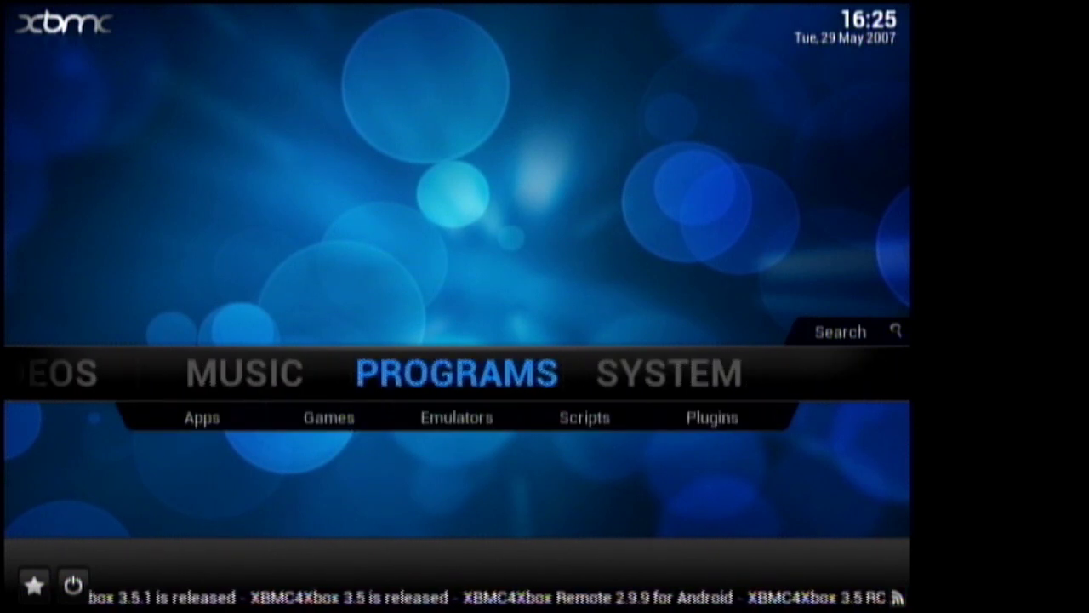
pyautogui.press('Return')
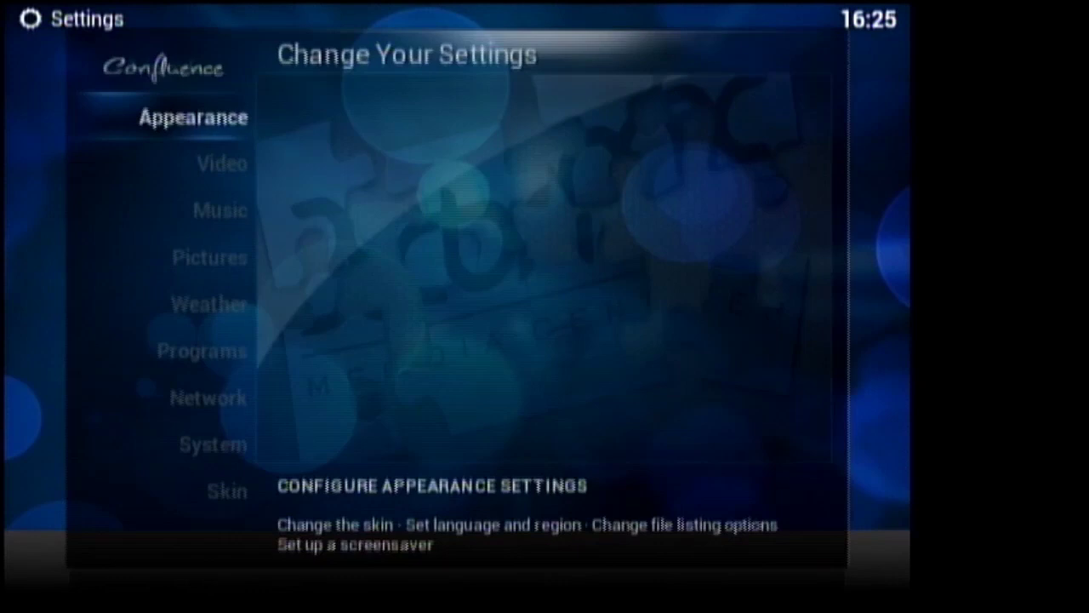
pyautogui.press('Return')
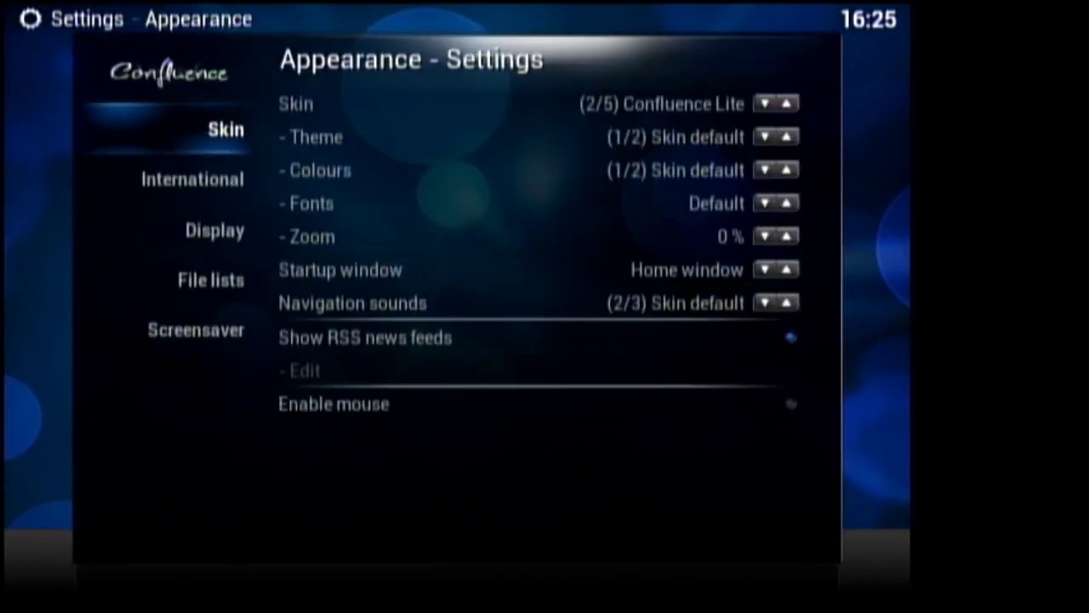
# Step: Change the skin from Confluence Lite to XBMC Origins and load its home screen
pyautogui.press('Right')
pyautogui.press('Left')
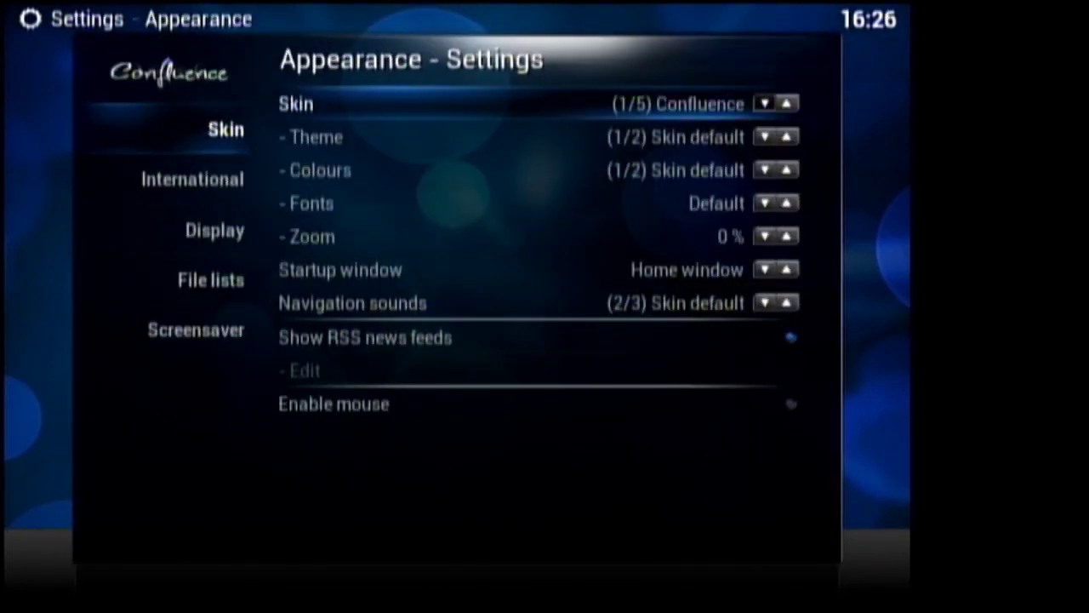
pyautogui.press('Left')
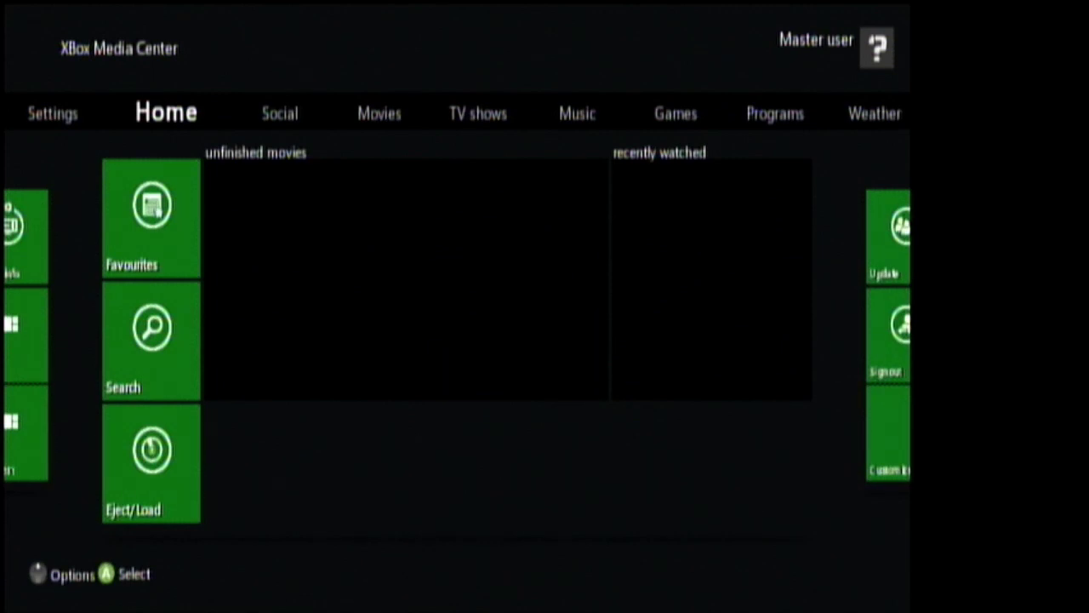
pyautogui.press('Left')
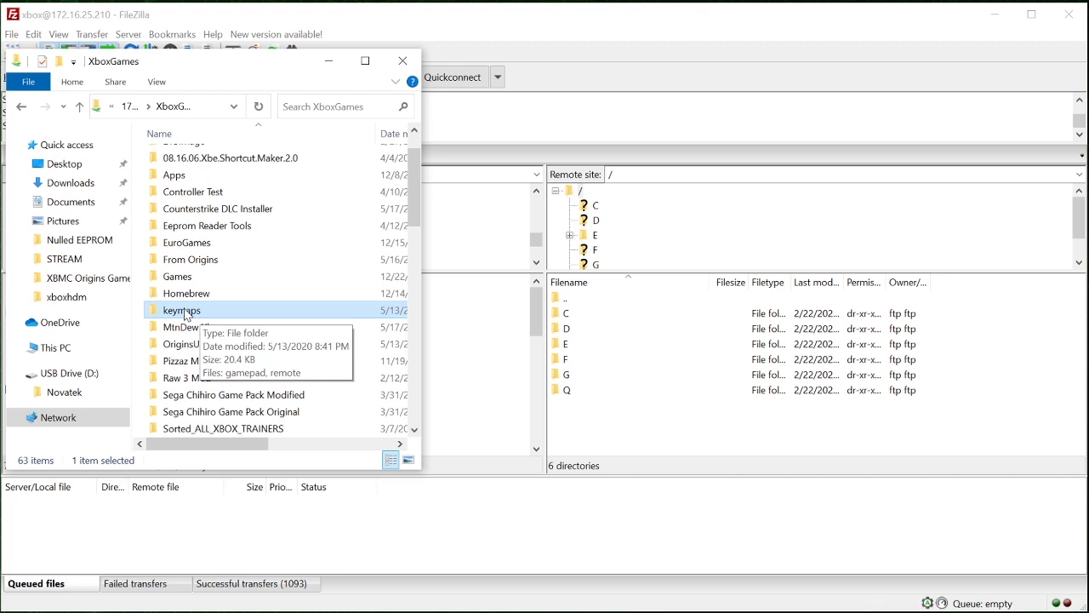
# Step: Switch to the PC, open the local keymaps folder in XboxGames and the remote folder /E/Apps/XBMC/system/keymaps in FileZilla
pyautogui.doubleClick(185, 308)
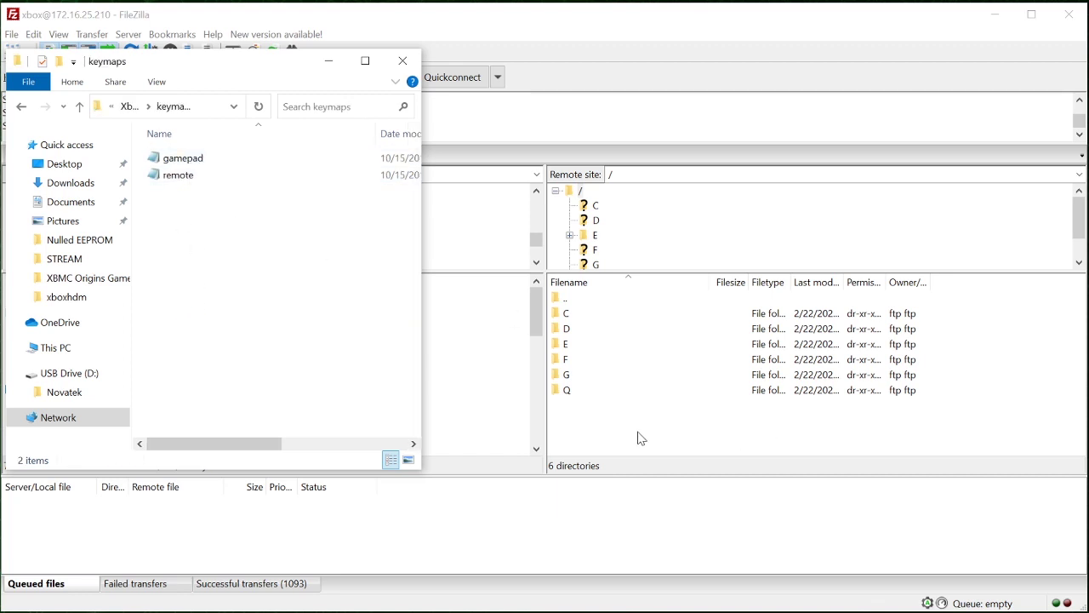
pyautogui.click(572, 345)
pyautogui.doubleClick(572, 346)
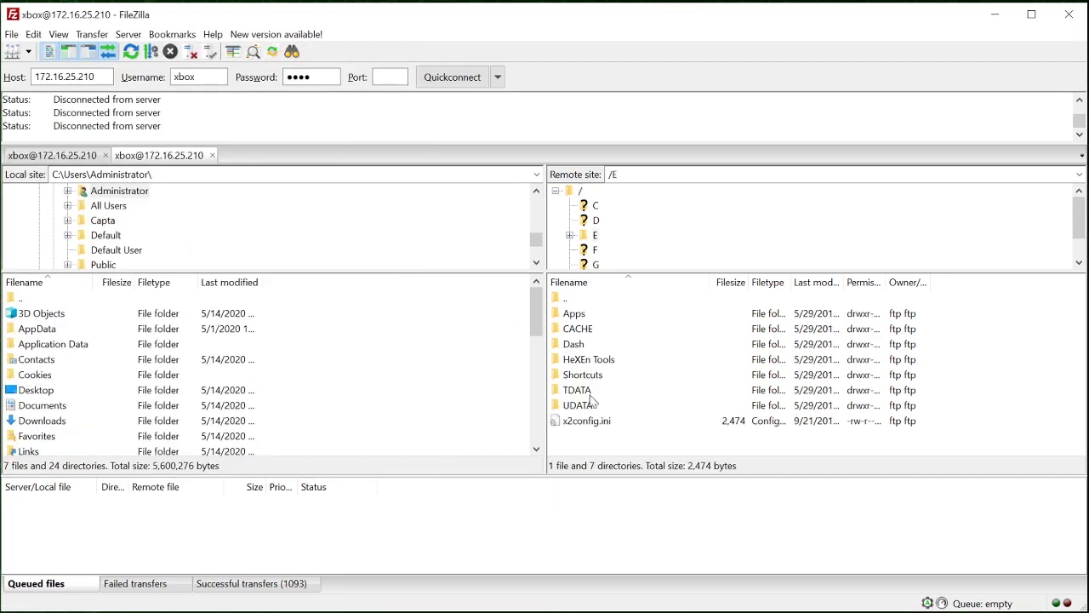
pyautogui.click(579, 314)
pyautogui.doubleClick(580, 313)
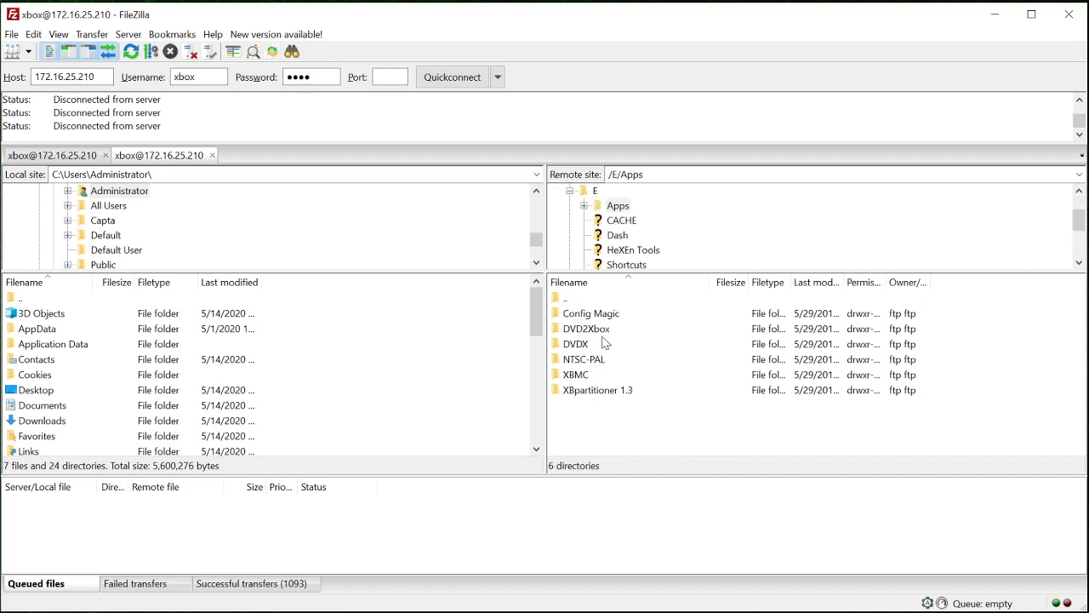
pyautogui.doubleClick(578, 377)
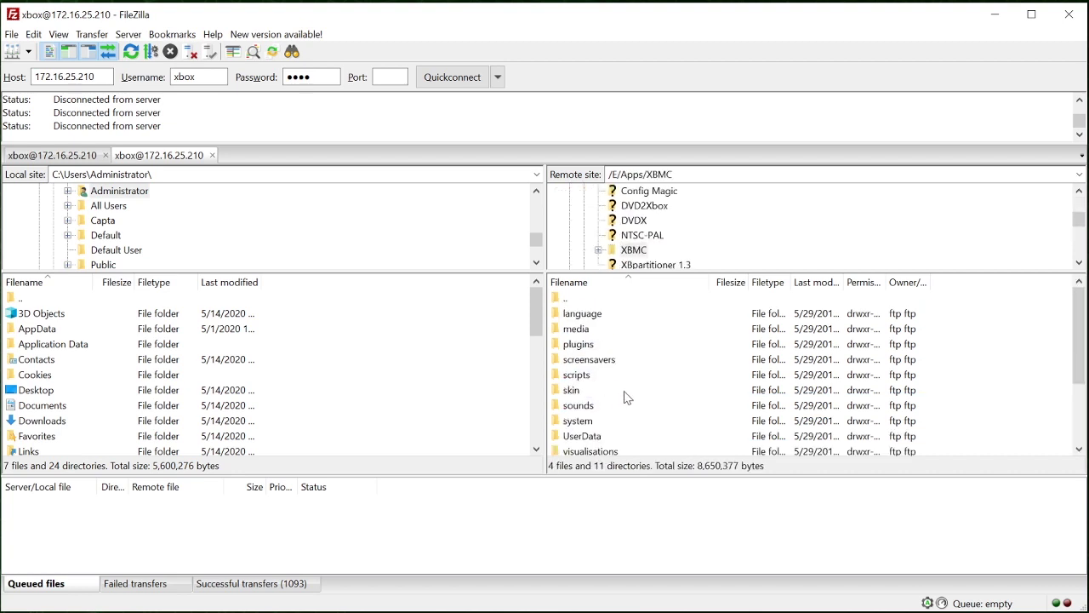
pyautogui.doubleClick(577, 420)
pyautogui.doubleClick(588, 329)
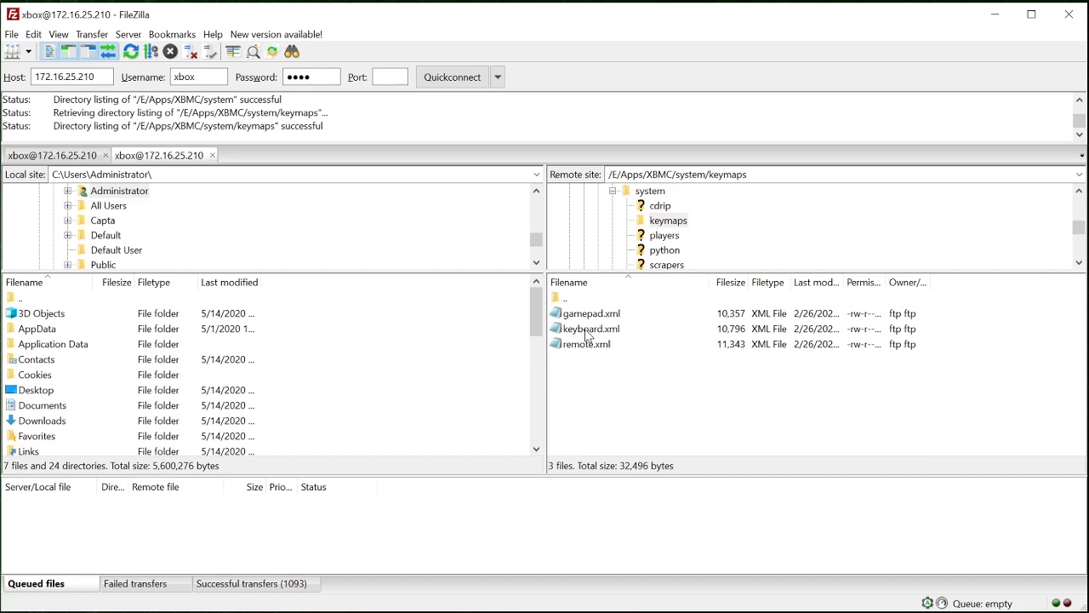
# Step: Upload the local gamepad and remote keymap files to the remote keymaps folder, overwriting existing files for the current queue
pyautogui.hotkey('alt', 'Tab')
pyautogui.moveTo(167, 170); pyautogui.dragTo(613, 425)
pyautogui.click(654, 423)
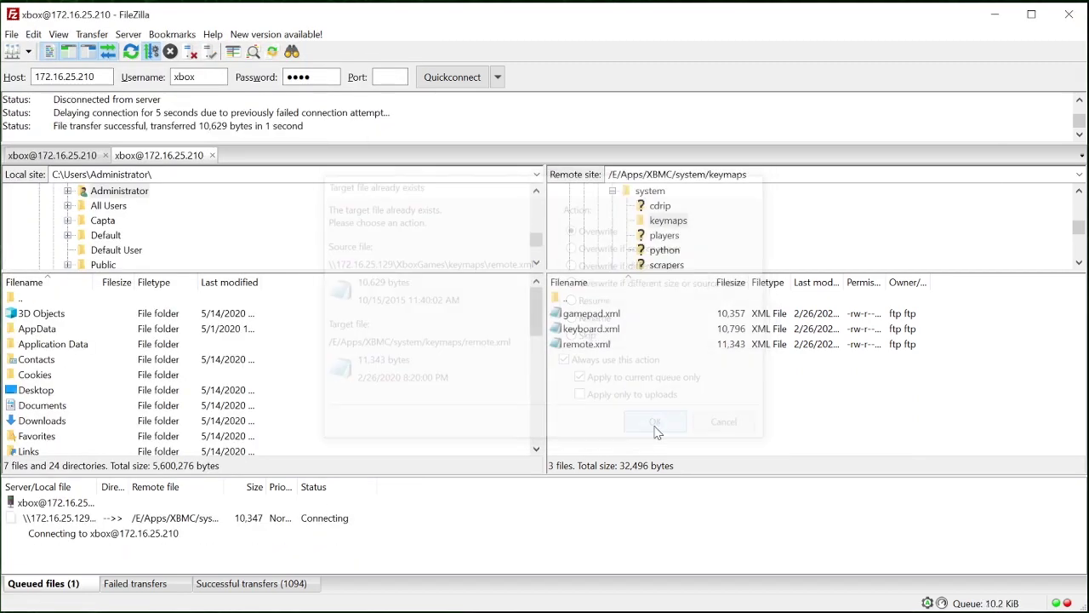
# Step: Open the local OriginsUIUpdate-build20 folder and the remote folder /E/Apps/XBMC/skin/XBMC Origins
pyautogui.hotkey('alt', 'Tab')
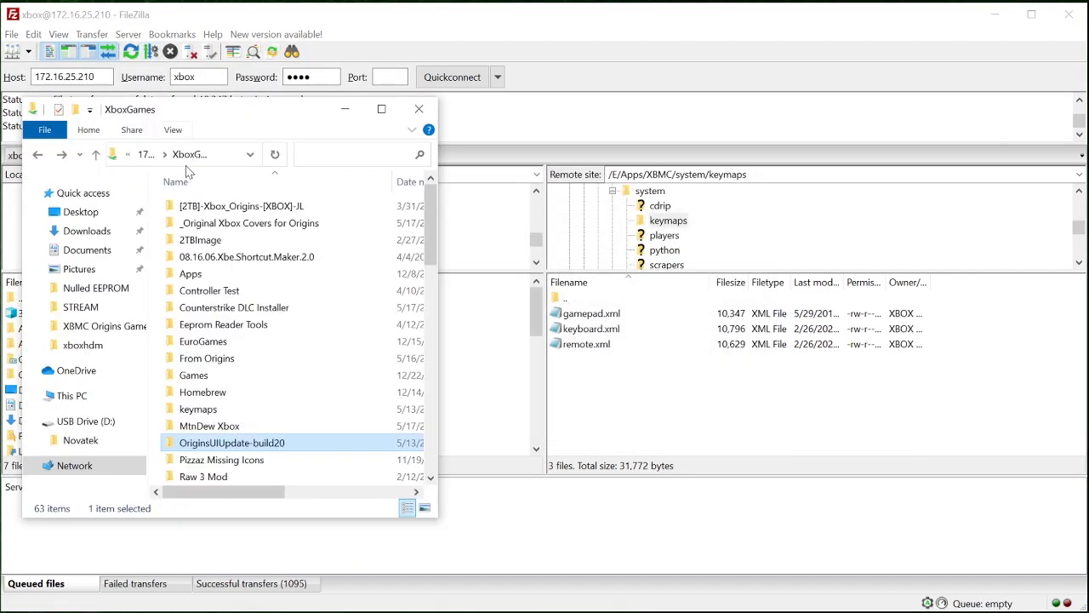
pyautogui.doubleClick(249, 444)
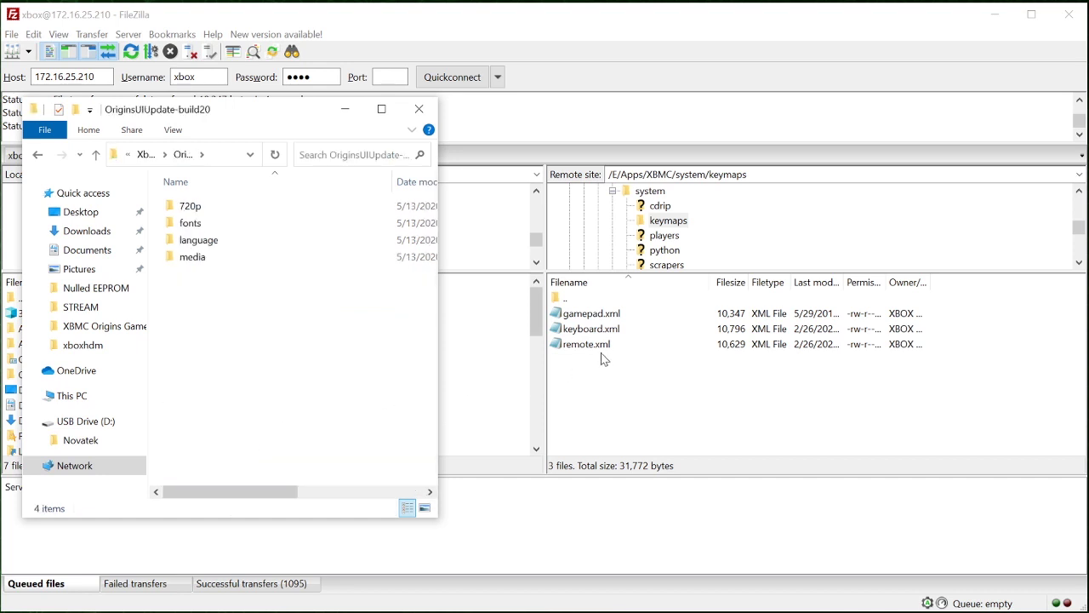
pyautogui.scroll(3, 629, 220)
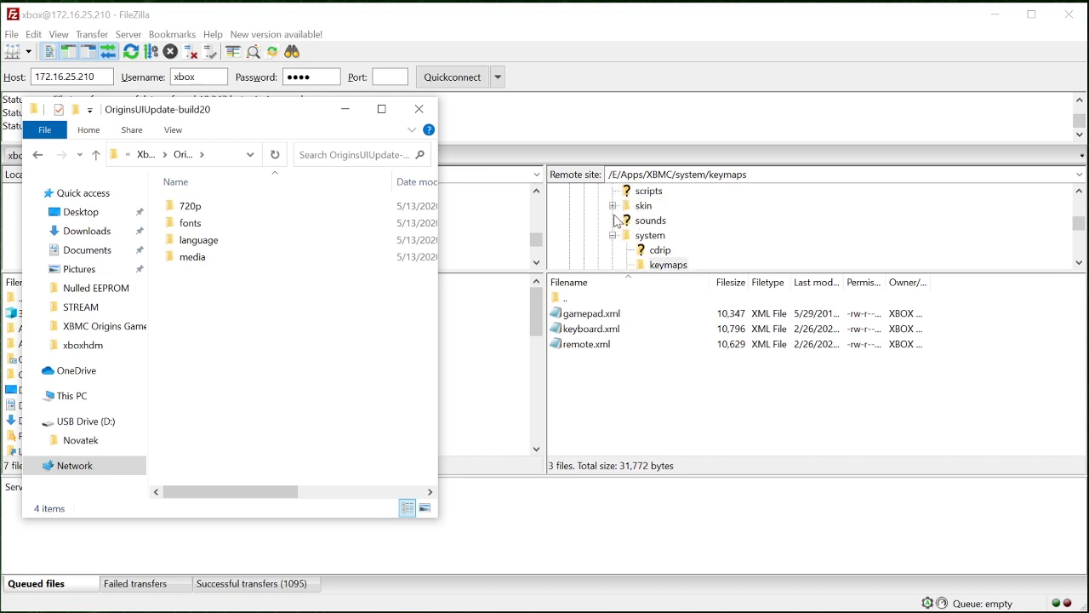
pyautogui.scroll(-1, 630, 221)
pyautogui.click(646, 248)
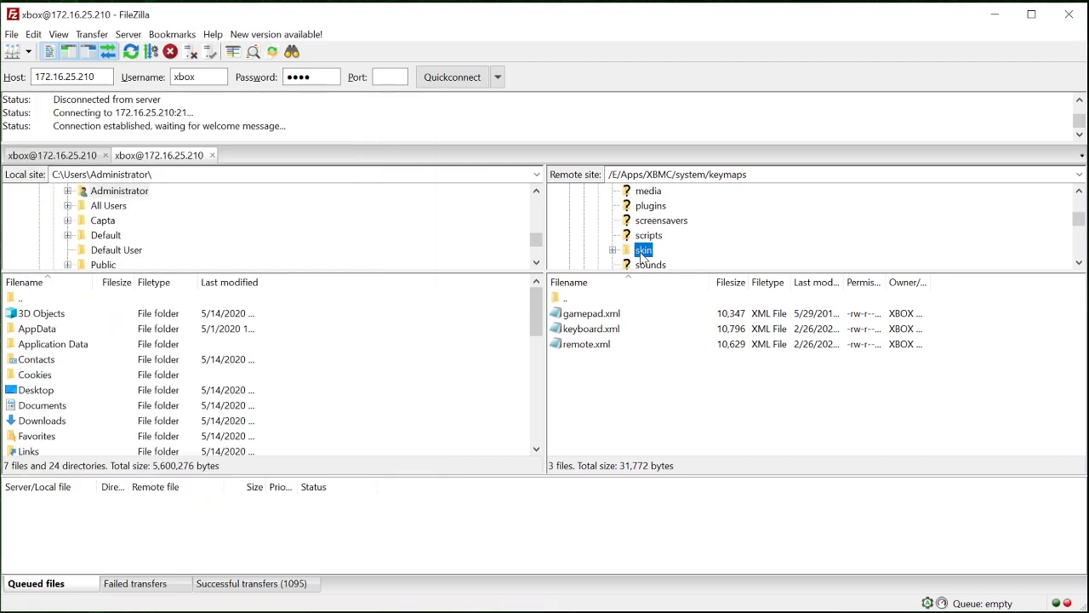
pyautogui.click(678, 265)
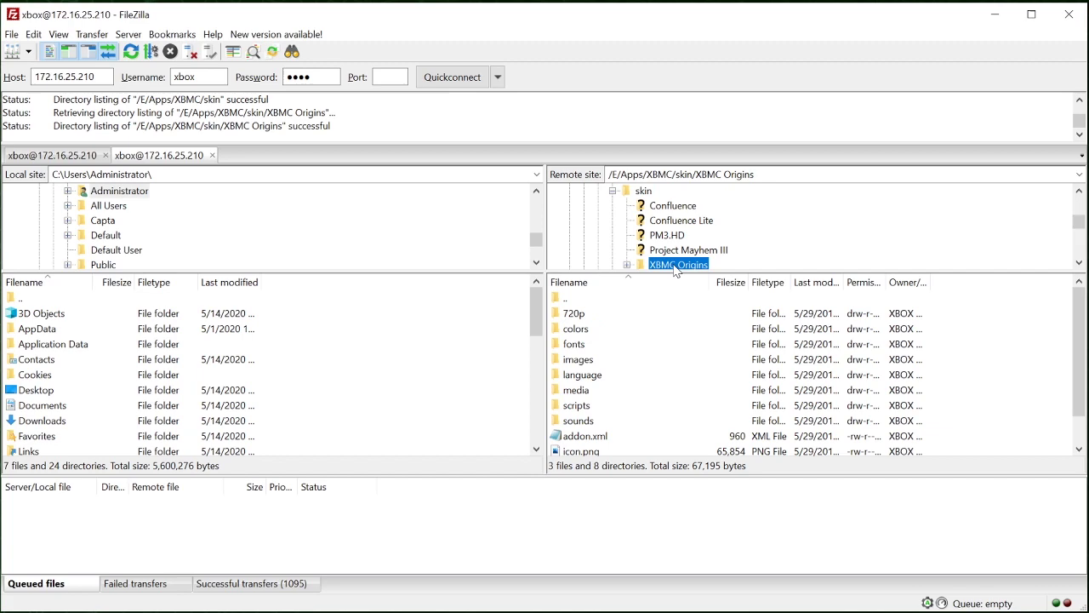
# Step: Upload the 720p, fonts, language and media folders to the remote XBMC Origins folder, always overwriting existing files
pyautogui.hotkey('alt', 'Tab')
pyautogui.moveTo(241, 309); pyautogui.dragTo(170, 195)
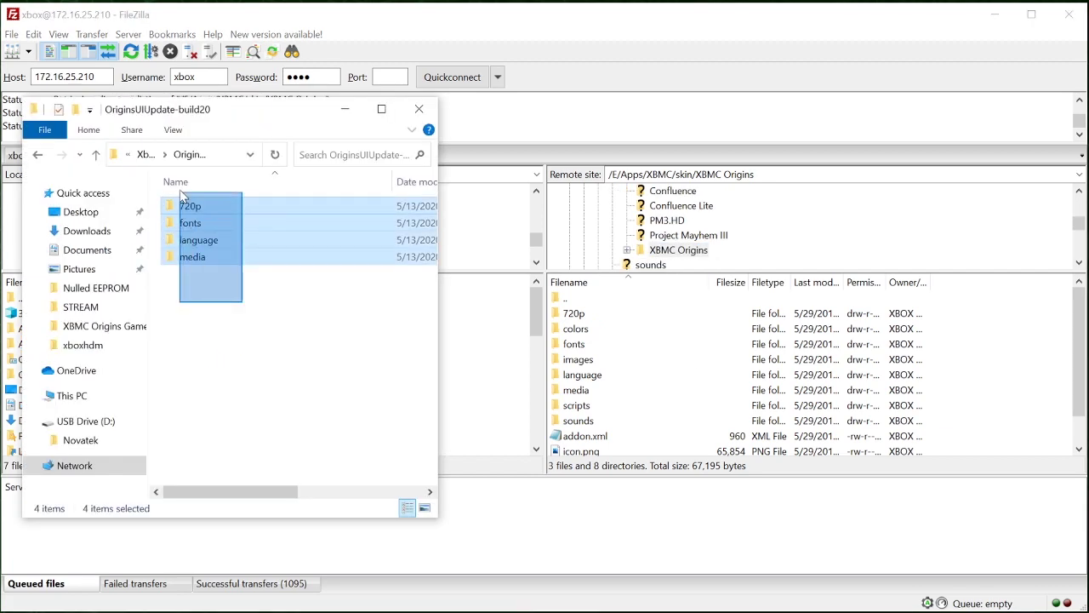
pyautogui.moveTo(199, 239); pyautogui.dragTo(1044, 424)
pyautogui.click(659, 364)
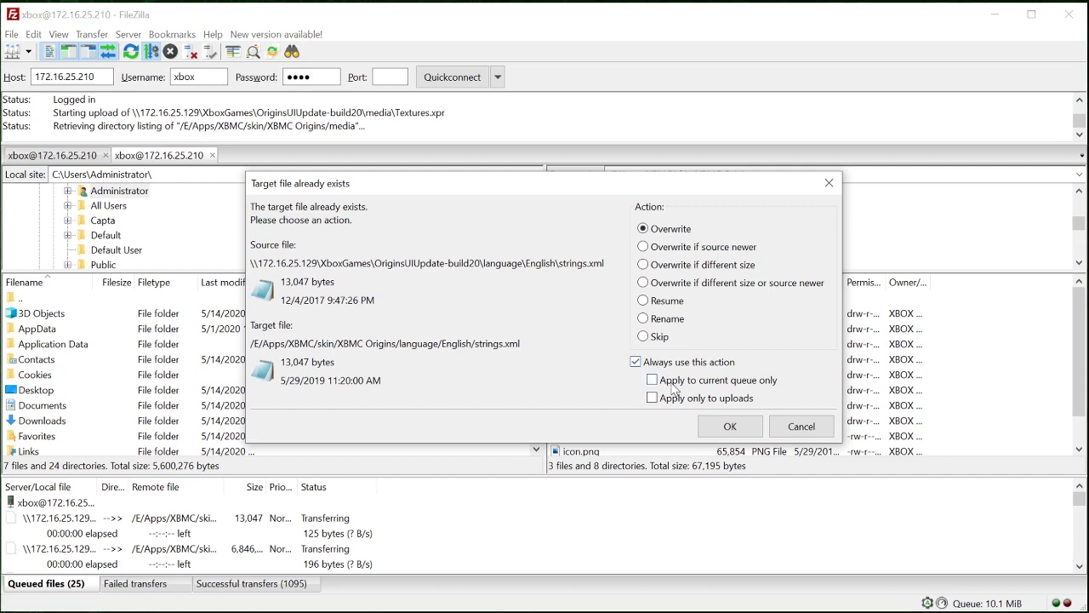
pyautogui.click(694, 387)
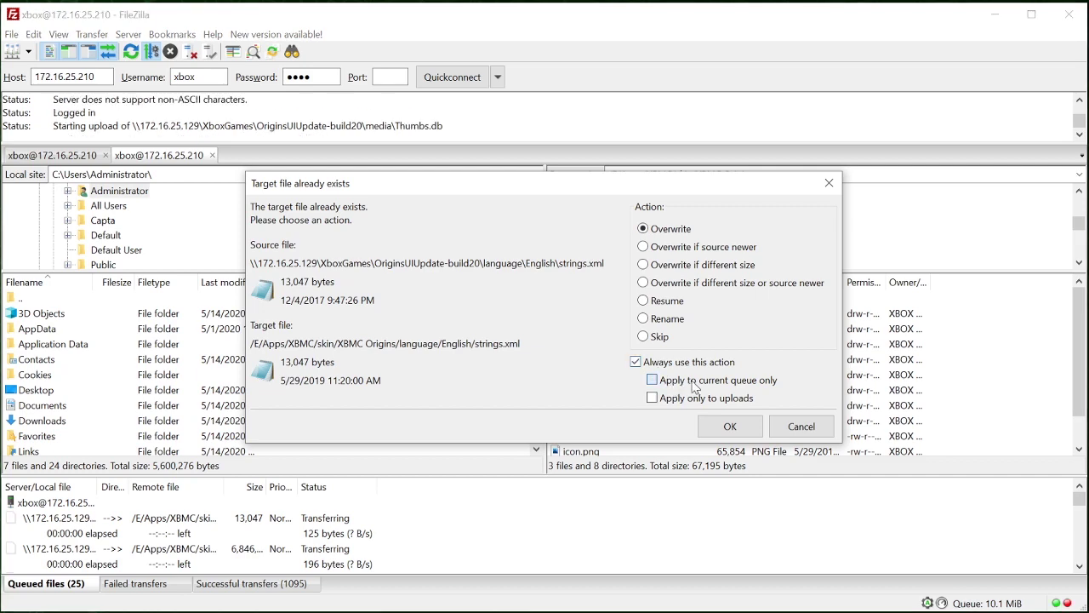
pyautogui.click(728, 426)
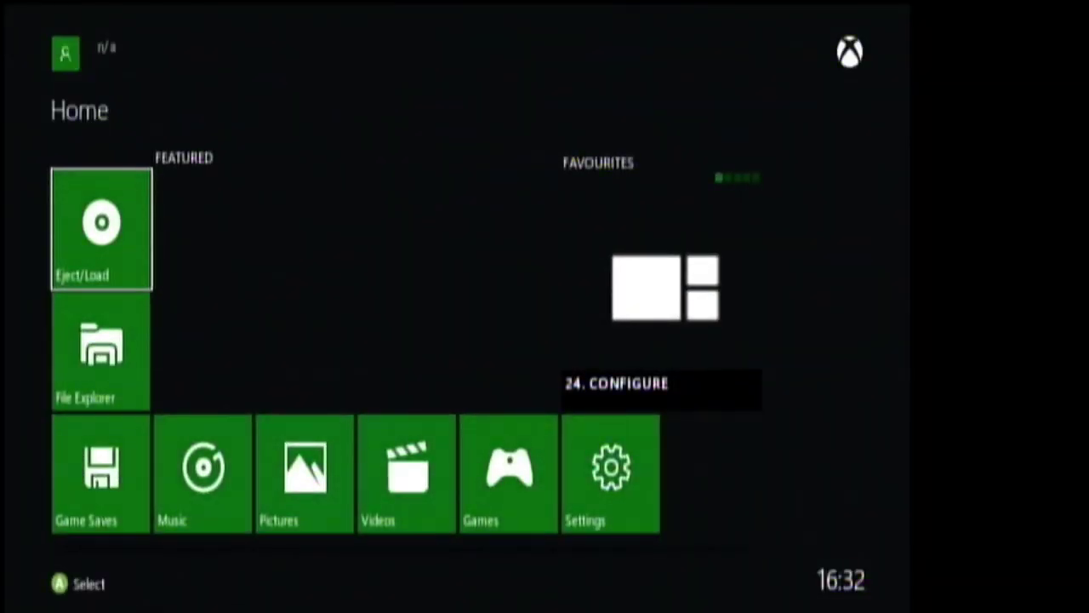
# Step: Look over the updated skin's Home screen on the Xbox, going through Featured, Favourites and the tiles from Eject/Load to Settings
pyautogui.press('Down')
pyautogui.press('Down')
pyautogui.press('Up')
pyautogui.press('Up')
pyautogui.press('Right')
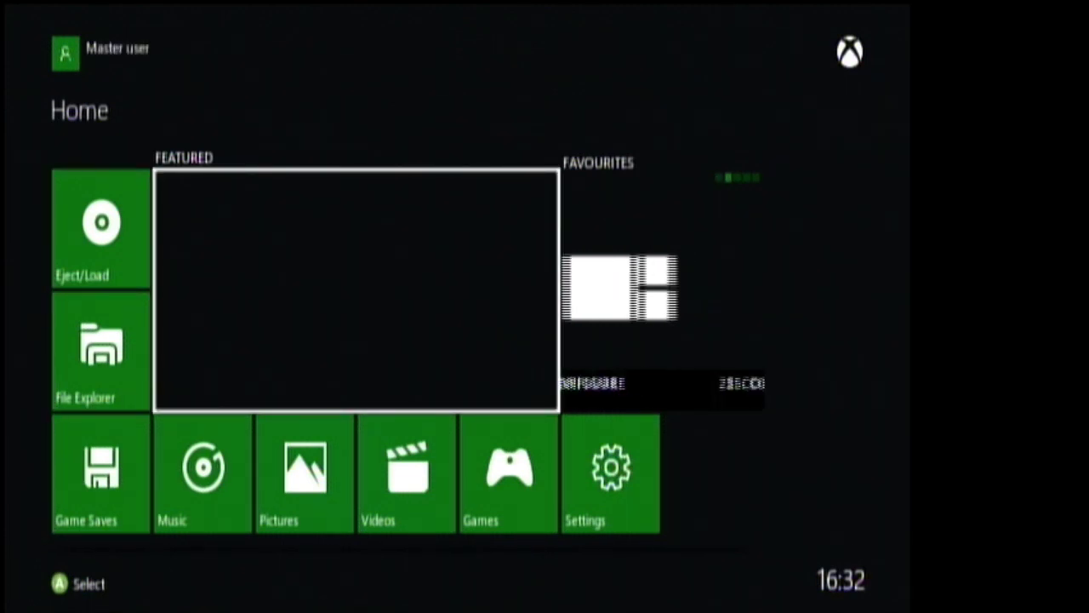
pyautogui.press('Right')
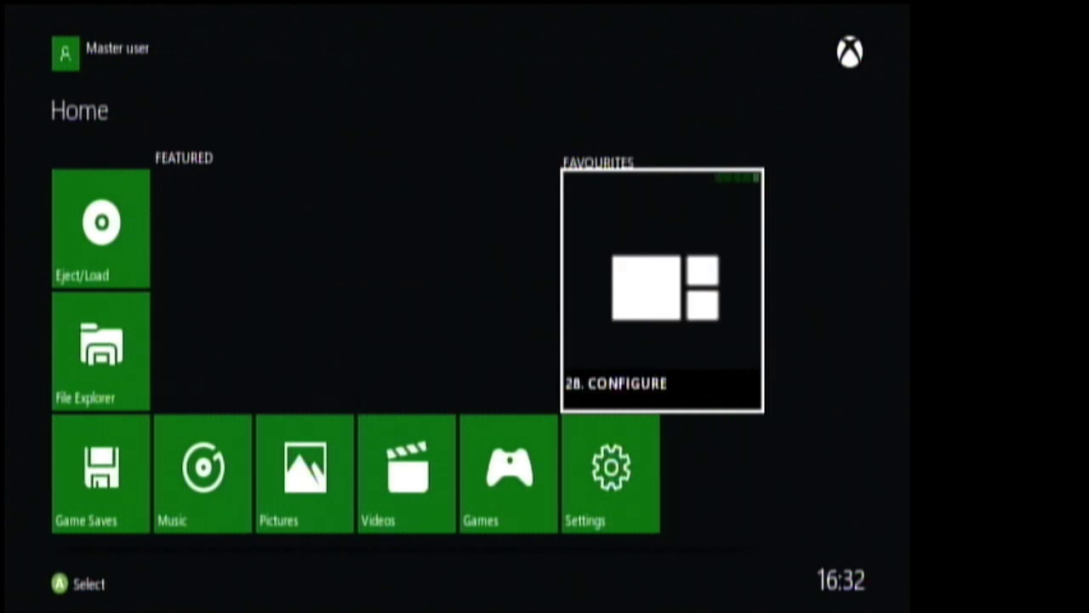
pyautogui.press('Down')
pyautogui.press('Left')
pyautogui.press('Up')
pyautogui.press('Up')
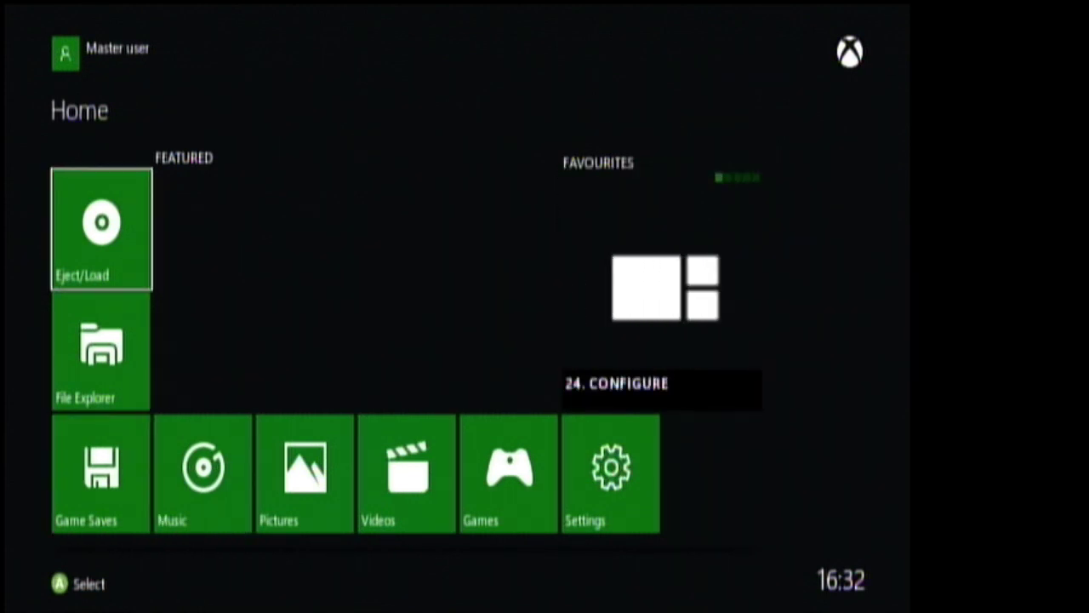
pyautogui.press('Down')
pyautogui.press('Down')
pyautogui.press('Up')
pyautogui.press('Up')
pyautogui.press('Right')
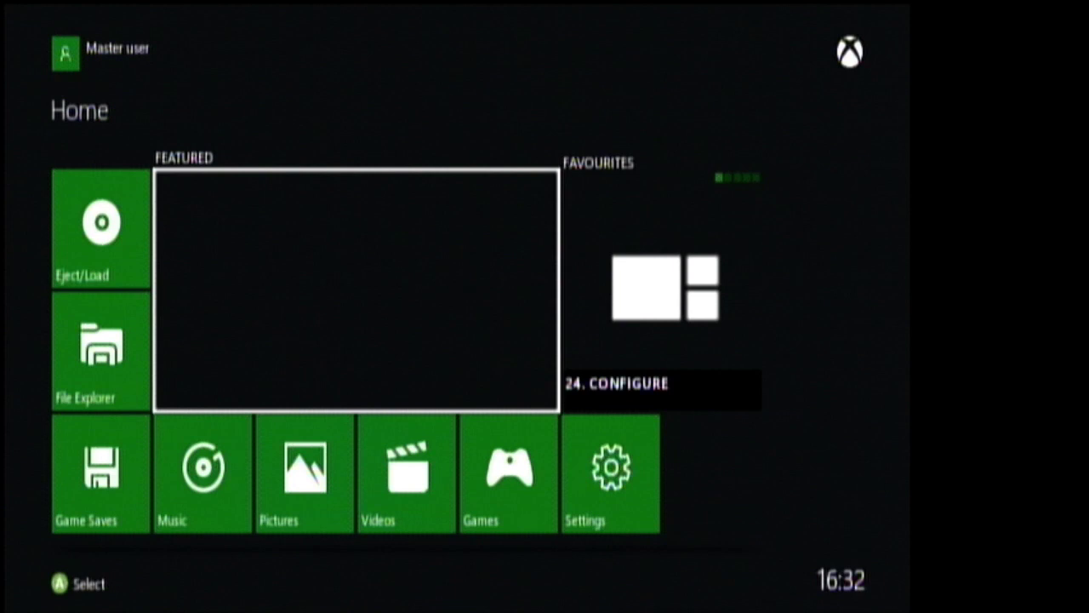
pyautogui.press('Right')
pyautogui.press('Down')
pyautogui.press('Right')
pyautogui.press('Right')
pyautogui.press('Right')
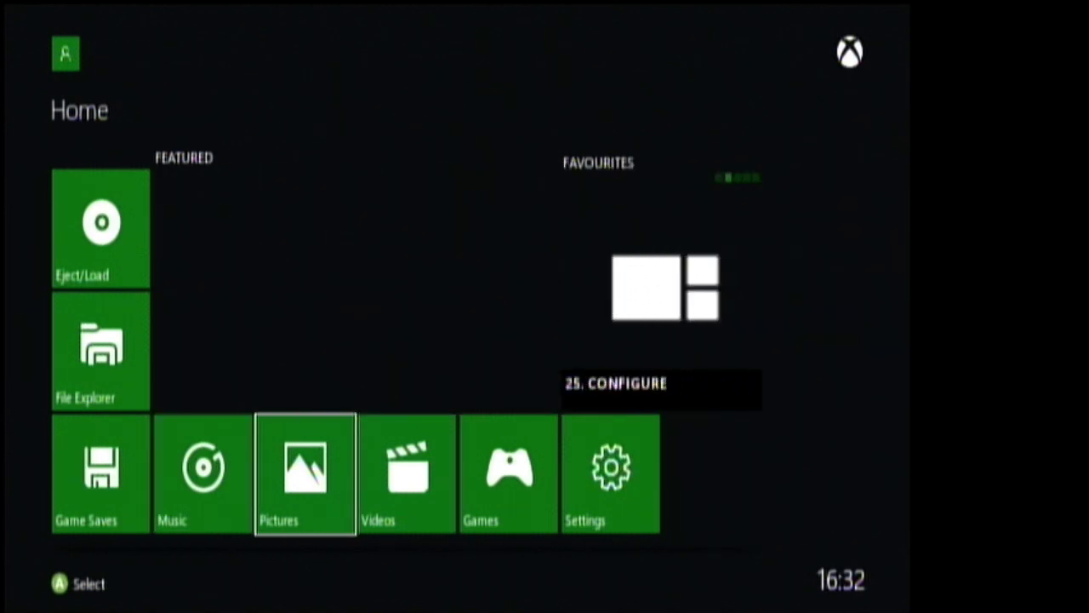
pyautogui.press('Right')
pyautogui.press('Left')
pyautogui.press('Left')
pyautogui.press('Left')
pyautogui.press('Left')
pyautogui.press('Left')
pyautogui.press('Right')
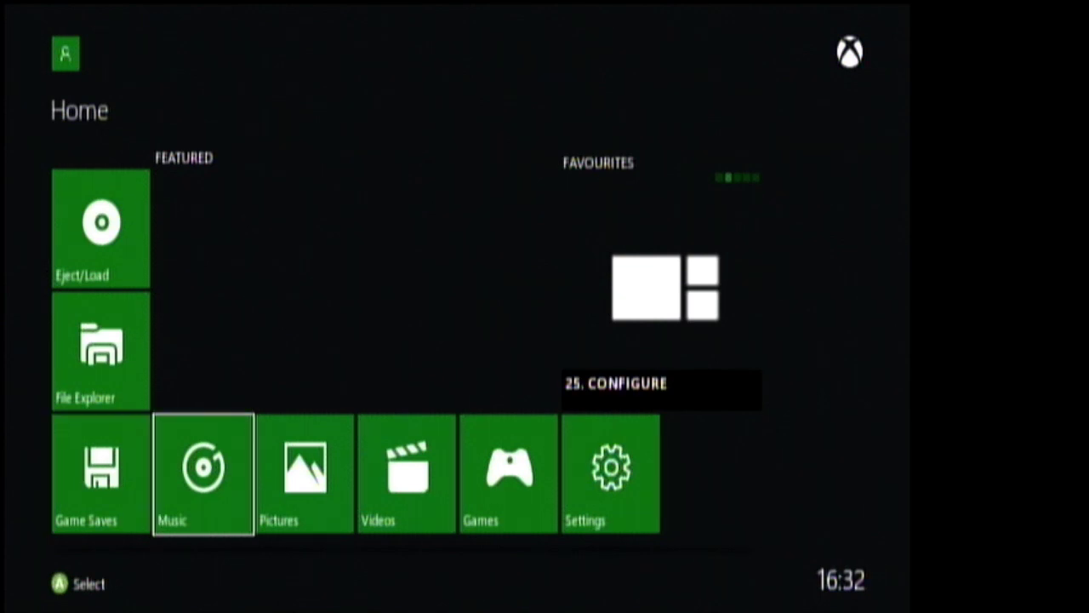
pyautogui.press('Right')
pyautogui.press('Right')
pyautogui.press('Right')
pyautogui.press('Right')
pyautogui.press('Left')
pyautogui.press('Left')
pyautogui.press('Left')
pyautogui.press('Left')
pyautogui.press('Left')
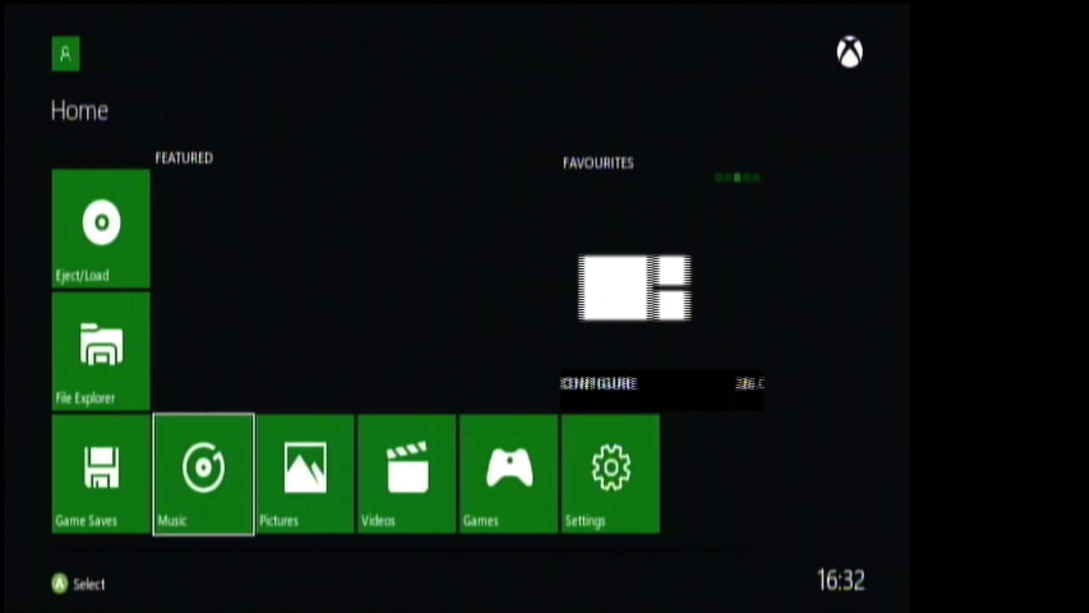
pyautogui.press('Up')
pyautogui.press('Up')
pyautogui.press('Down')
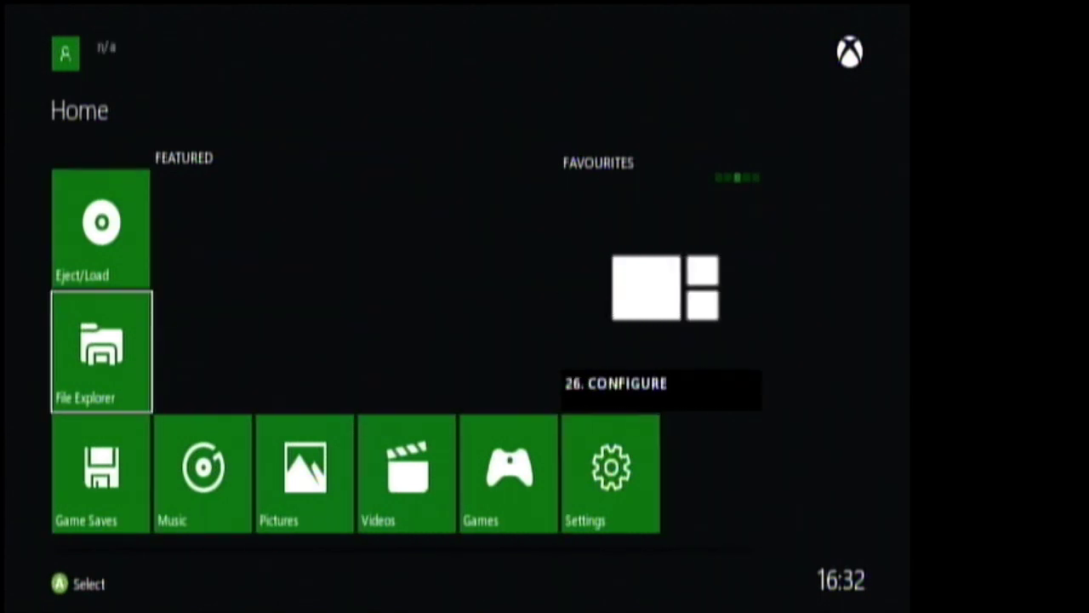
pyautogui.press('Down')
pyautogui.press('Right')
pyautogui.press('Right')
pyautogui.press('Right')
pyautogui.press('Right')
pyautogui.press('Right')
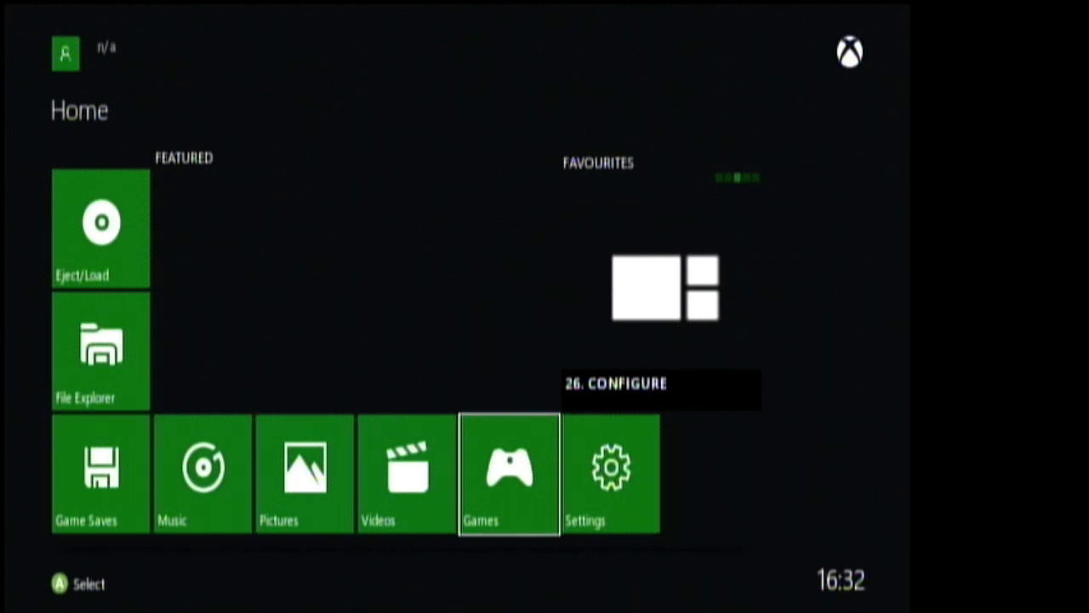
pyautogui.press('Left')
pyautogui.press('Left')
pyautogui.press('Left')
pyautogui.press('Left')
pyautogui.press('Left')
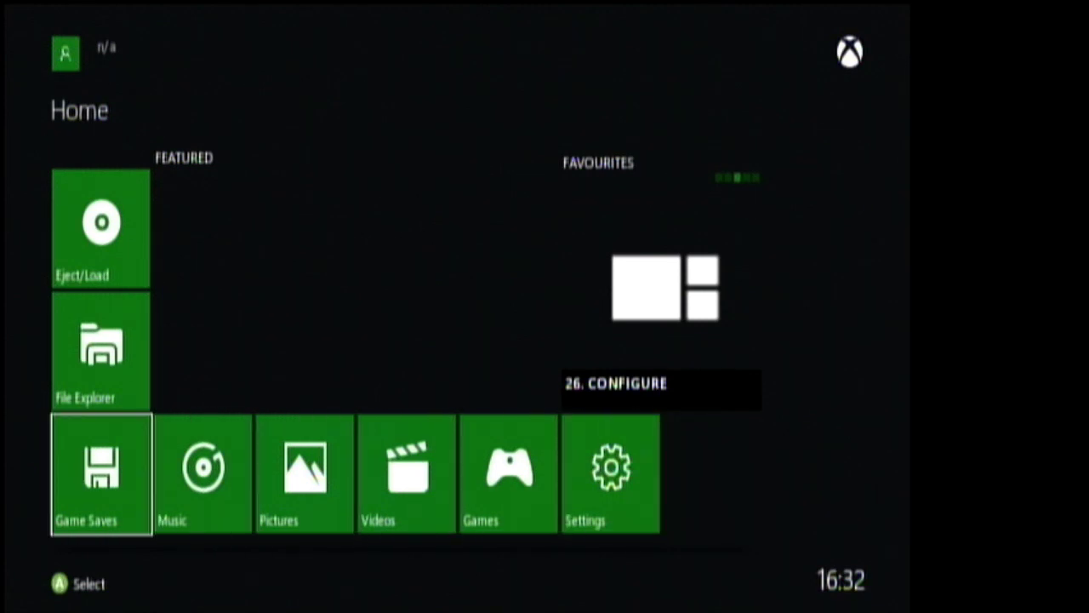
pyautogui.press('Right')
pyautogui.press('Right')
pyautogui.press('Right')
pyautogui.press('Right')
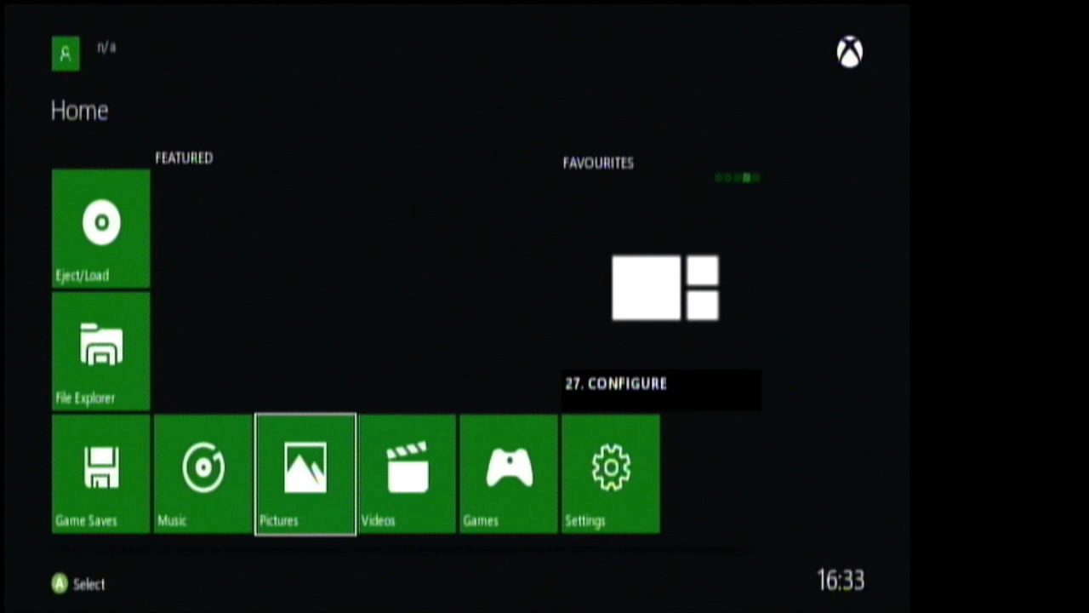
pyautogui.press('Right')
pyautogui.press('Up')
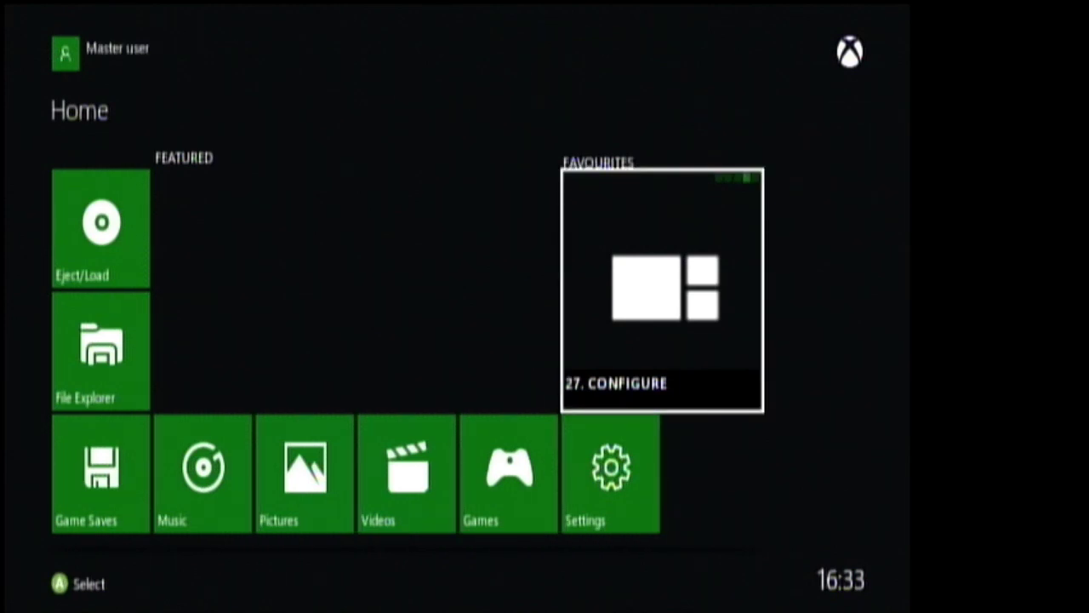
pyautogui.press('Down')
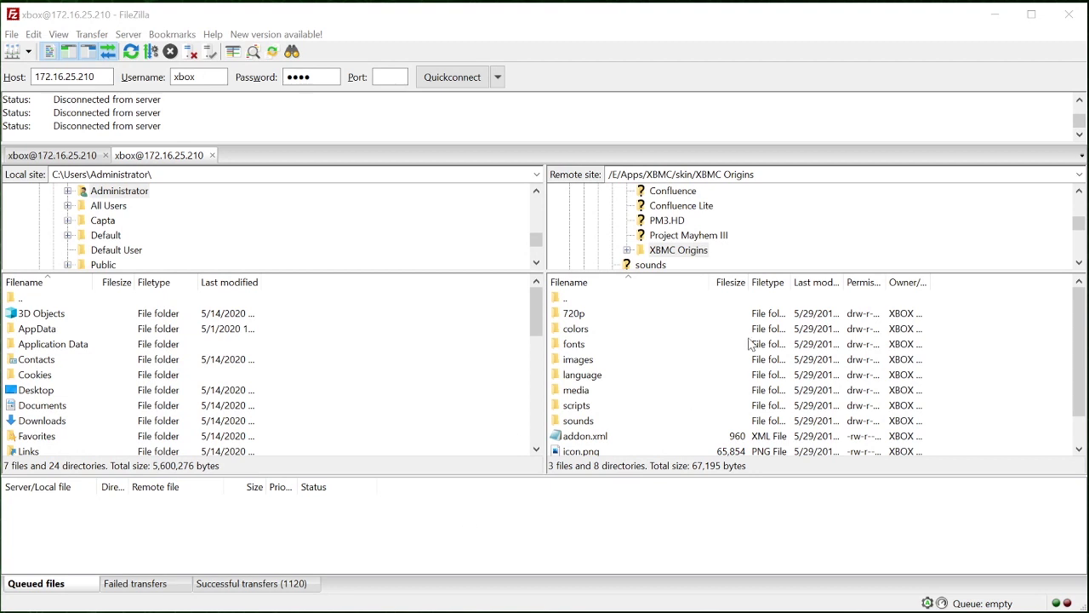
# Step: Open the remote 720p folder of XBMC Origins and download Home.xml to the local Administrator folder
pyautogui.click(575, 316)
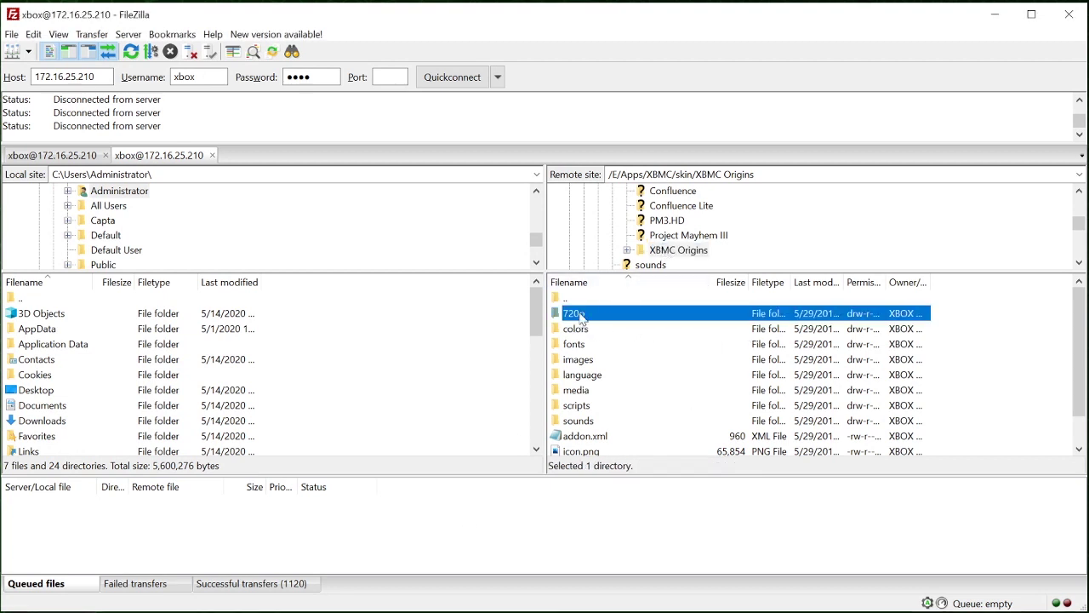
pyautogui.doubleClick(580, 315)
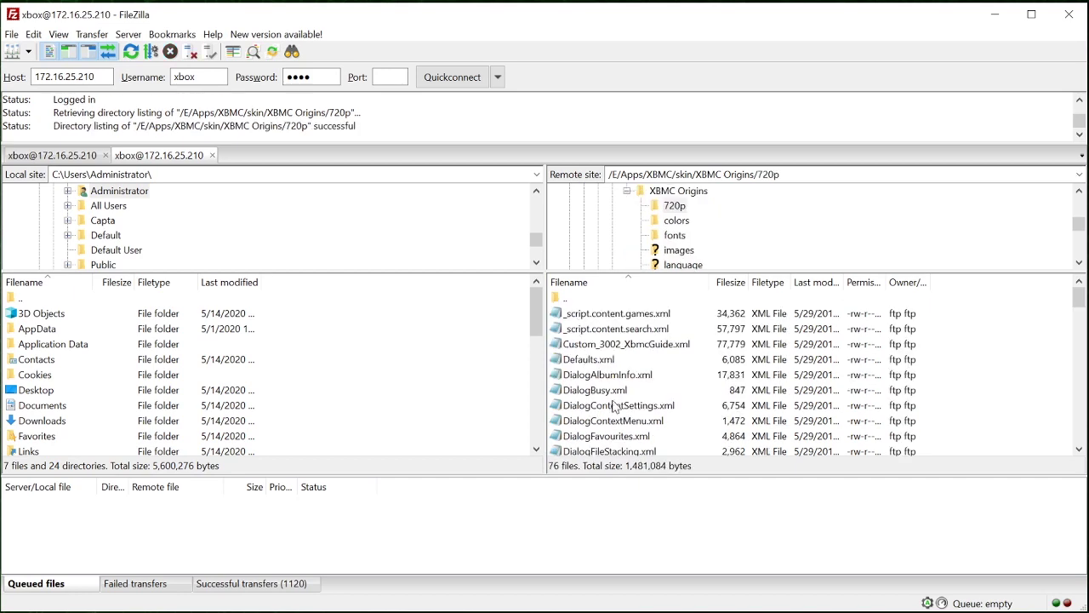
pyautogui.scroll(-12, 608, 410)
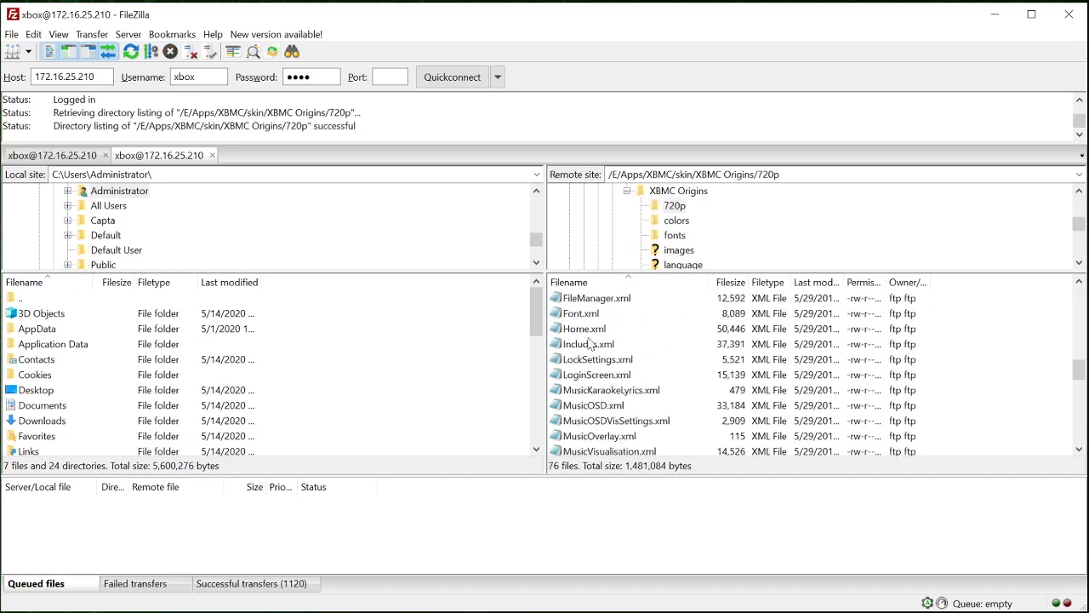
pyautogui.rightClick(583, 330)
pyautogui.click(595, 334)
pyautogui.rightClick(587, 330)
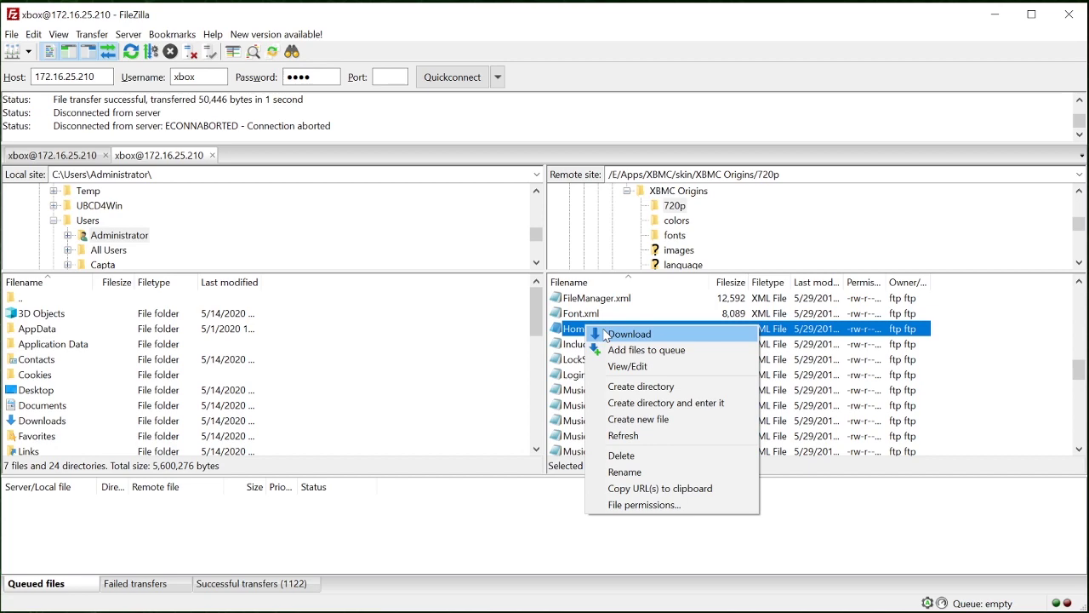
pyautogui.click(595, 333)
pyautogui.scroll(-5, 323, 357)
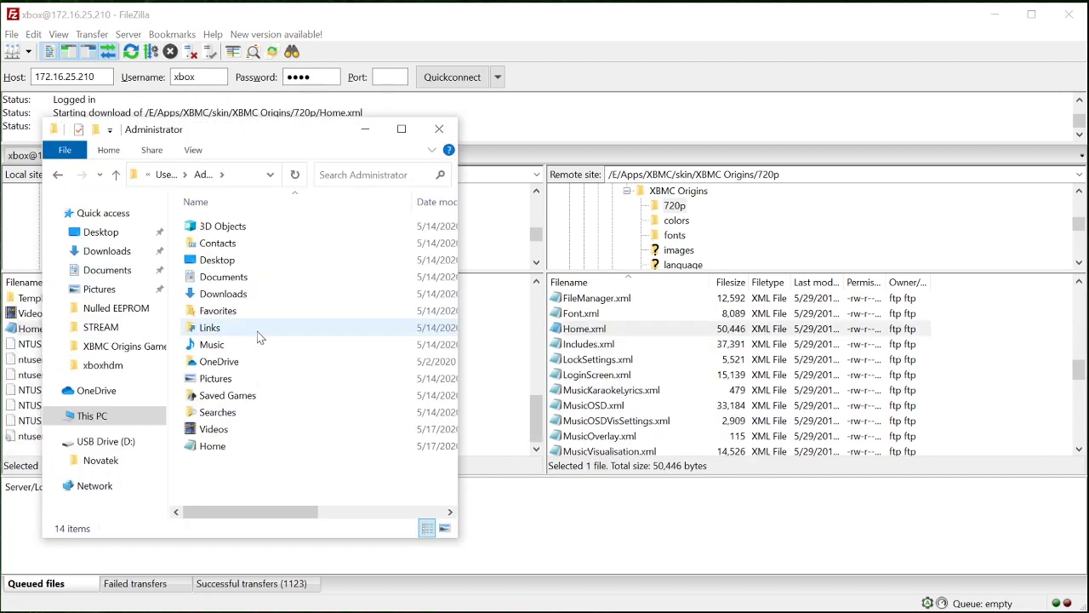
# Step: Switch to the Administrator folder in File Explorer, open Home.xml in Notepad++ and enlarge the editor window to fill the screen
pyautogui.hotkey('alt', 'Tab')
pyautogui.rightClick(197, 447)
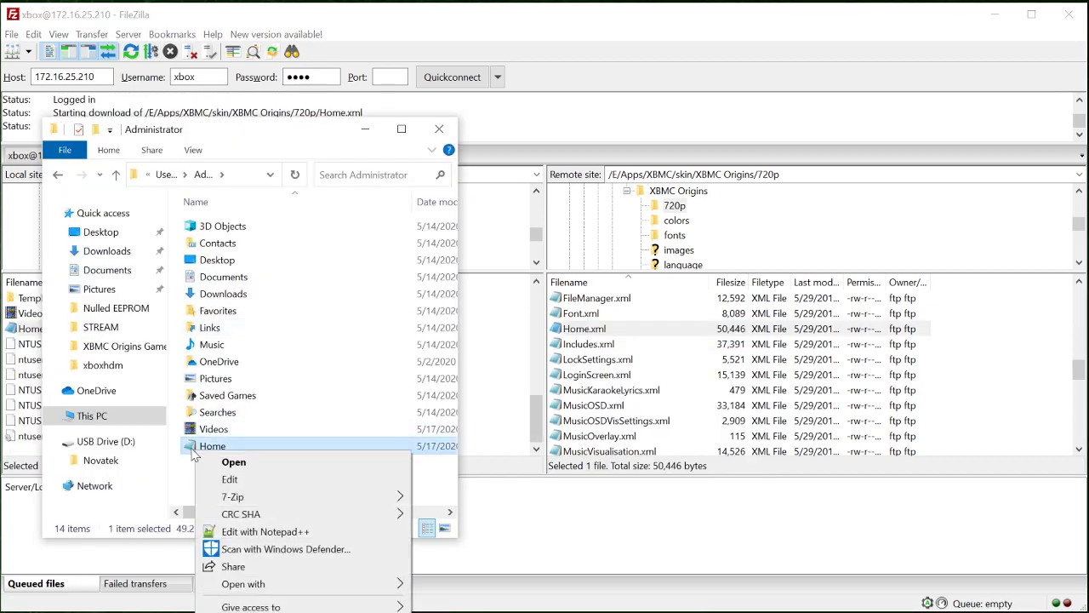
pyautogui.click(265, 531)
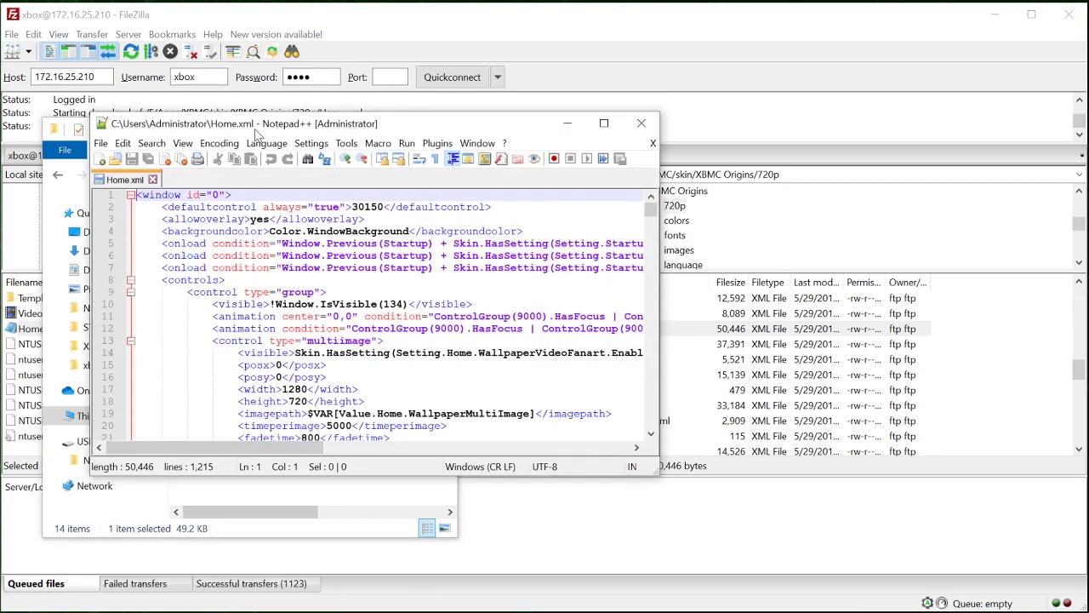
pyautogui.moveTo(281, 132); pyautogui.dragTo(191, 24)
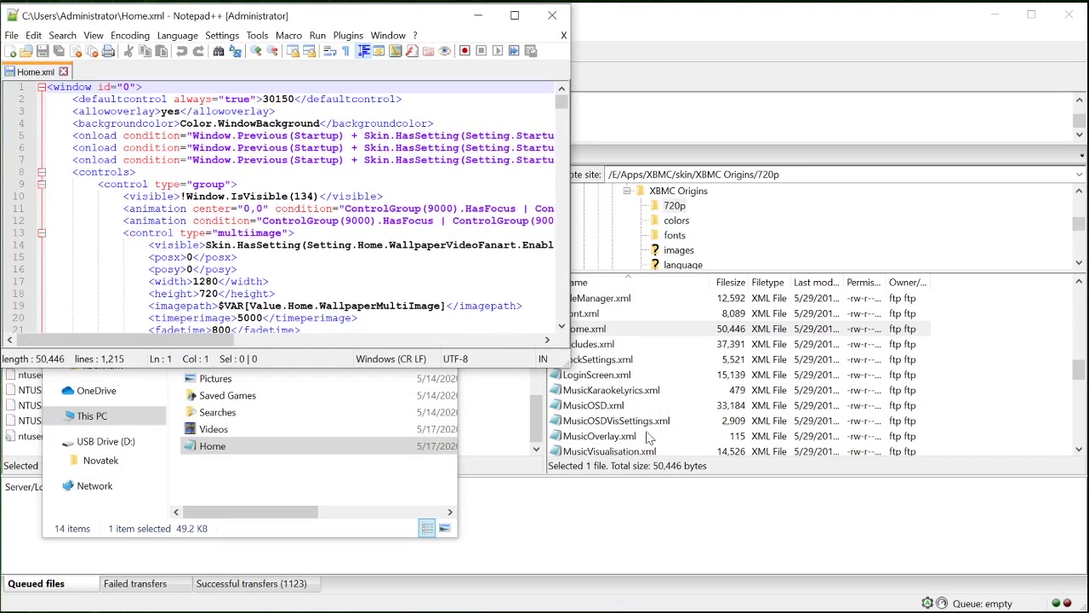
pyautogui.moveTo(568, 363); pyautogui.dragTo(1087, 609)
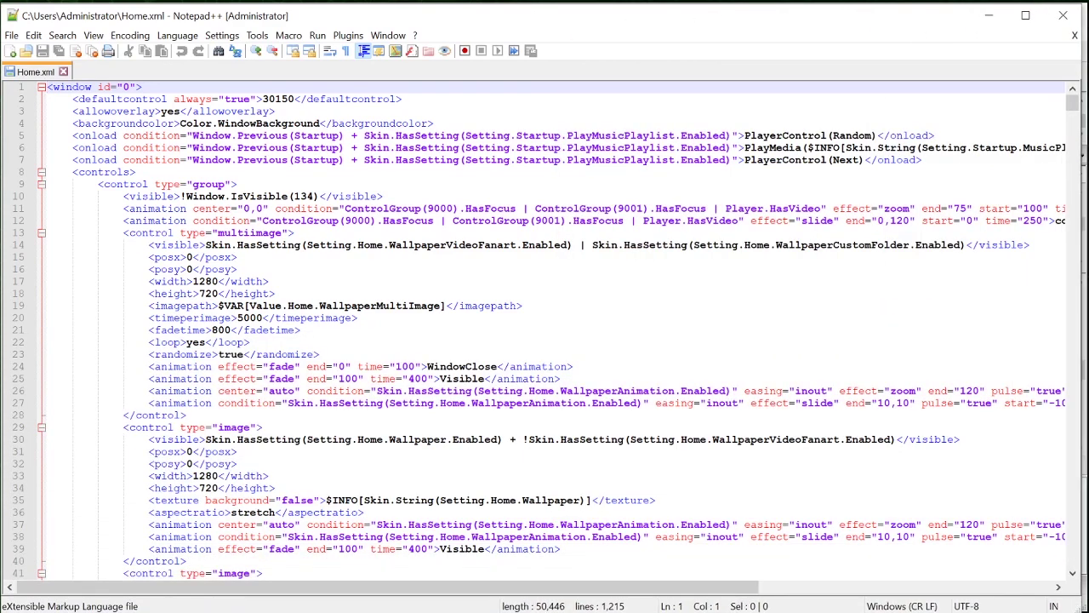
# Step: Find 2027 in Home.xml and bring the end of the matching Shortcut.27 onclick line into view
pyautogui.click(239, 269)
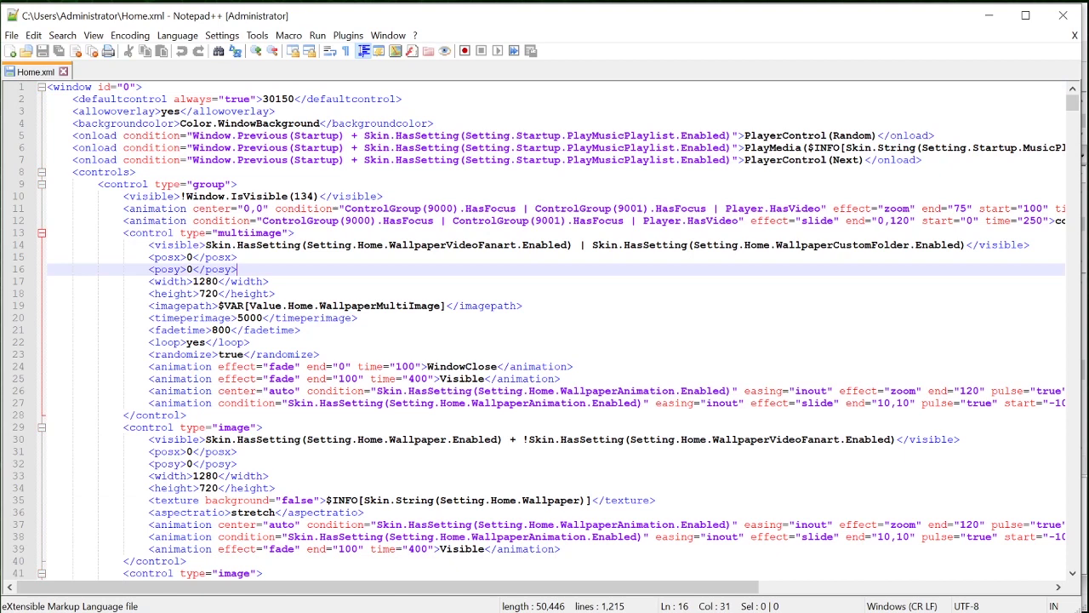
pyautogui.hotkey('ctrl', 'f')
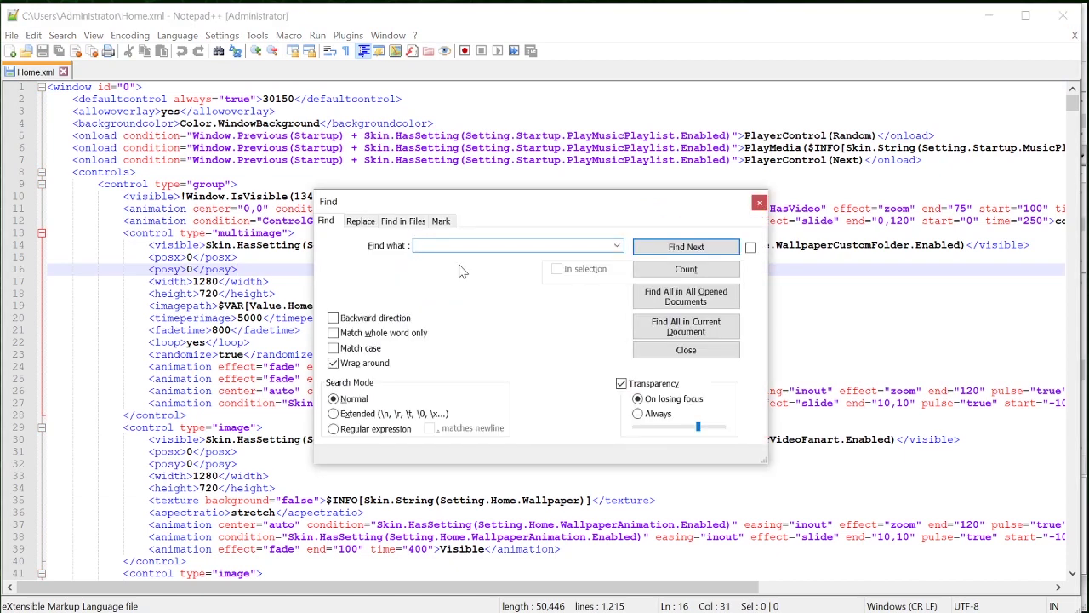
pyautogui.write('2027')
pyautogui.press('Return')
pyautogui.moveTo(460, 201); pyautogui.dragTo(780, 439)
pyautogui.moveTo(493, 586); pyautogui.dragTo(557, 585)
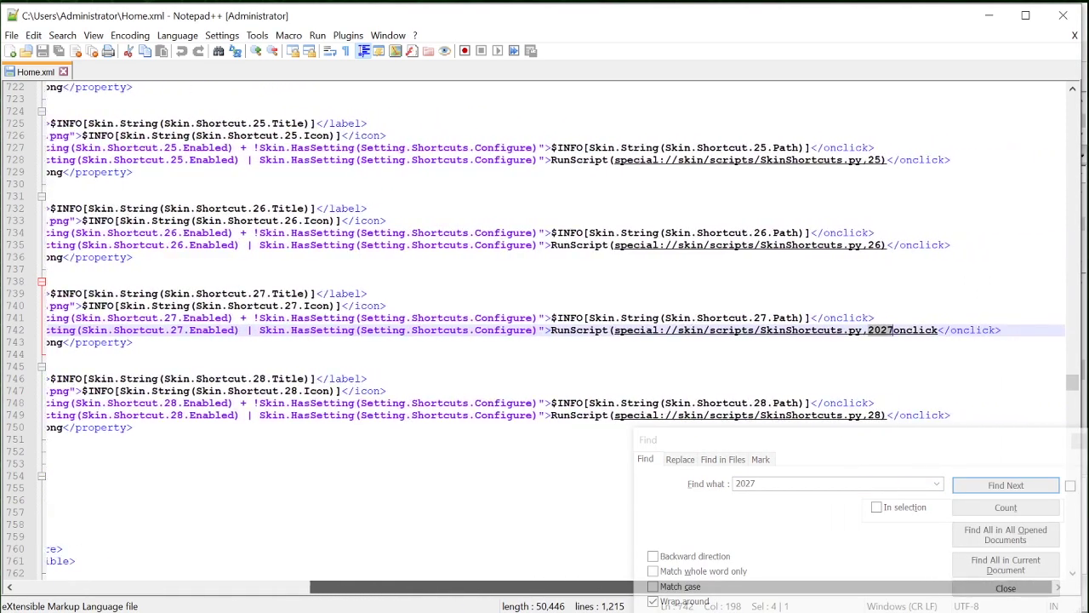
pyautogui.click(1075, 441)
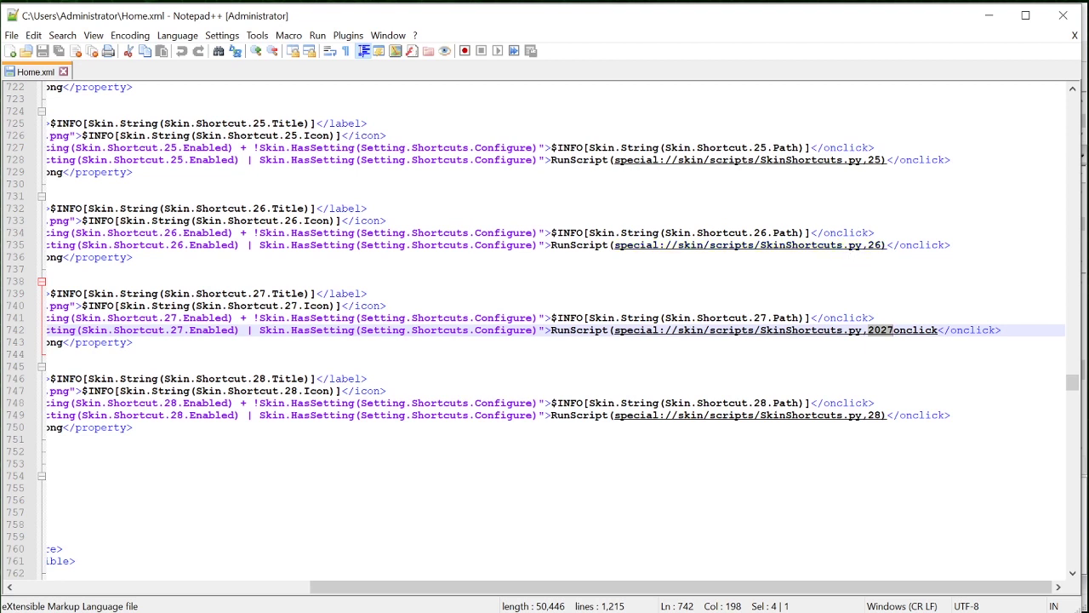
# Step: Correct the RunScript argument on line 742 so that it ends with SkinShortcuts.py,27) before the closing onclick tag
pyautogui.click(867, 330)
pyautogui.press('Delete')
pyautogui.press('Delete')
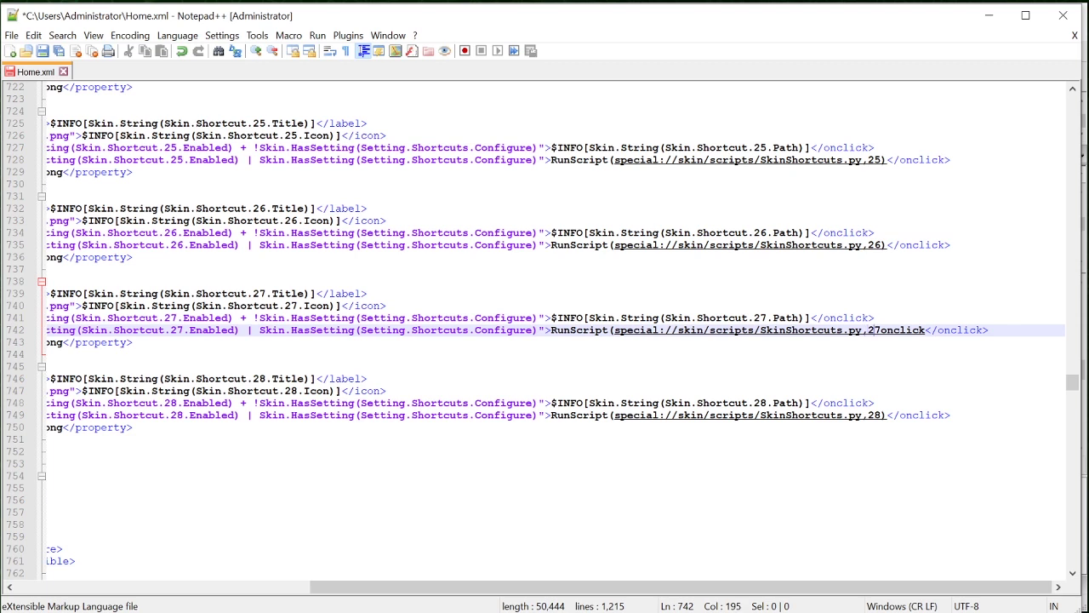
pyautogui.press('Delete')
pyautogui.press('Delete')
pyautogui.press('Delete')
pyautogui.press('Delete')
pyautogui.press('Delete')
pyautogui.press('Delete')
pyautogui.press('Delete')
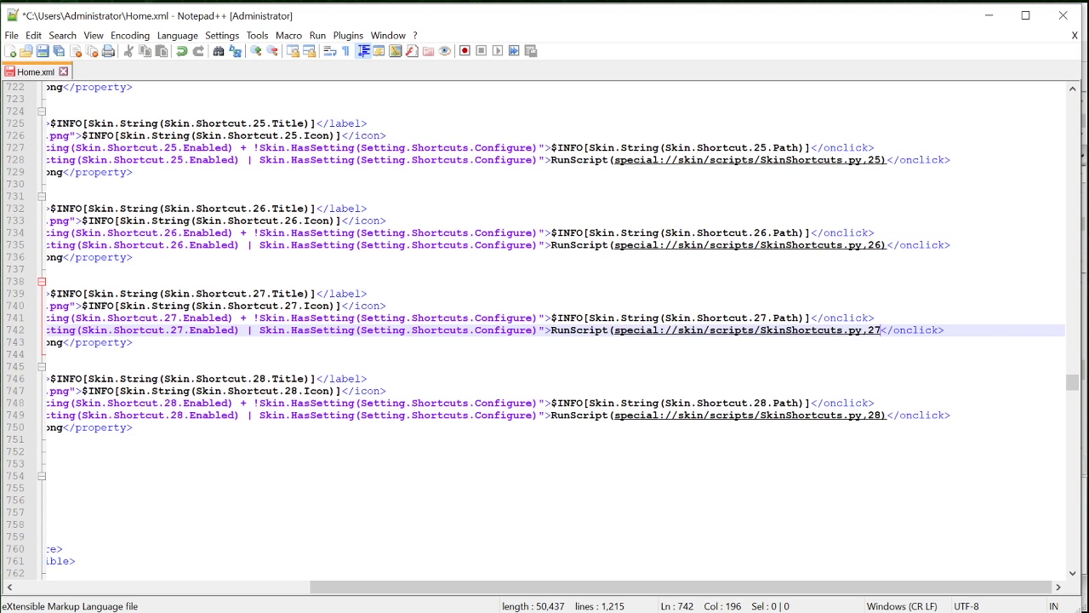
pyautogui.write(')')
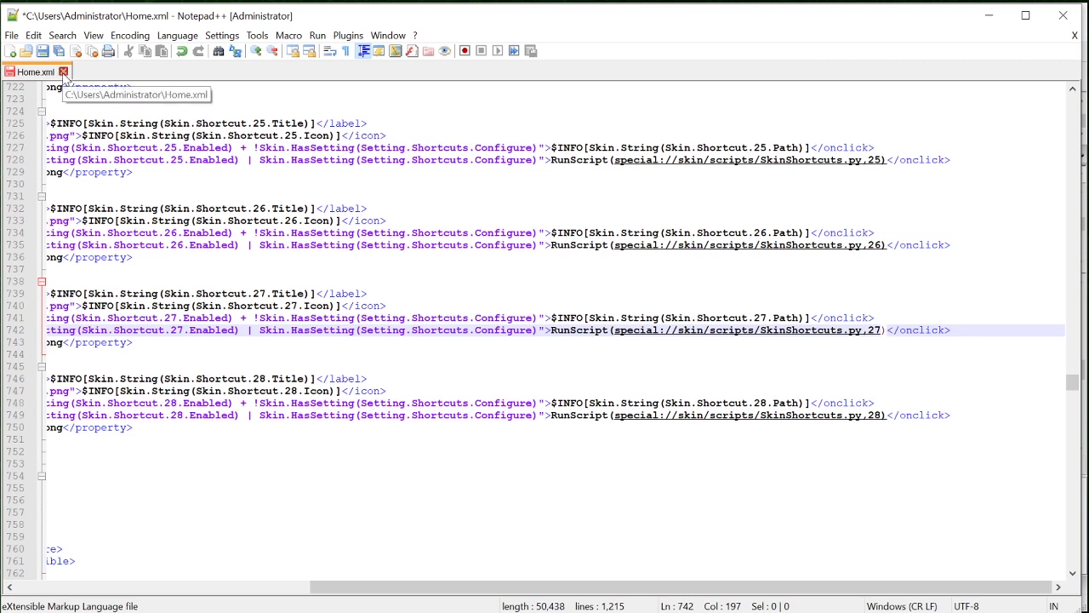
# Step: Save and close the edited Home.xml, and upload it to the remote 720p folder, overwriting the existing file
pyautogui.click(63, 71)
pyautogui.click(737, 571)
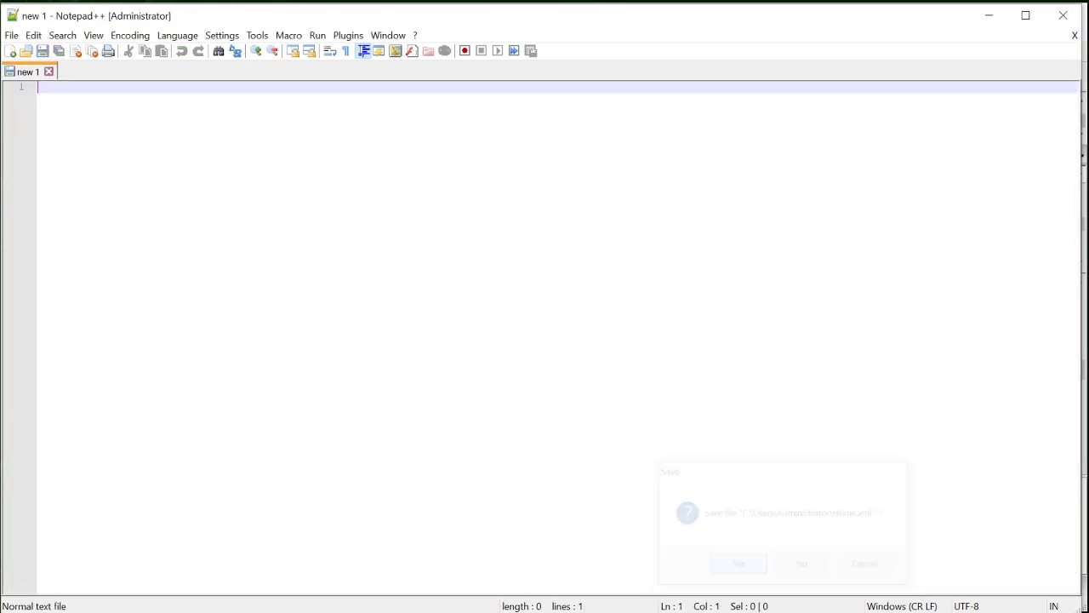
pyautogui.click(1062, 15)
pyautogui.moveTo(212, 445); pyautogui.dragTo(994, 400)
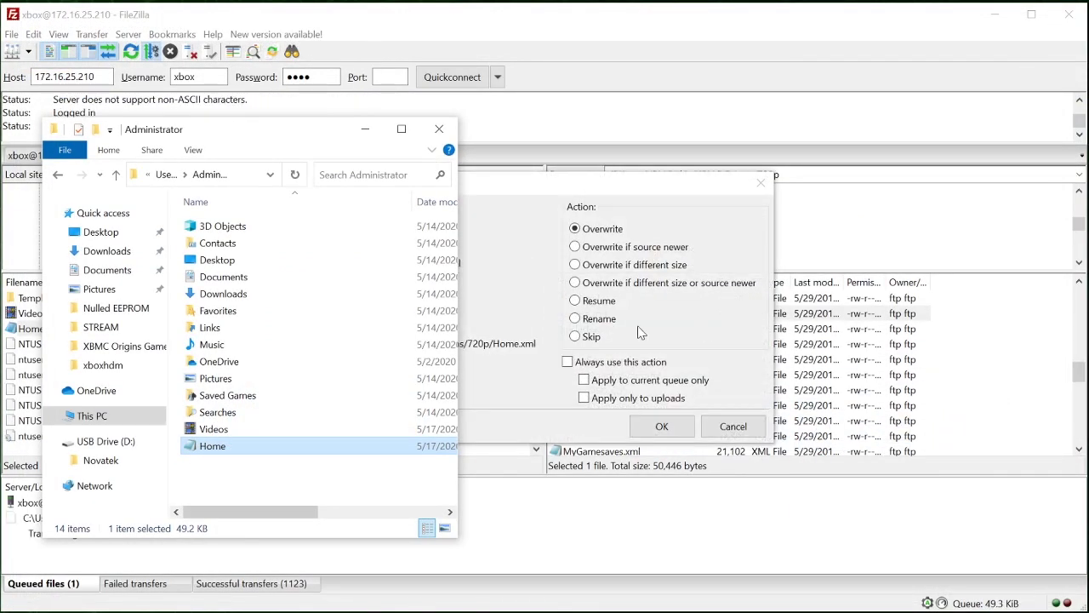
pyautogui.click(644, 423)
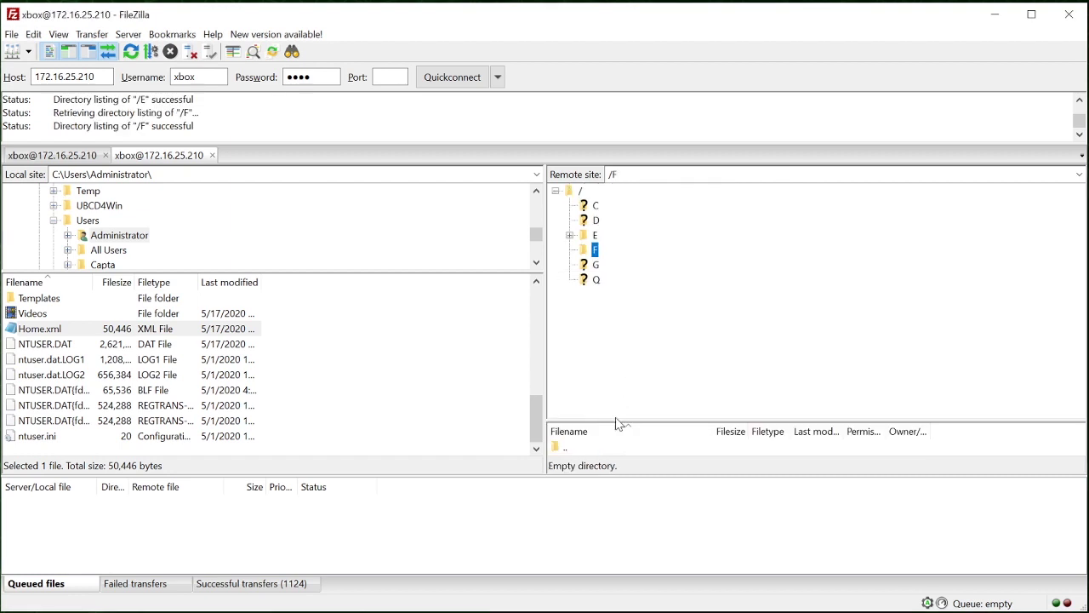
# Step: Create and enter a directory named Games in the remote /F folder
pyautogui.moveTo(618, 423); pyautogui.dragTo(622, 376)
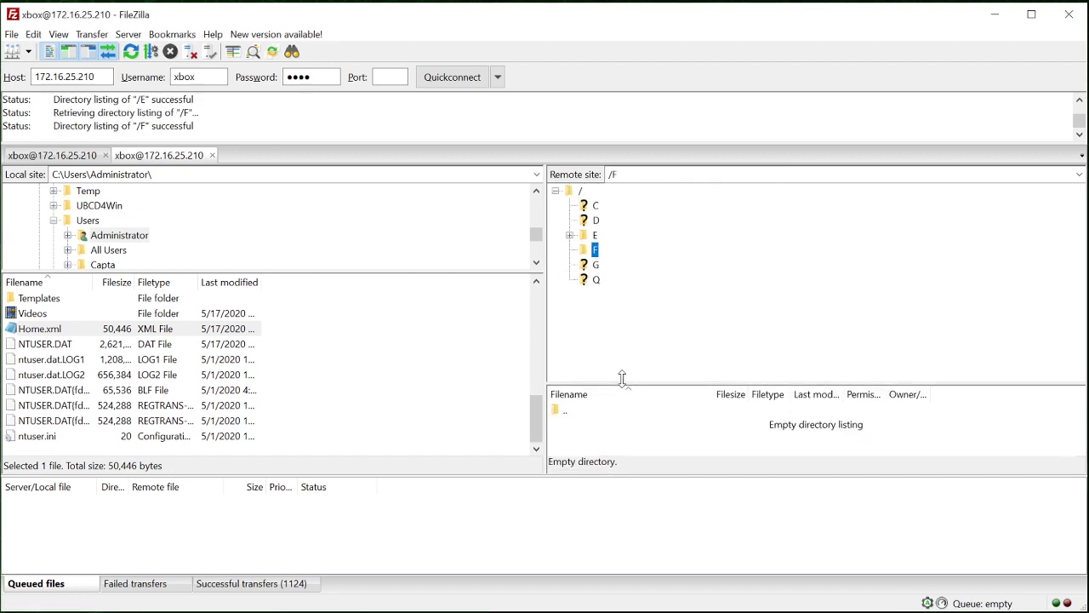
pyautogui.rightClick(622, 423)
pyautogui.click(685, 500)
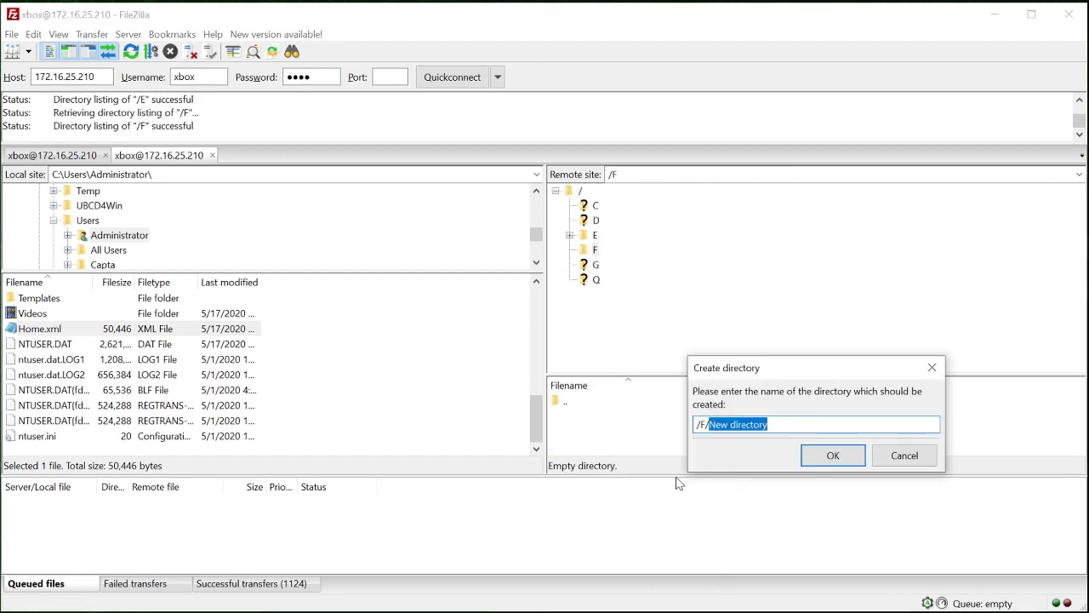
pyautogui.write('Games')
pyautogui.press('Return')
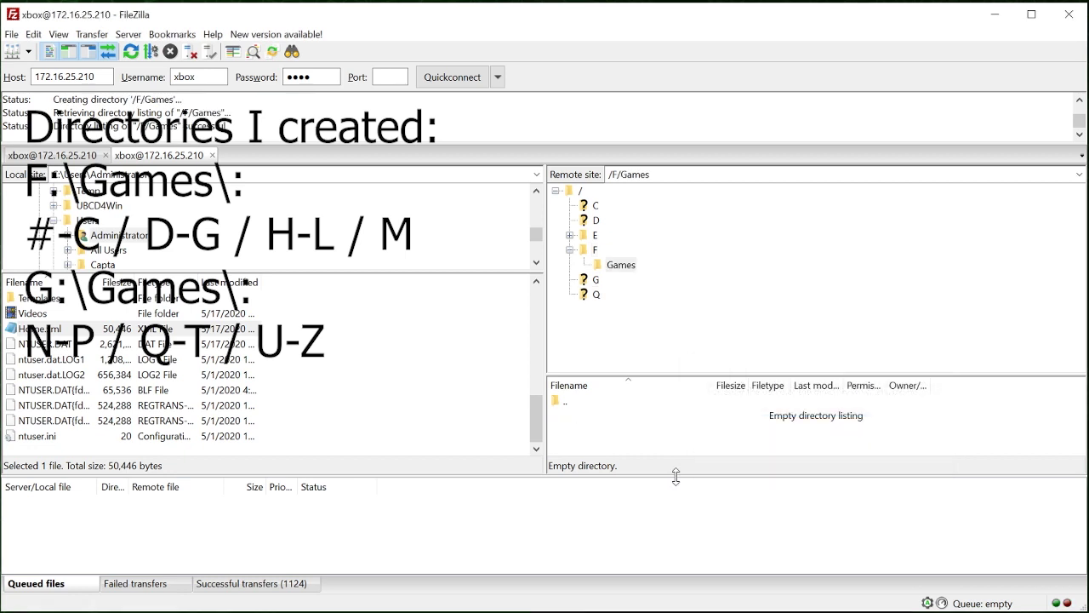
# Step: Create and enter a directory named #-C inside the remote /F/Games folder
pyautogui.rightClick(596, 418)
pyautogui.click(641, 494)
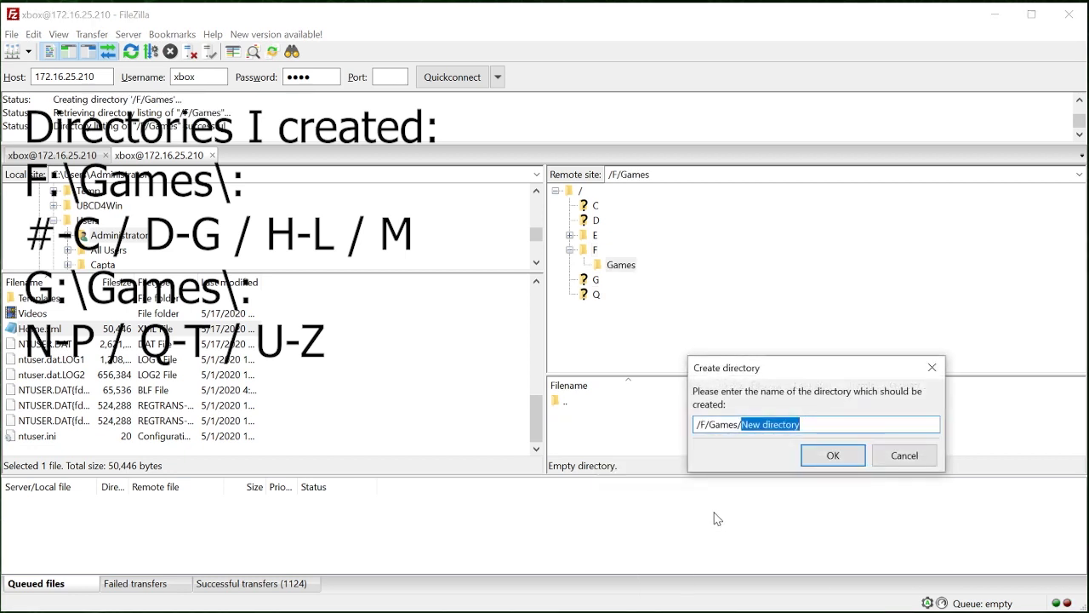
pyautogui.write('#-C')
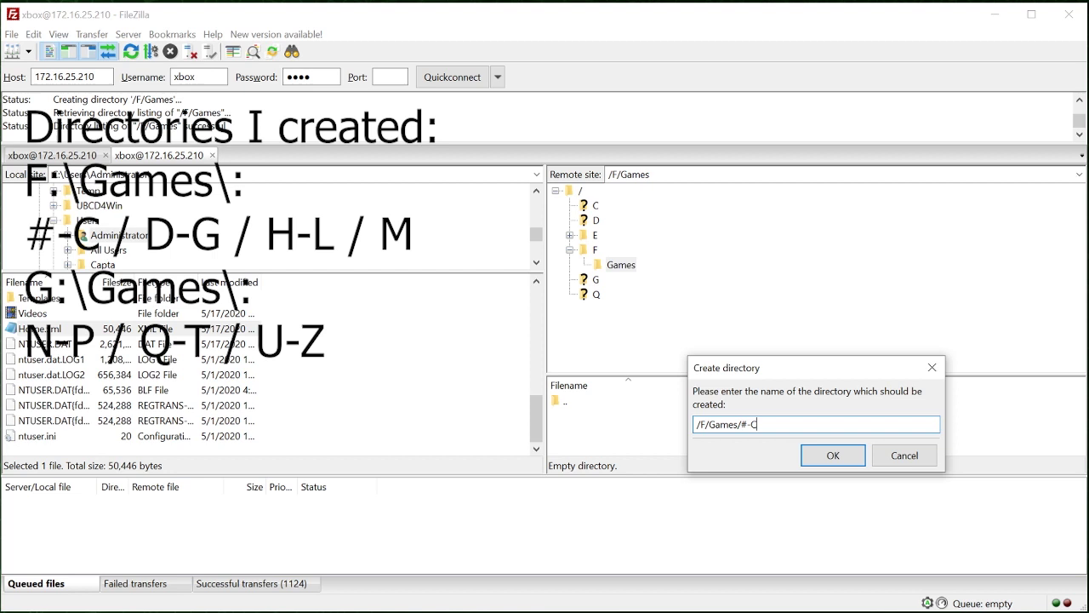
pyautogui.press('Return')
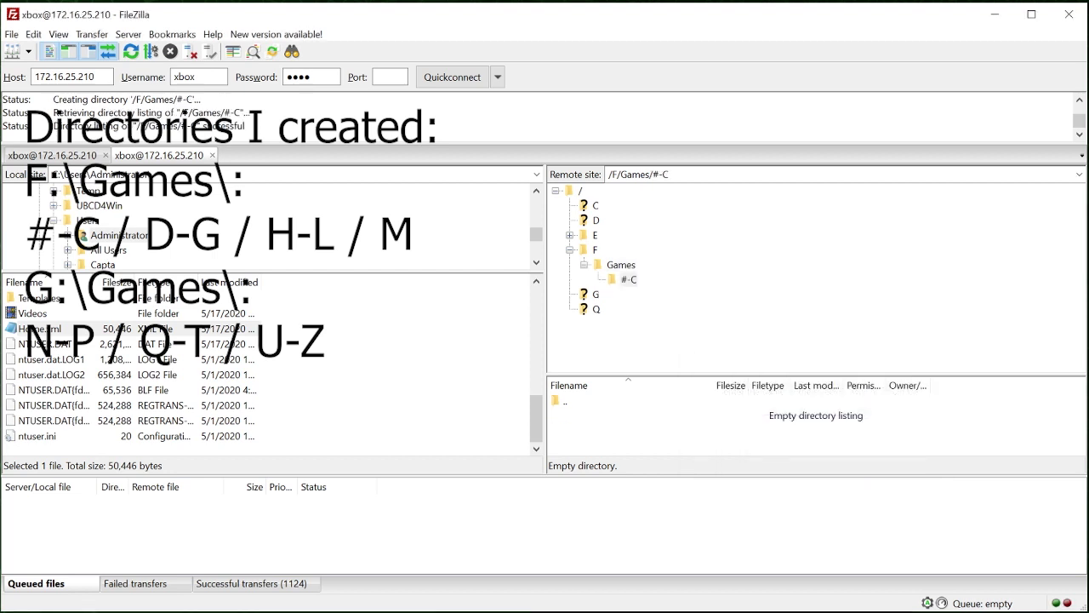
pyautogui.moveTo(588, 431); pyautogui.dragTo(659, 444)
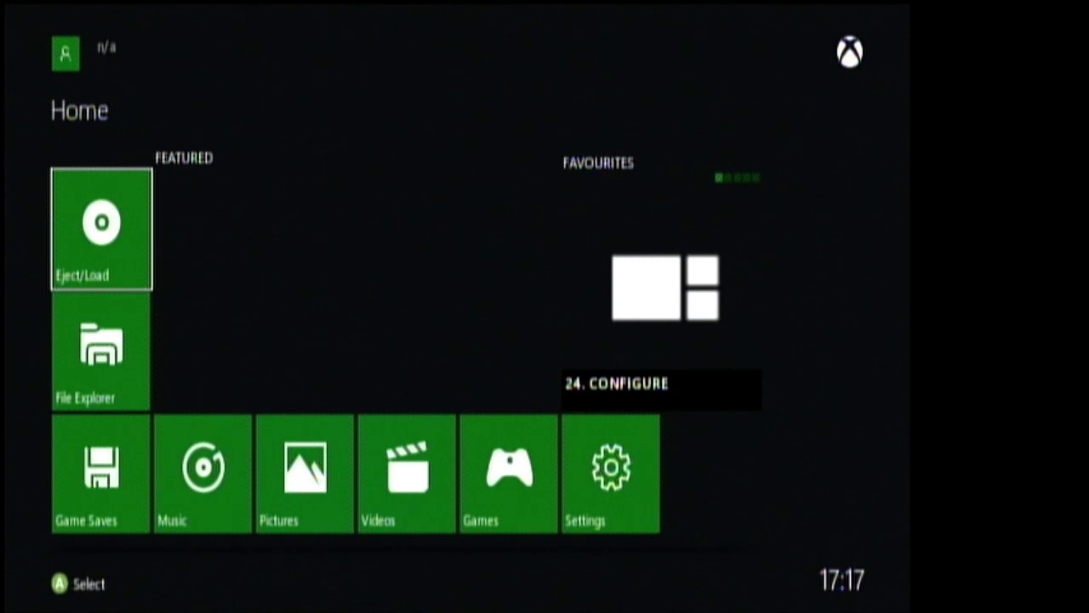
# Step: Open Games from the XBMC Home screen on the Xbox
pyautogui.press('Down')
pyautogui.press('Down')
pyautogui.press('Right')
pyautogui.press('Right')
pyautogui.press('Right')
pyautogui.press('Right')
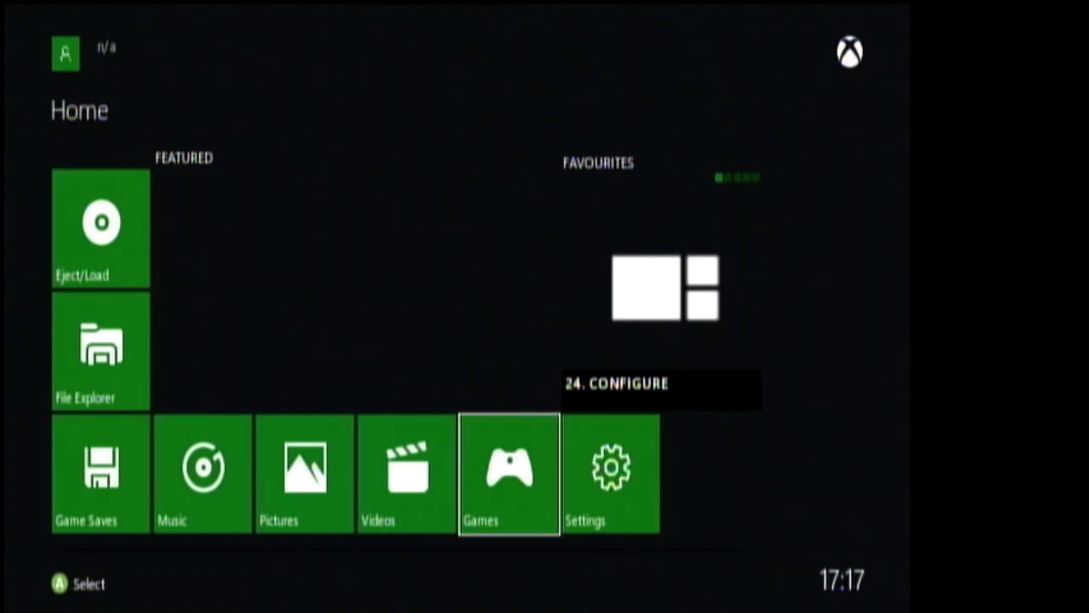
pyautogui.press('Return')
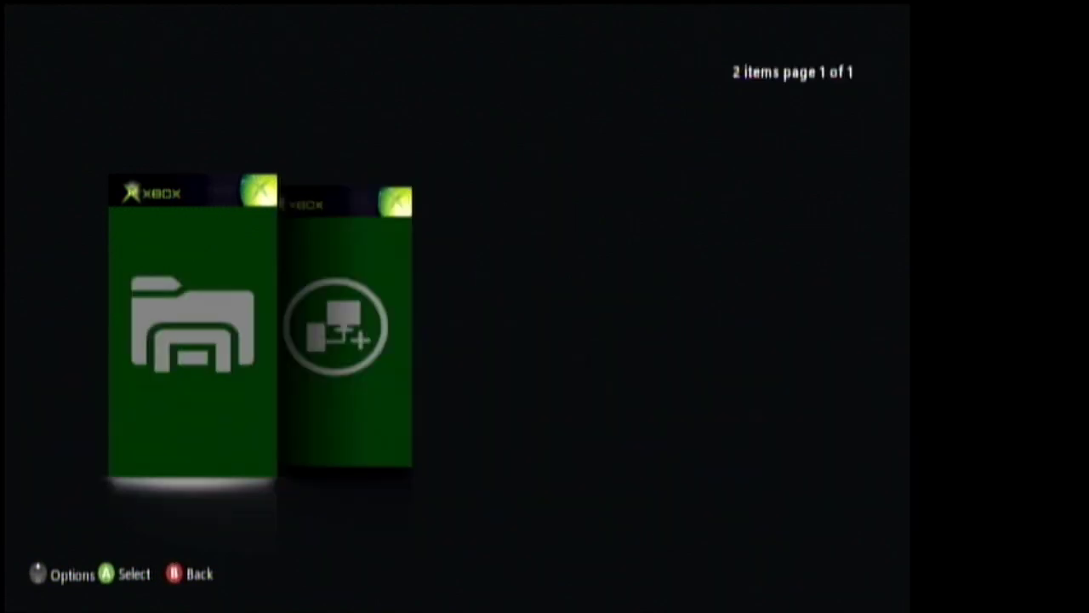
# Step: Start adding a Programs source and set its path to the Games folder on the F drive
pyautogui.press('Right')
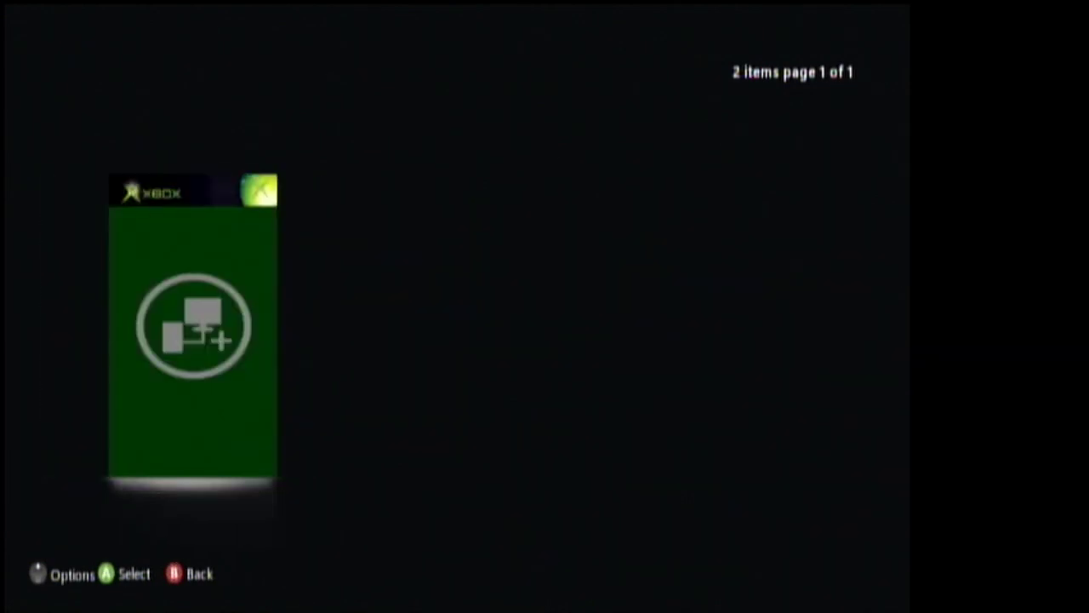
pyautogui.press('Return')
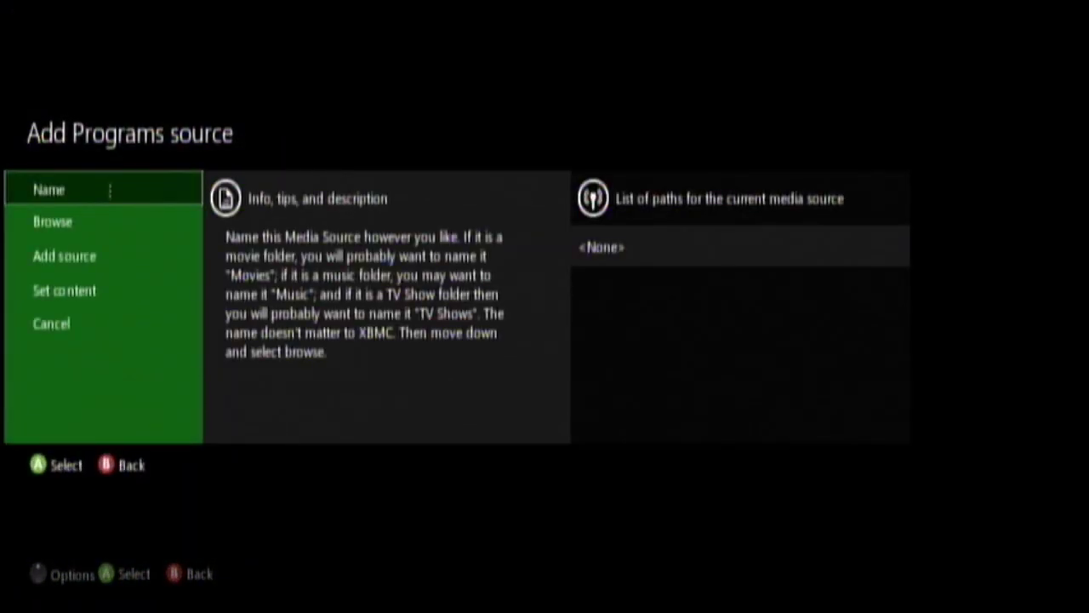
pyautogui.press('Down')
pyautogui.press('Return')
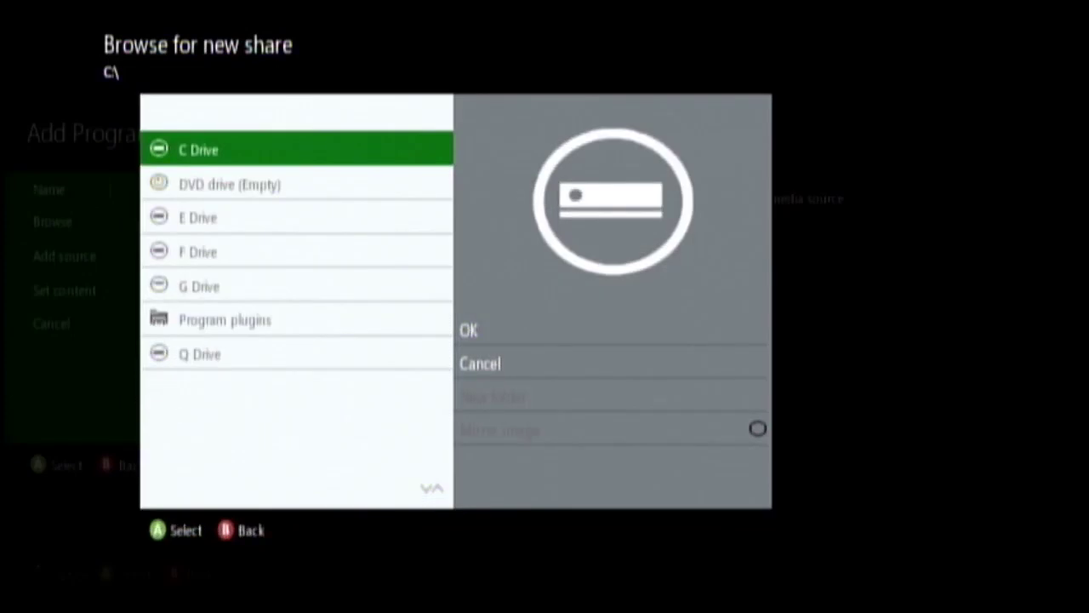
pyautogui.press('Down')
pyautogui.press('Down')
pyautogui.press('Down')
pyautogui.press('Return')
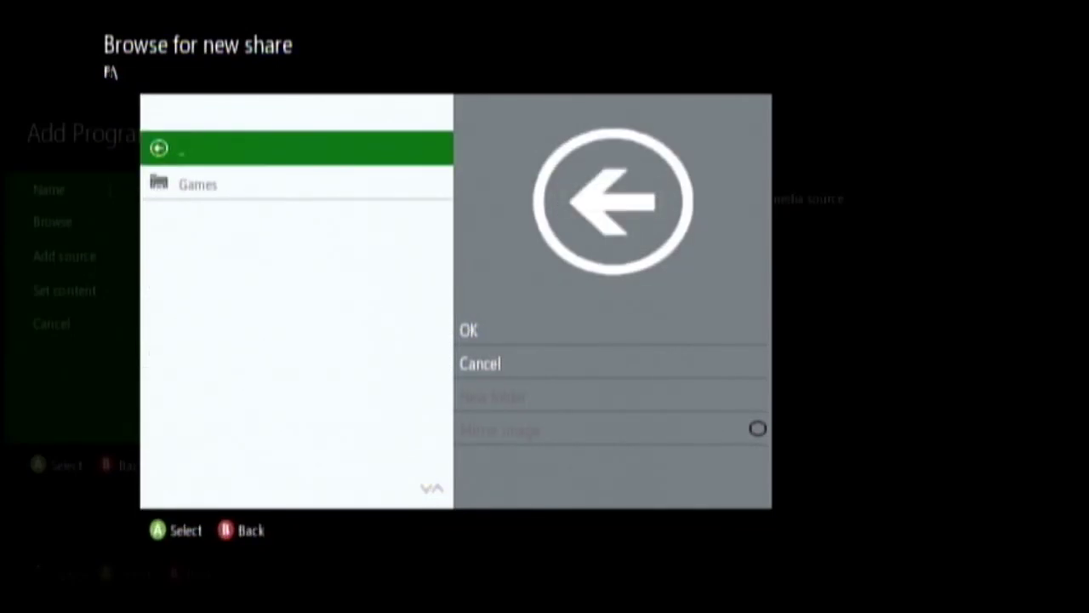
pyautogui.press('Down')
pyautogui.press('Return')
pyautogui.press('Right')
pyautogui.press('Return')
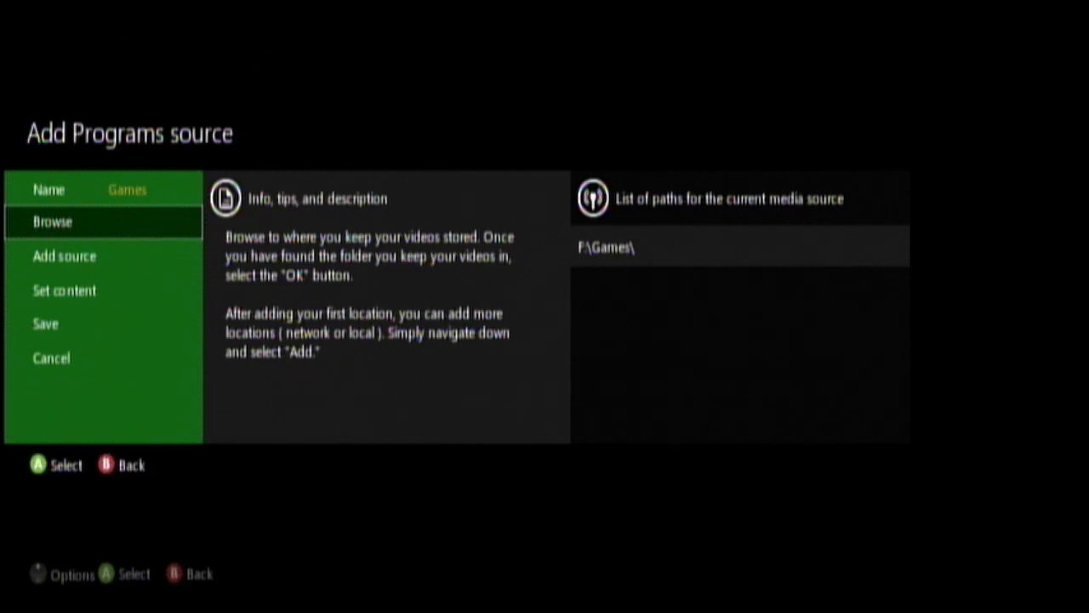
# Step: Save the Programs source under the name Games
pyautogui.press('Up')
pyautogui.press('Down')
pyautogui.press('Down')
pyautogui.press('Down')
pyautogui.press('Down')
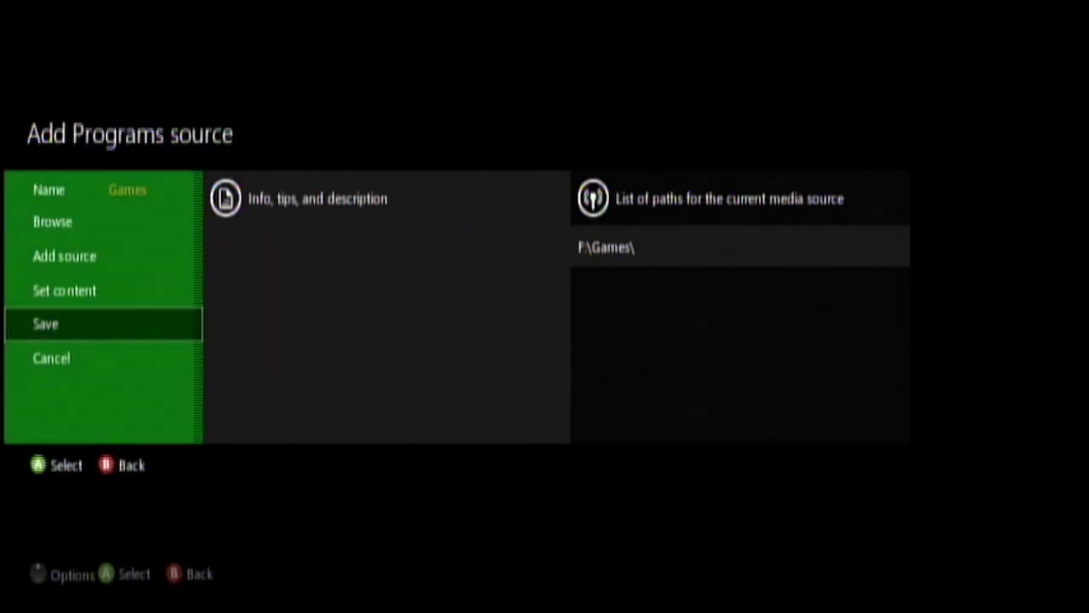
pyautogui.press('Return')
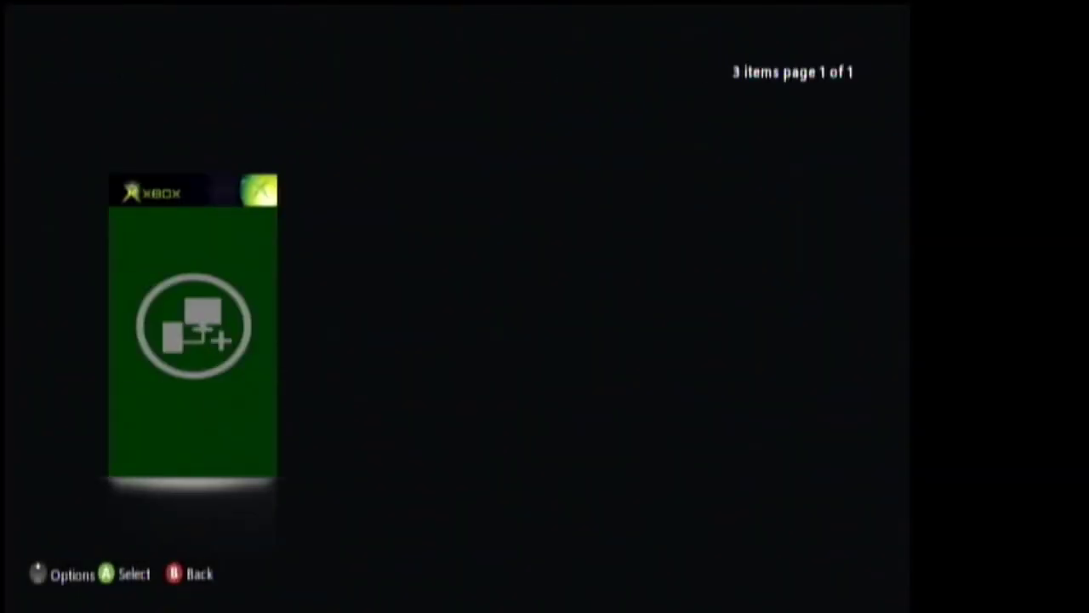
# Step: Return to the Home screen and reopen Games to reach the added Games source
pyautogui.press('Return')
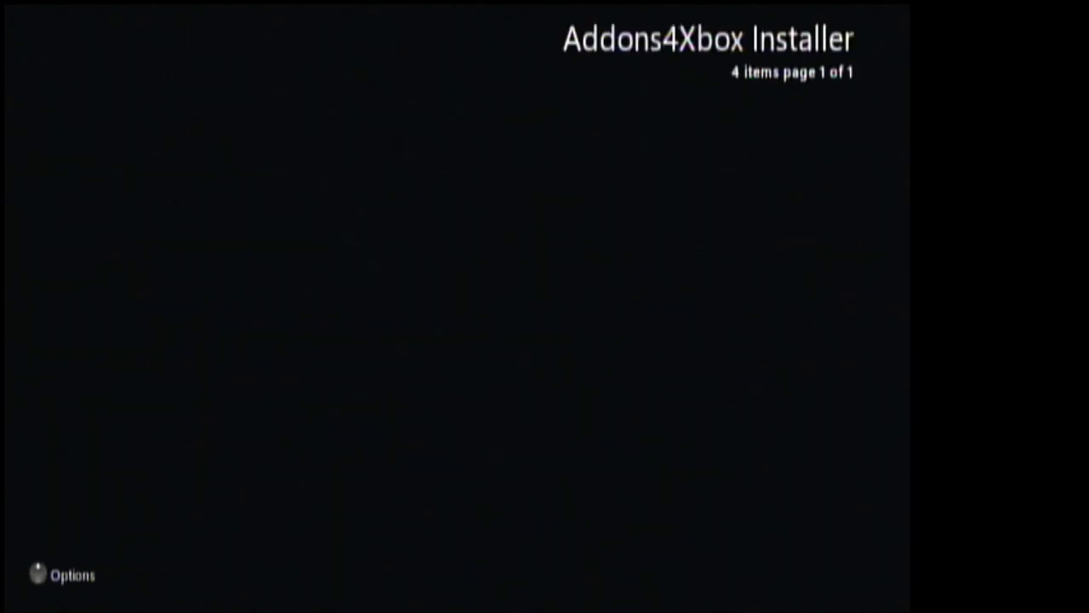
pyautogui.press('Escape')
pyautogui.press('Right')
pyautogui.press('Right')
pyautogui.press('Right')
pyautogui.press('Right')
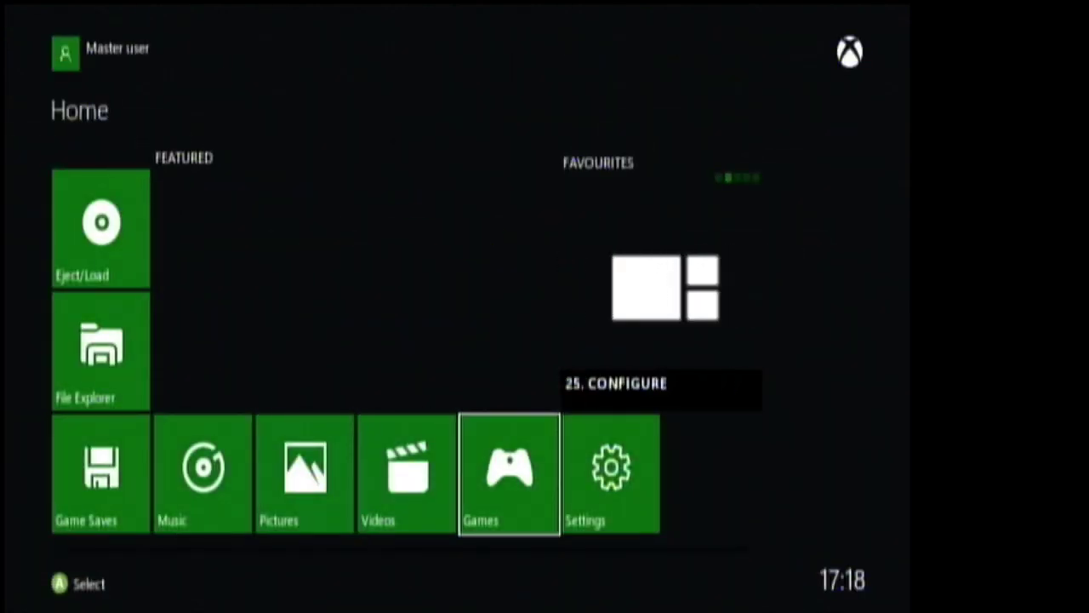
pyautogui.press('Return')
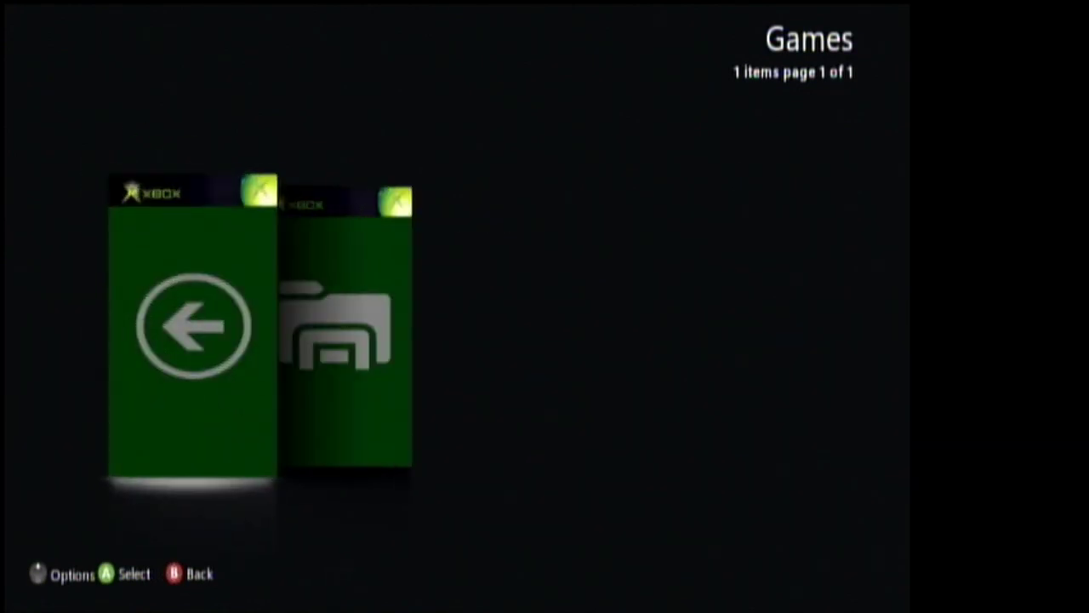
# Step: Open the #-C folder in the Games source and check the game entries in it
pyautogui.press('Right')
pyautogui.press('Left')
pyautogui.press('Right')
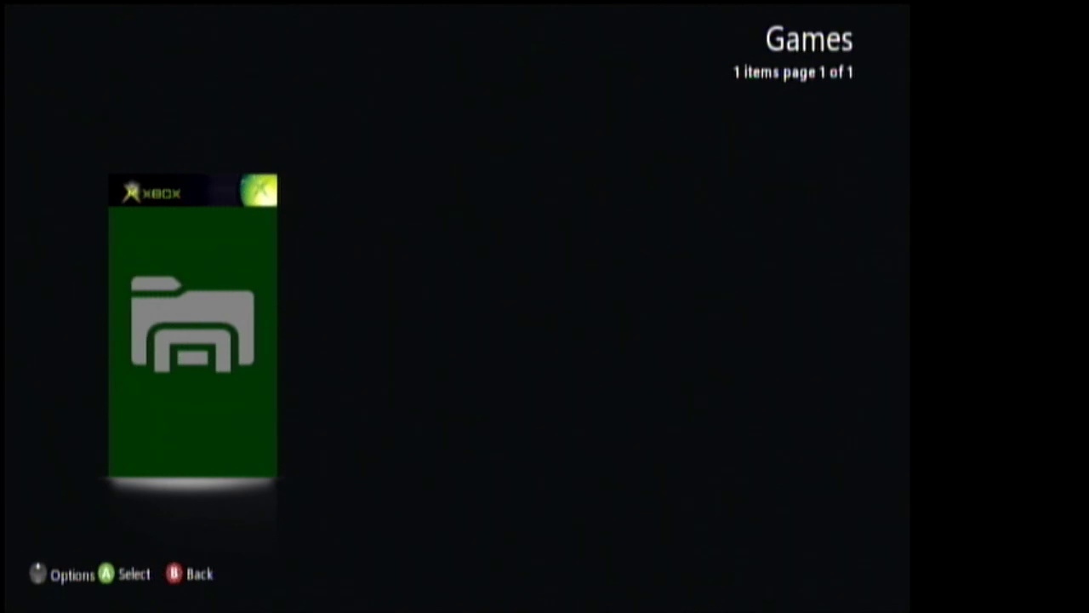
pyautogui.press('Return')
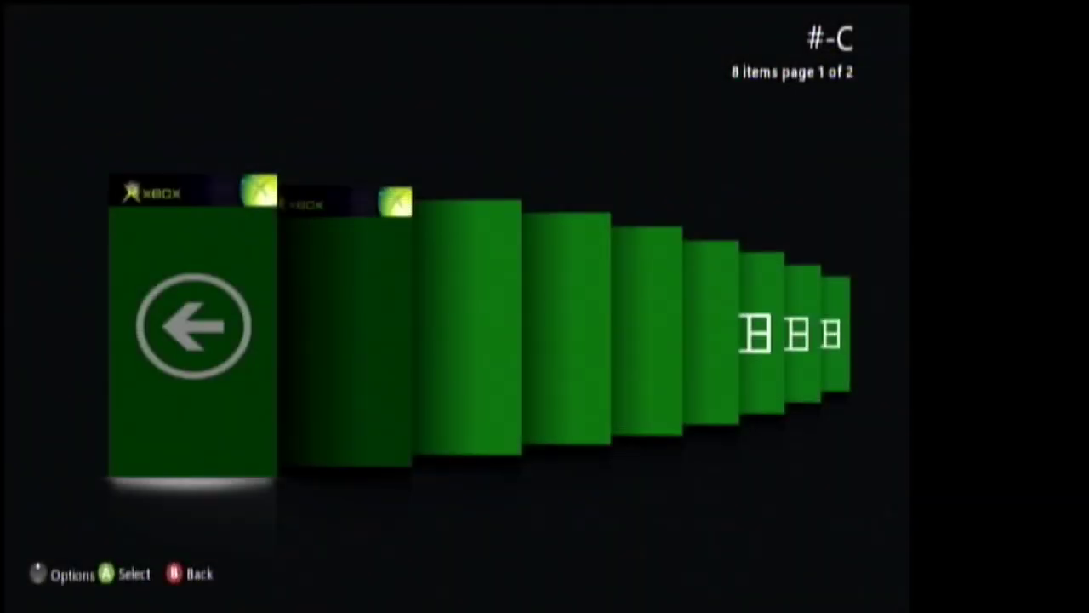
pyautogui.press('Right')
pyautogui.press('Left')
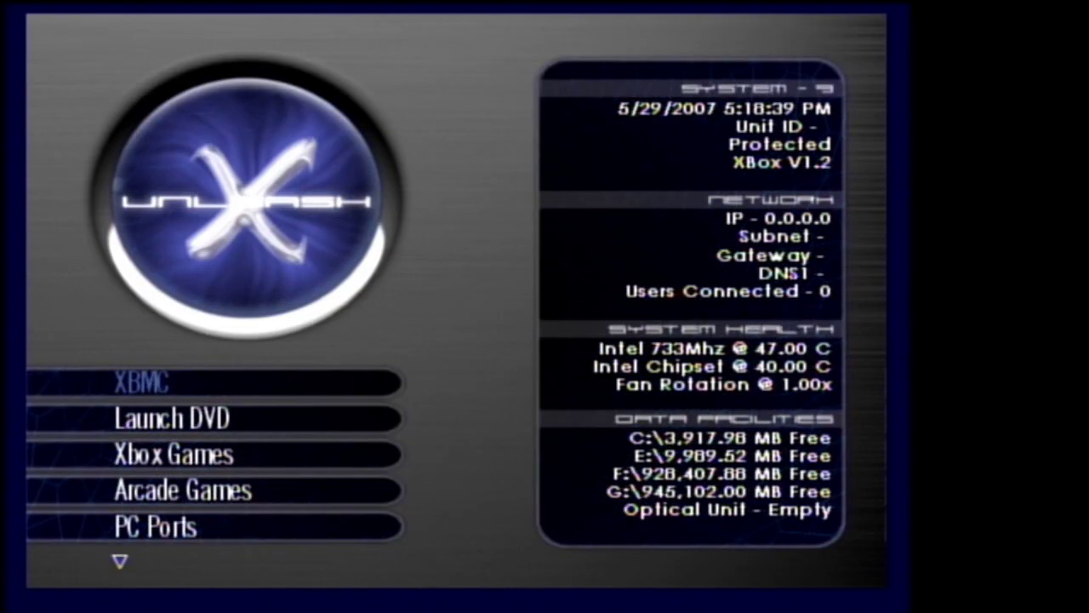
pyautogui.press('Down')
pyautogui.press('Down')
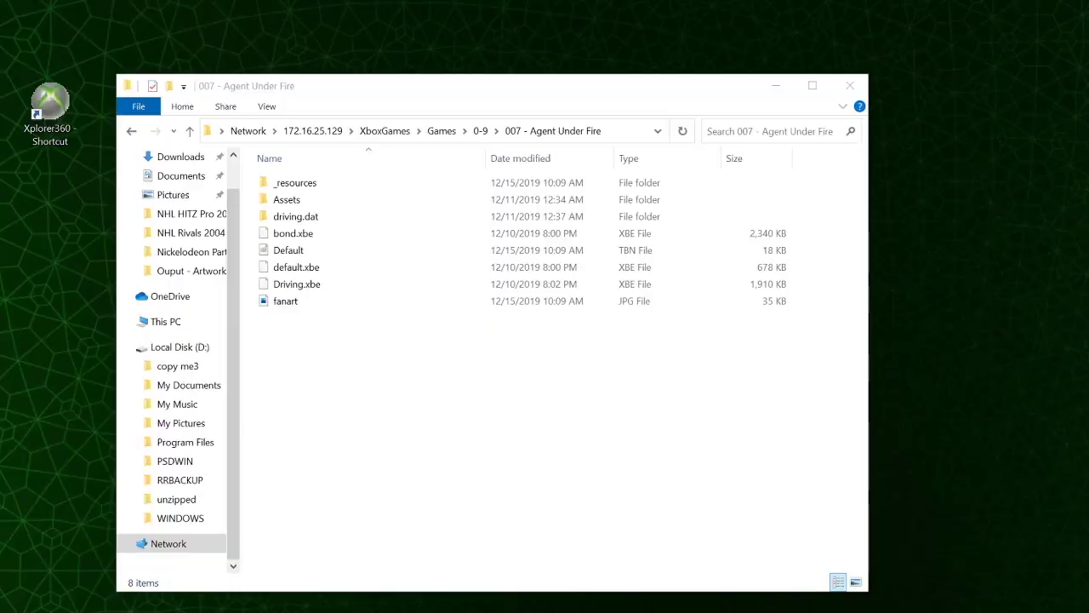
# Step: On the PC, preview fanart.jpg and Default.TBN from the 007 - Agent Under Fire folder, closing each image after viewing
pyautogui.click(377, 403)
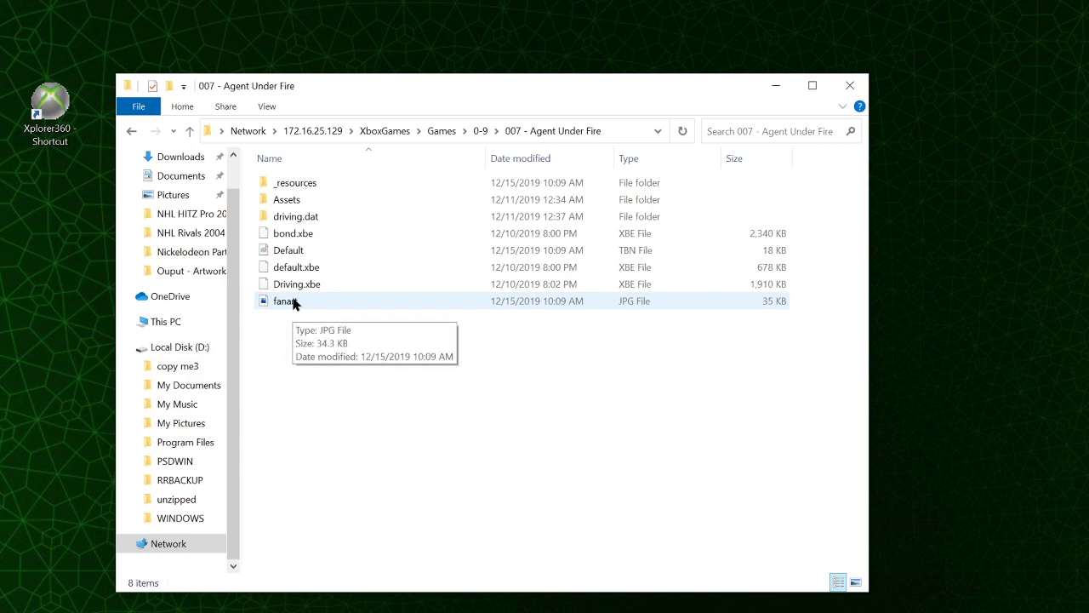
pyautogui.doubleClick(292, 303)
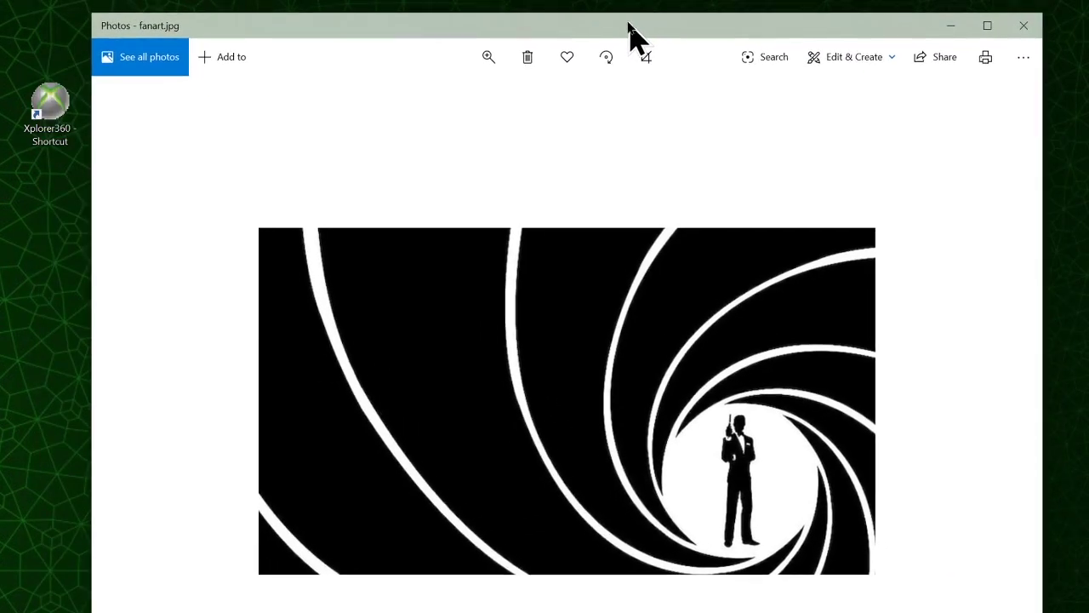
pyautogui.moveTo(630, 25); pyautogui.dragTo(577, 14)
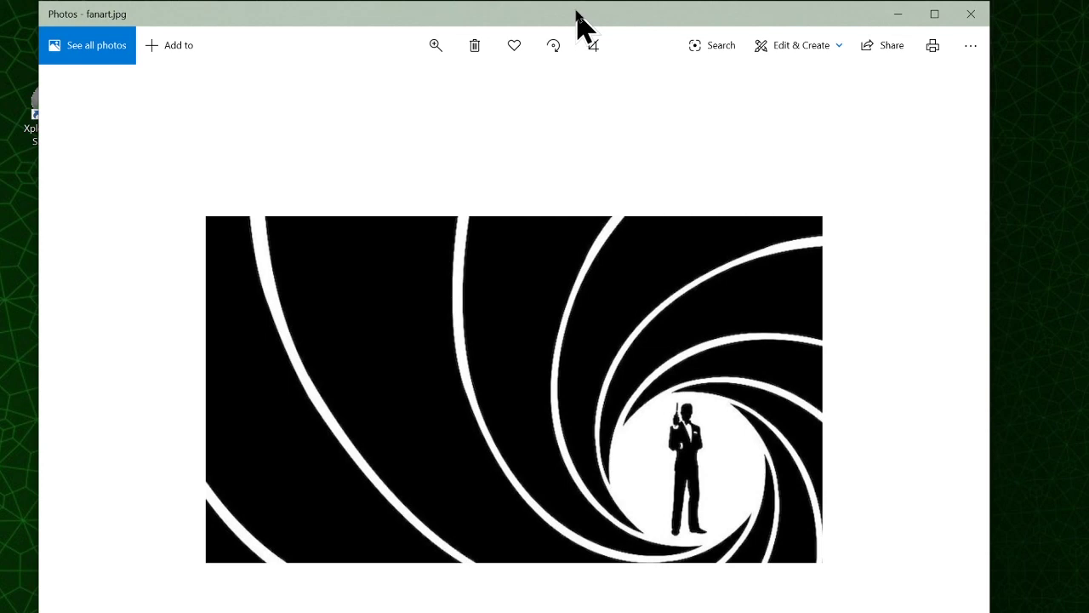
pyautogui.click(970, 13)
pyautogui.doubleClick(298, 247)
pyautogui.moveTo(584, 134)
pyautogui.mouseDown()
pyautogui.moveTo(749, 85)
pyautogui.moveTo(957, 76)
pyautogui.mouseUp()
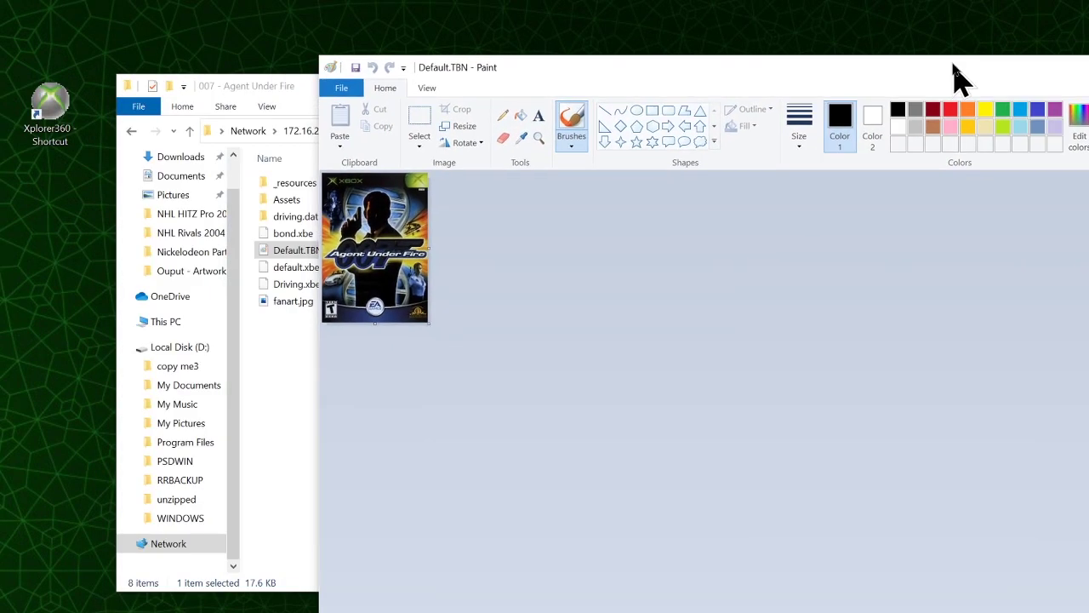
pyautogui.hotkey('alt', 'F4')
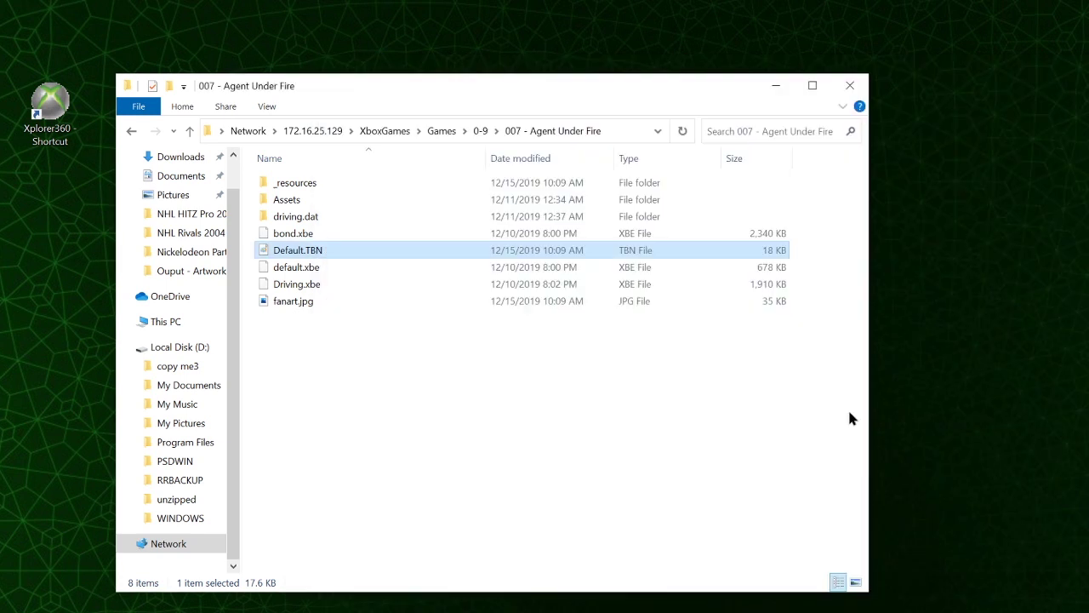
# Step: Inspect default.xml from the game's _resources folder in Notepad++, and close the editor
pyautogui.click(297, 188)
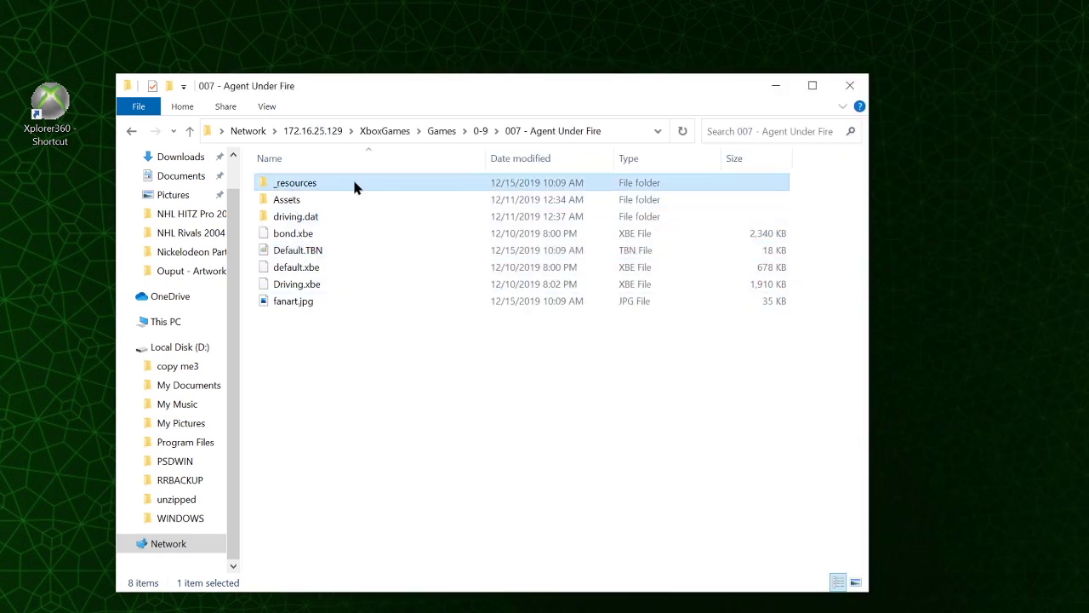
pyautogui.doubleClick(332, 189)
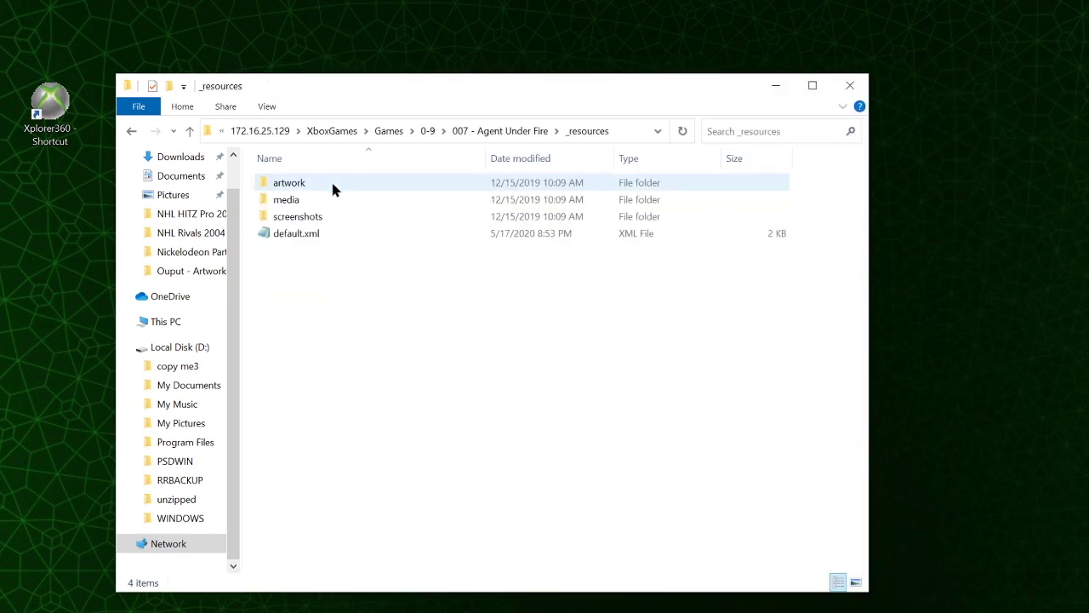
pyautogui.rightClick(297, 237)
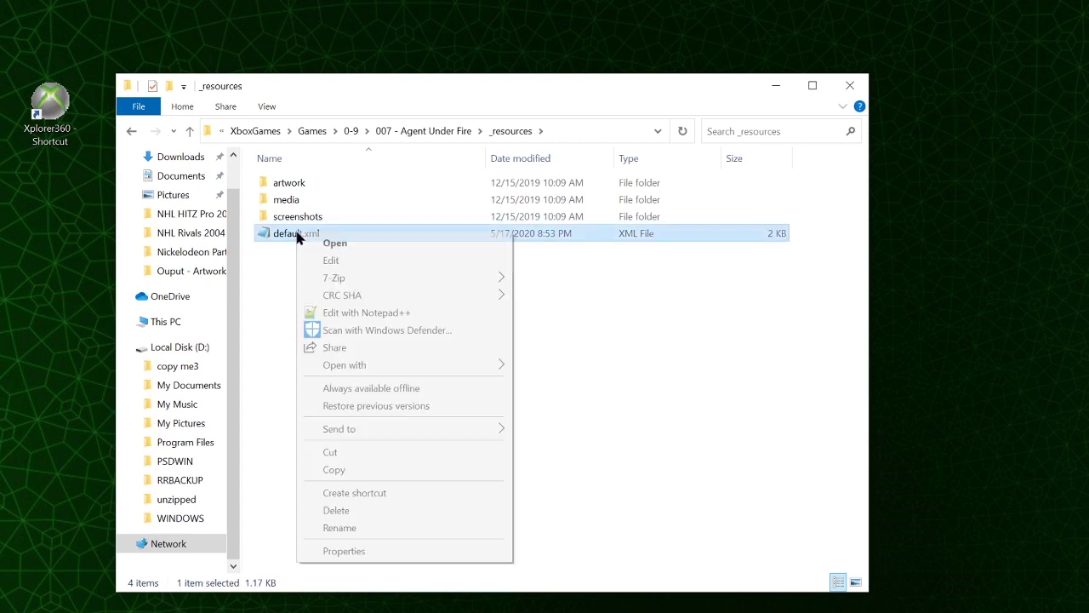
pyautogui.click(353, 315)
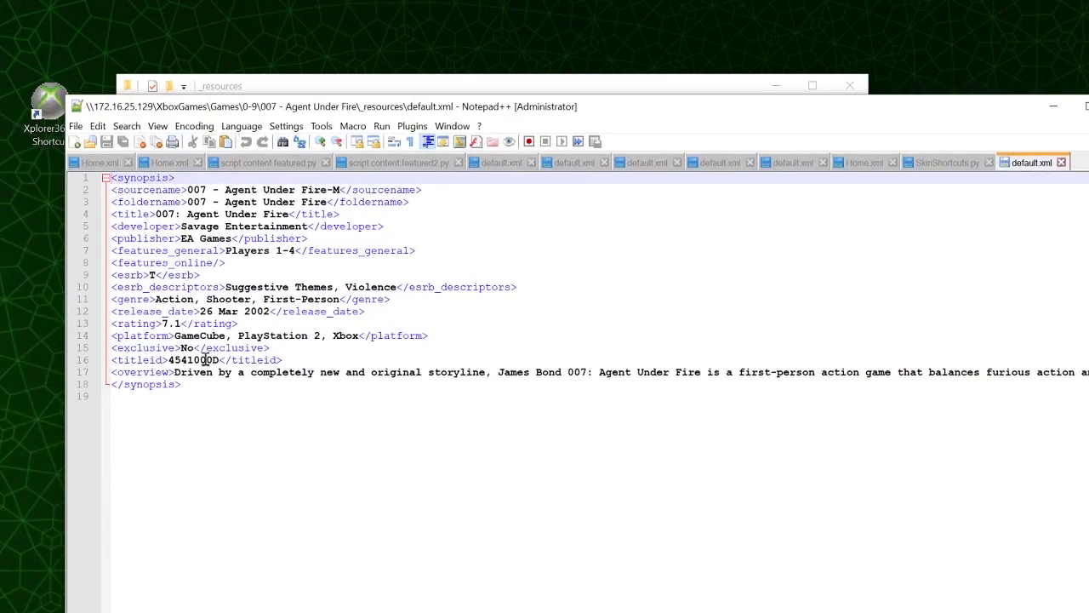
pyautogui.hotkey('alt', 'F4')
# Step: Open the artwork folder inside _resources and display its files as large thumbnails
pyautogui.doubleClick(287, 184)
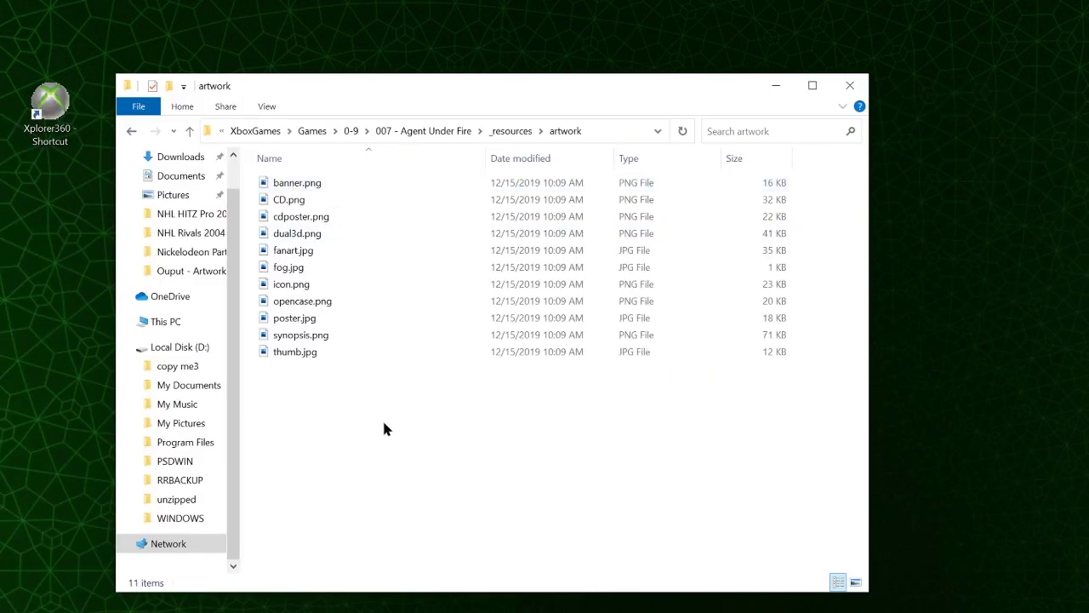
pyautogui.click(856, 582)
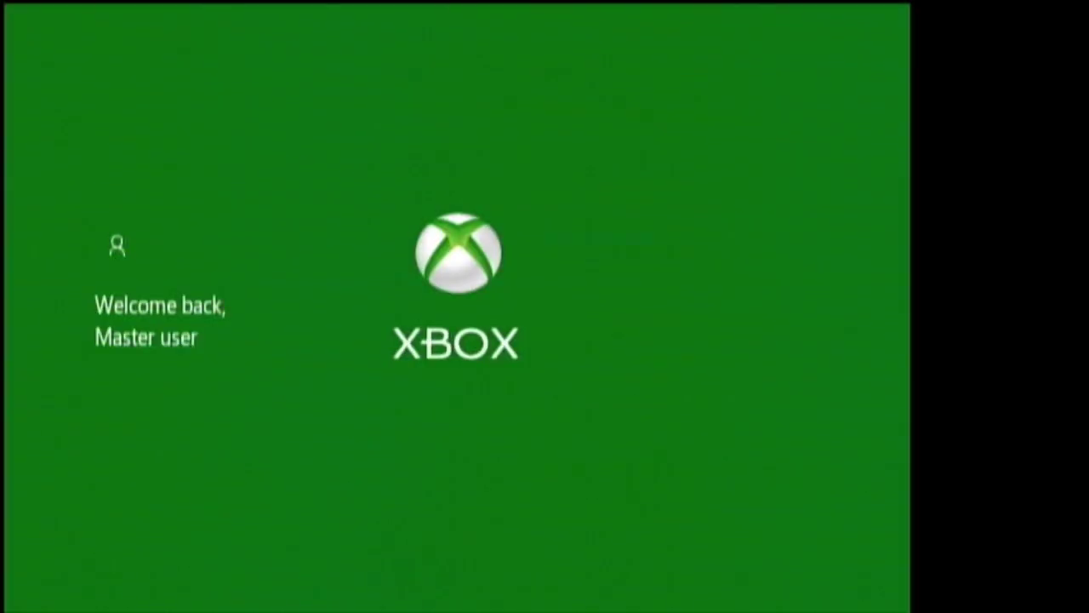
# Step: Back in XBMC on the Xbox, go from the Home screen to the #-C games folder
pyautogui.press('Down')
pyautogui.press('Down')
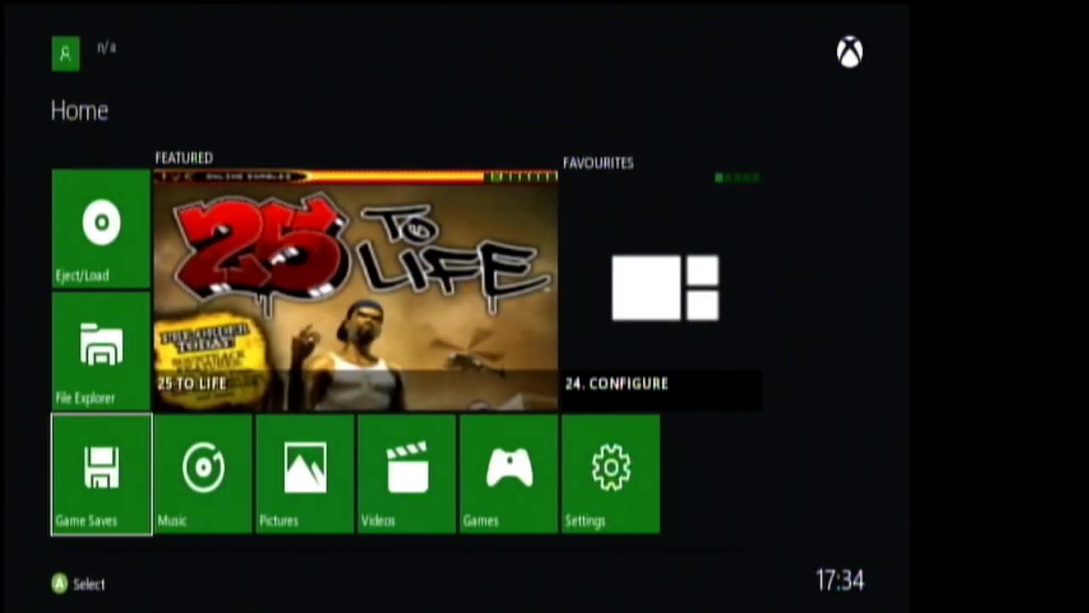
pyautogui.press('Right')
pyautogui.press('Right')
pyautogui.press('Right')
pyautogui.press('Right')
pyautogui.press('Up')
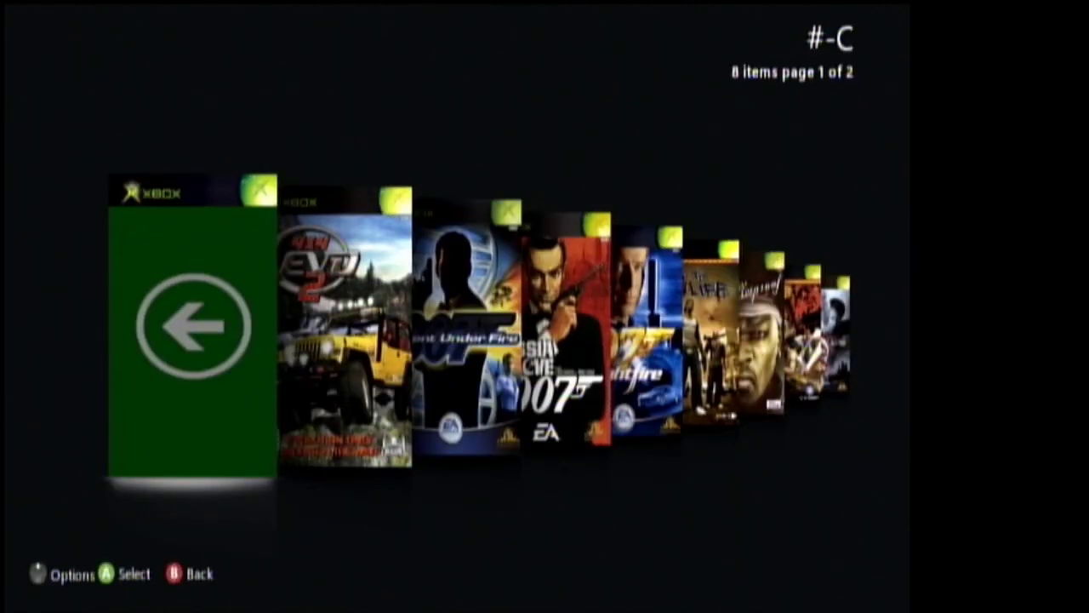
# Step: Browse the game posters in the #-C folder as far as 50 Cent: Bulletproof
pyautogui.press('Right')
pyautogui.press('Right')
pyautogui.press('Right')
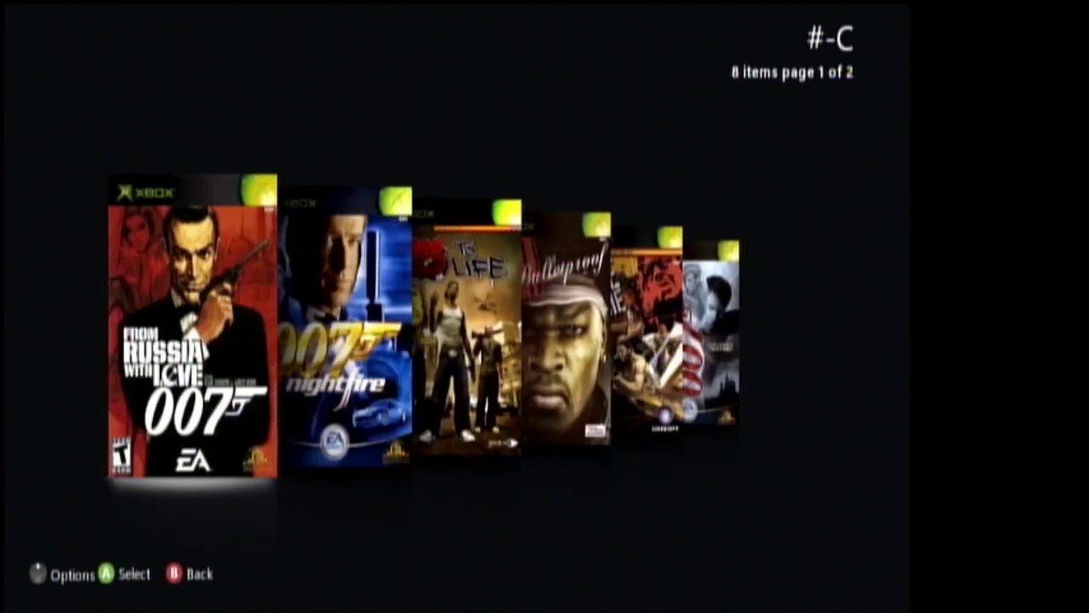
pyautogui.press('Right')
pyautogui.press('Right')
pyautogui.press('Right')
# Step: Enable fanart in the view options of the #-C games list
pyautogui.press('c')
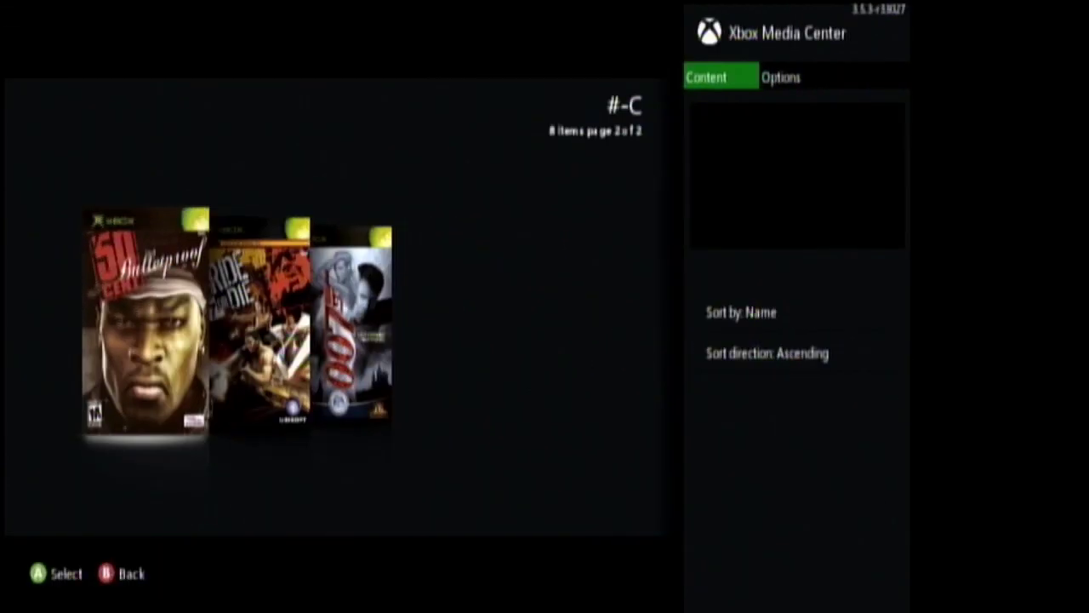
pyautogui.press('Down')
pyautogui.press('Up')
pyautogui.press('Down')
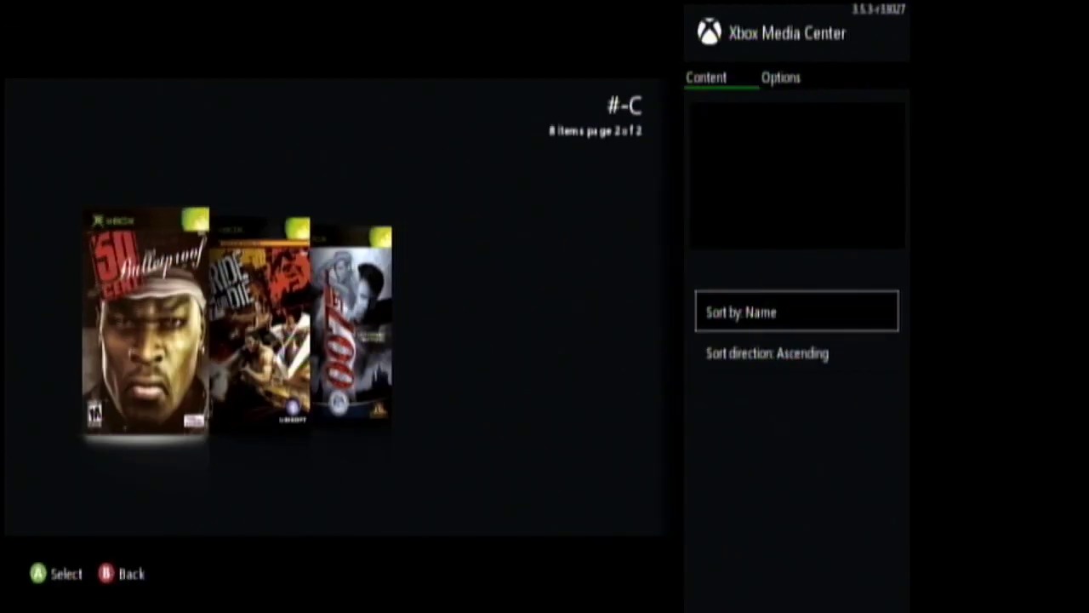
pyautogui.press('Up')
pyautogui.press('Right')
pyautogui.press('Down')
pyautogui.press('Down')
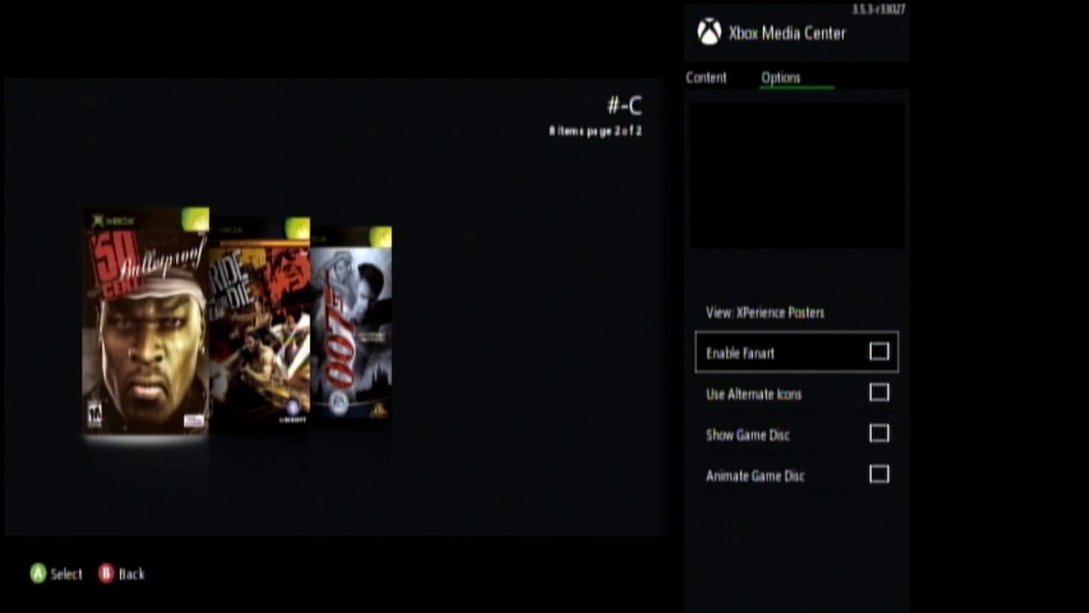
pyautogui.press('Return')
# Step: Cycle the games list view through Icons Panel and Icons Twist back to XPerience Posters
pyautogui.press('Up')
pyautogui.press('Return')
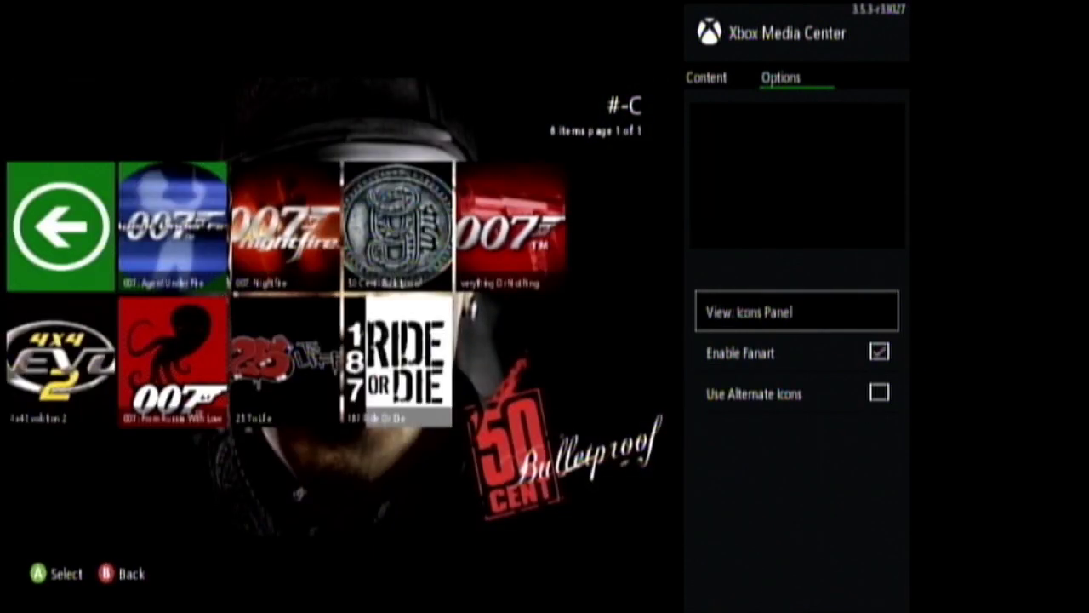
pyautogui.press('Return')
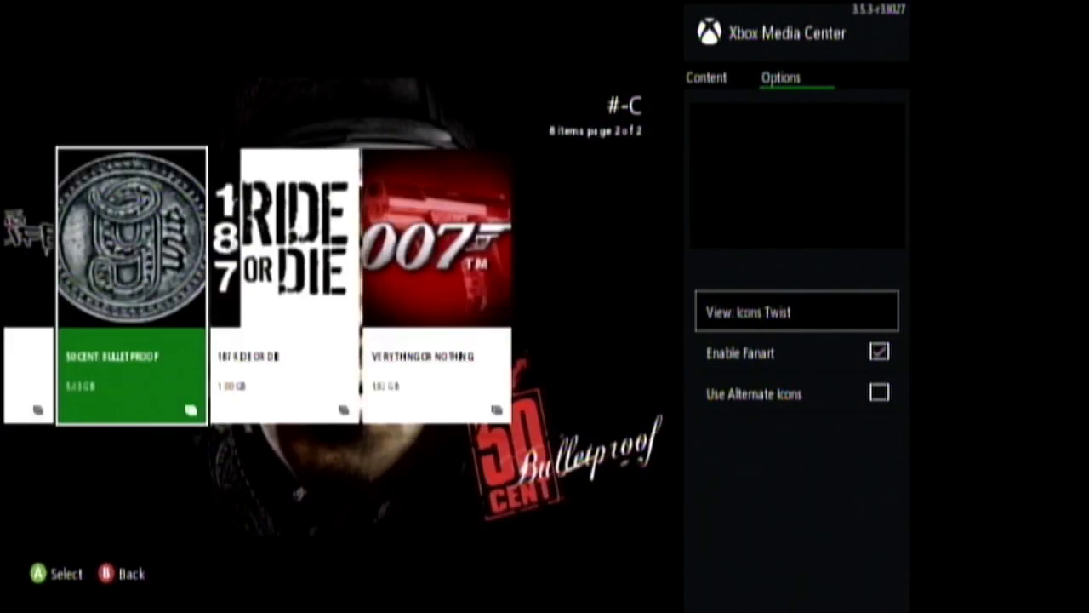
pyautogui.press('Return')
pyautogui.press('Return')
# Step: Enable alternate icons and an animated game disc for the XPerience Posters view
pyautogui.press('Down')
pyautogui.press('Down')
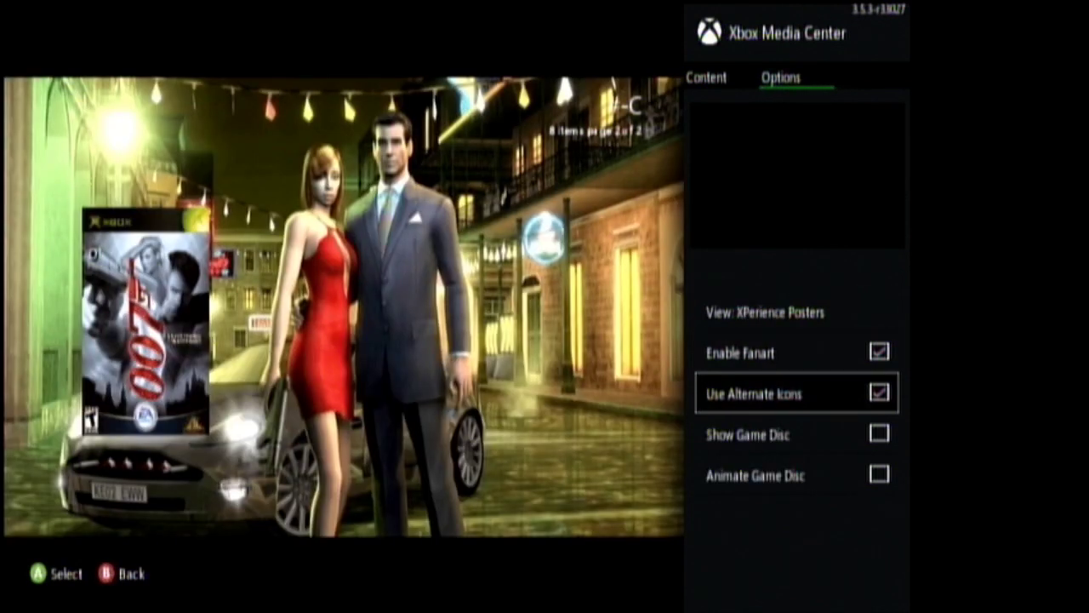
pyautogui.press('Down')
pyautogui.press('Return')
pyautogui.press('Down')
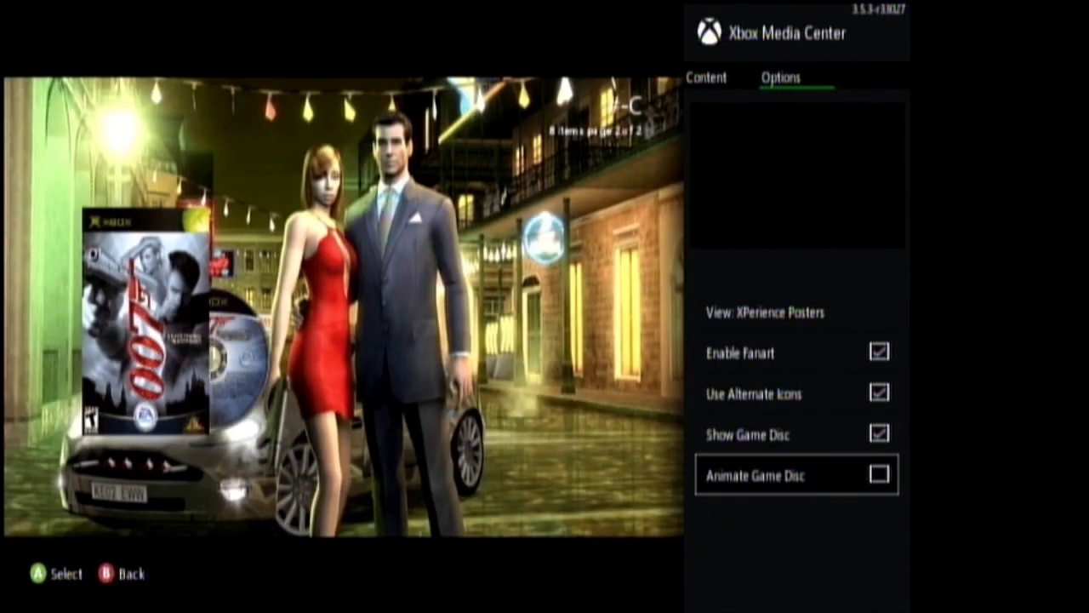
pyautogui.press('Return')
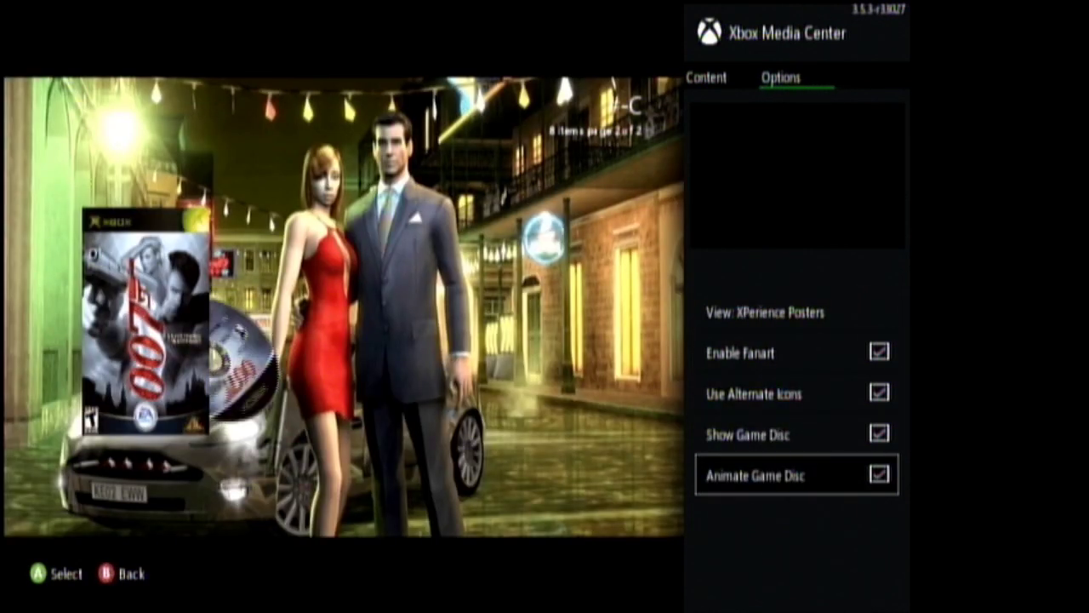
# Step: Switch the games list to the Posters view with alternate posters enabled, and close the options
pyautogui.press('Down')
pyautogui.press('Return')
pyautogui.press('Up')
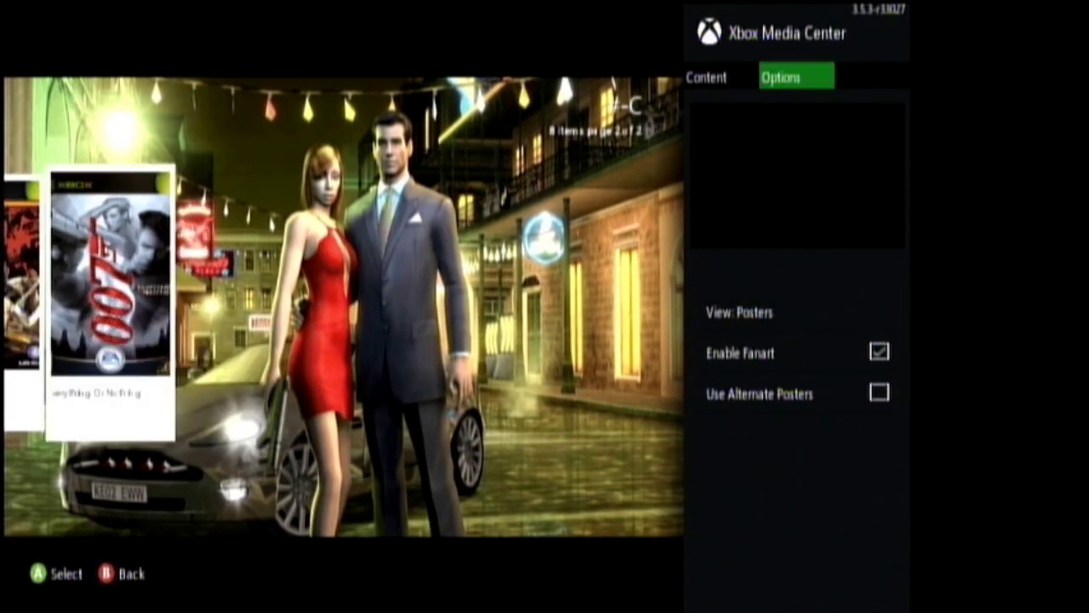
pyautogui.press('Down')
pyautogui.press('Down')
pyautogui.press('Down')
pyautogui.press('Return')
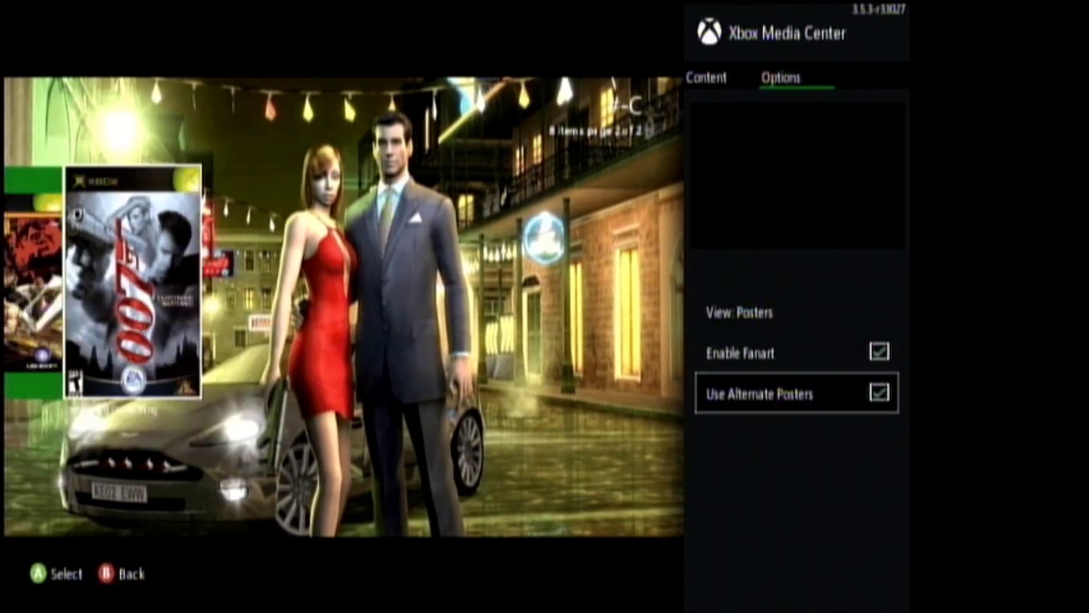
pyautogui.press('Up')
pyautogui.press('Escape')
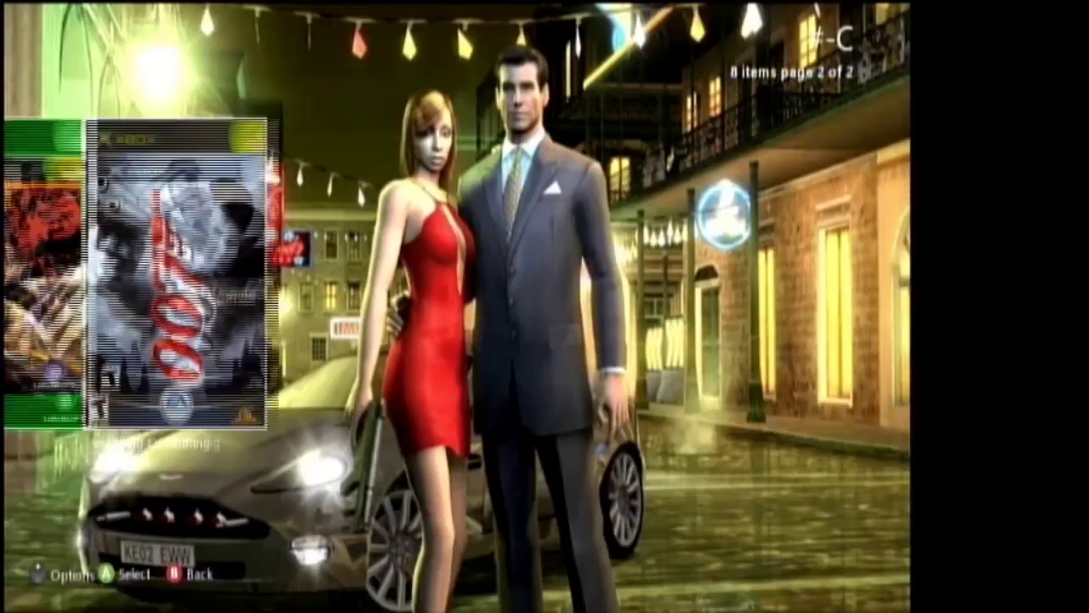
# Step: Return to the Home screen and open Games in the chooser for Favourites shortcut 24
pyautogui.press('Escape')
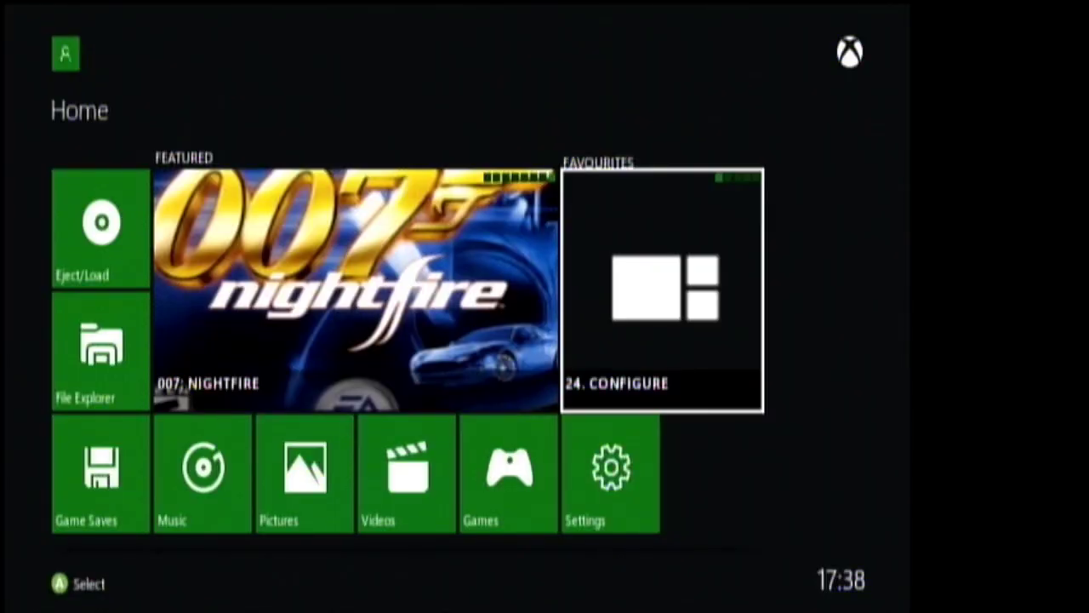
pyautogui.press('Return')
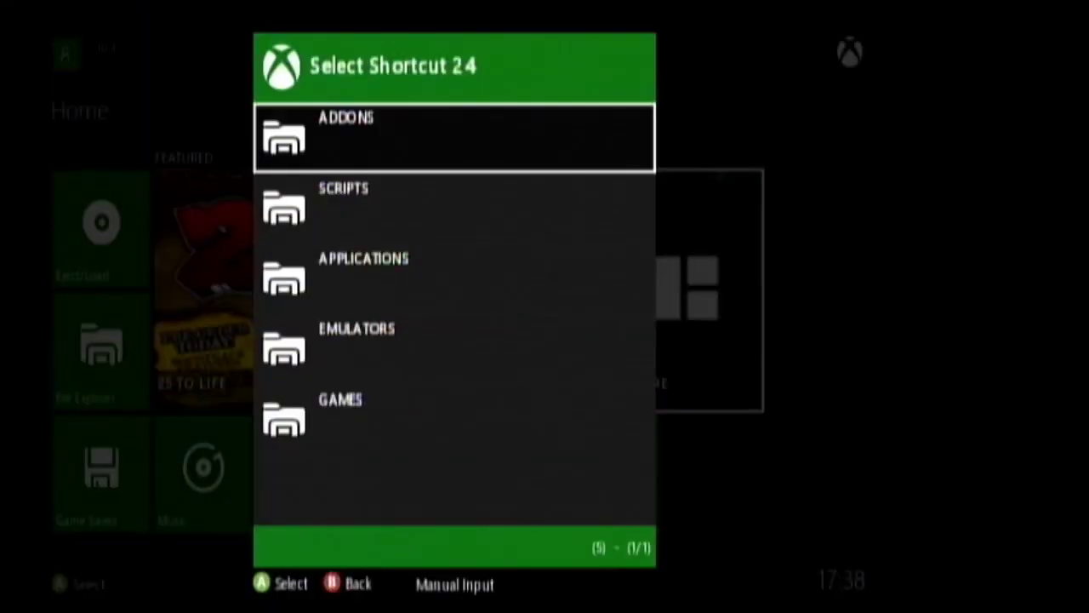
pyautogui.press('Down')
pyautogui.press('Down')
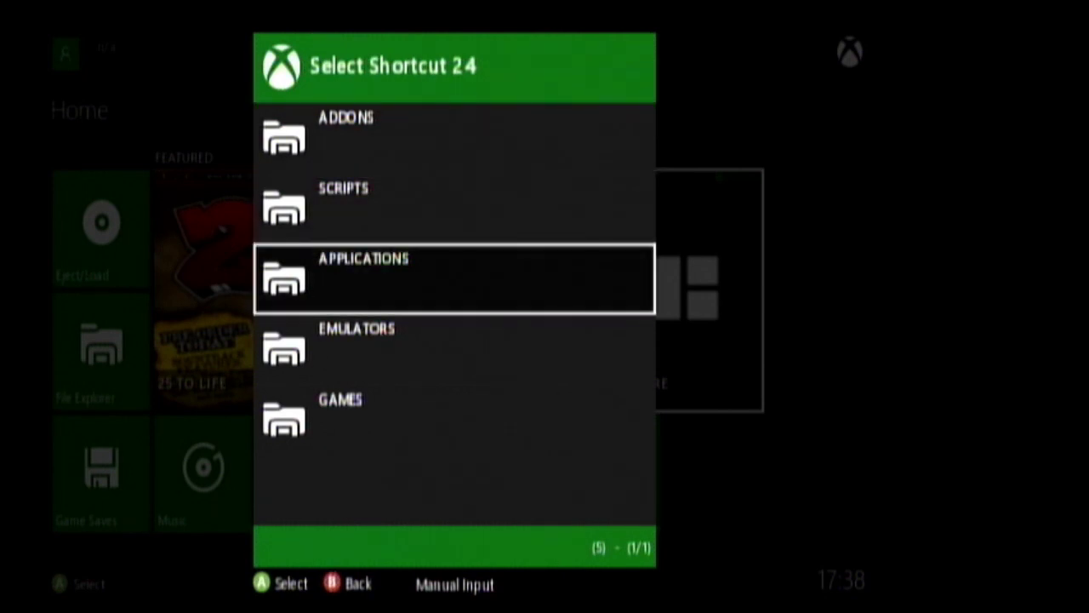
pyautogui.press('Down')
pyautogui.press('Down')
pyautogui.press('Return')
# Step: Assign 007: Agent Under Fire from the games list to Favourites shortcut 24
pyautogui.press('Down')
pyautogui.press('Down')
pyautogui.press('Down')
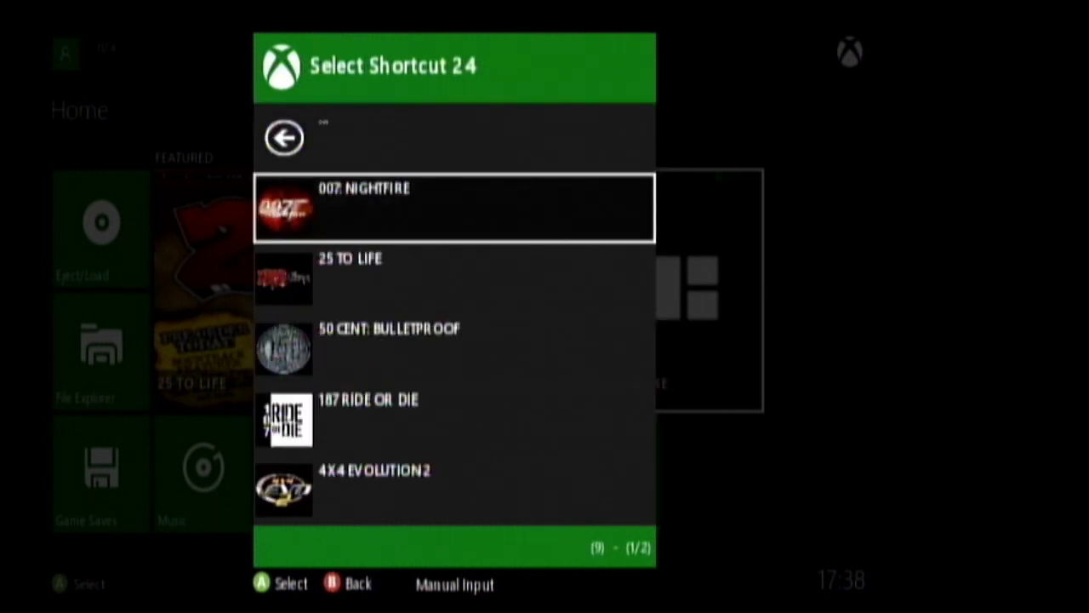
pyautogui.press('Down')
pyautogui.press('Down')
pyautogui.press('Down')
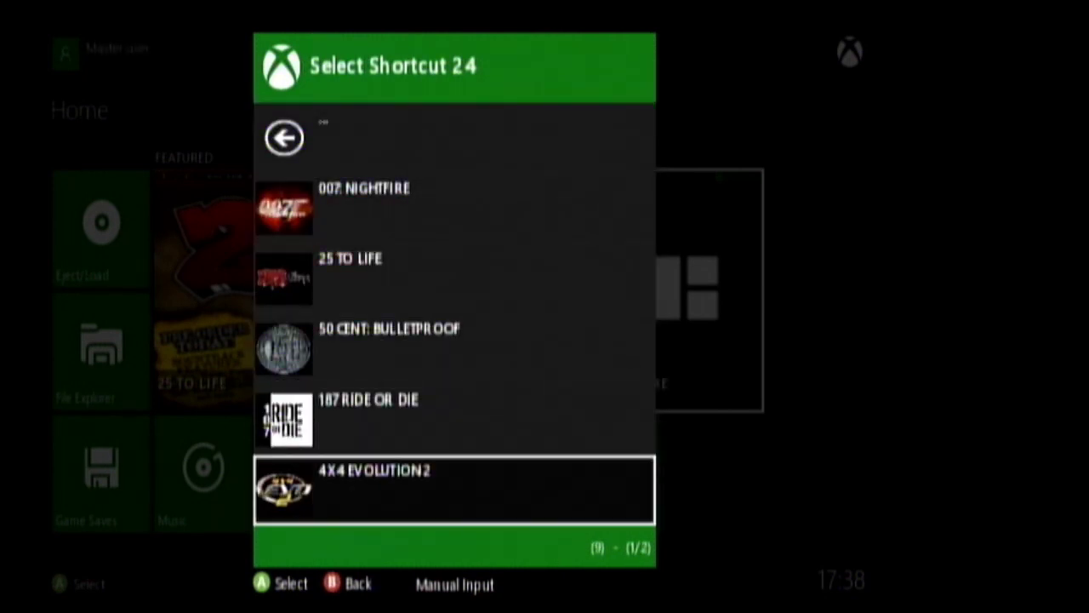
pyautogui.press('Return')
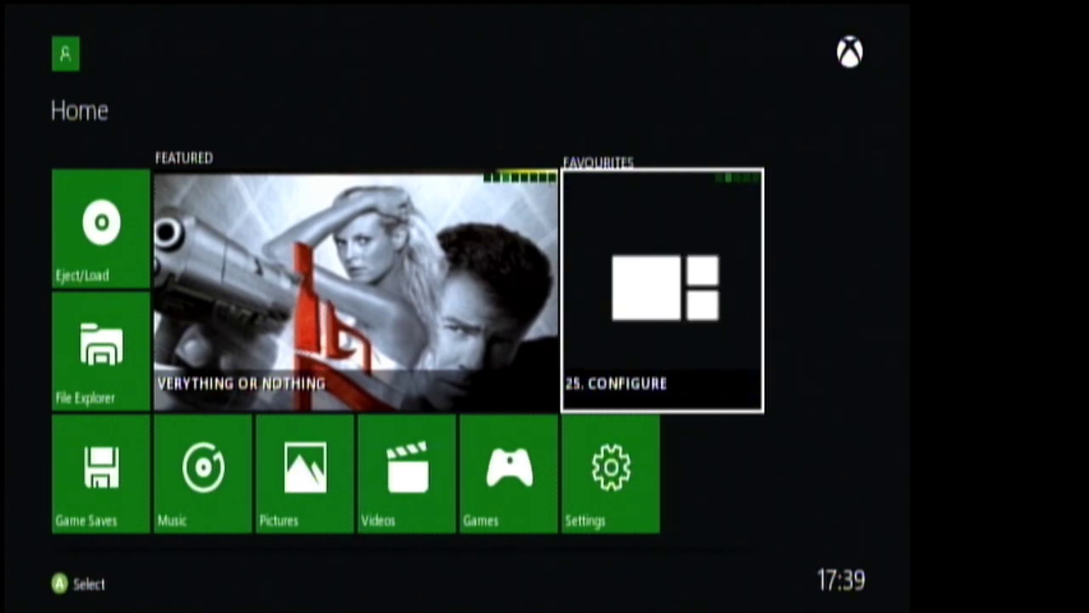
# Step: Check the Favourites shortcuts on the Home screen and move on to Settings
pyautogui.click(611, 473)
pyautogui.click(662, 289)
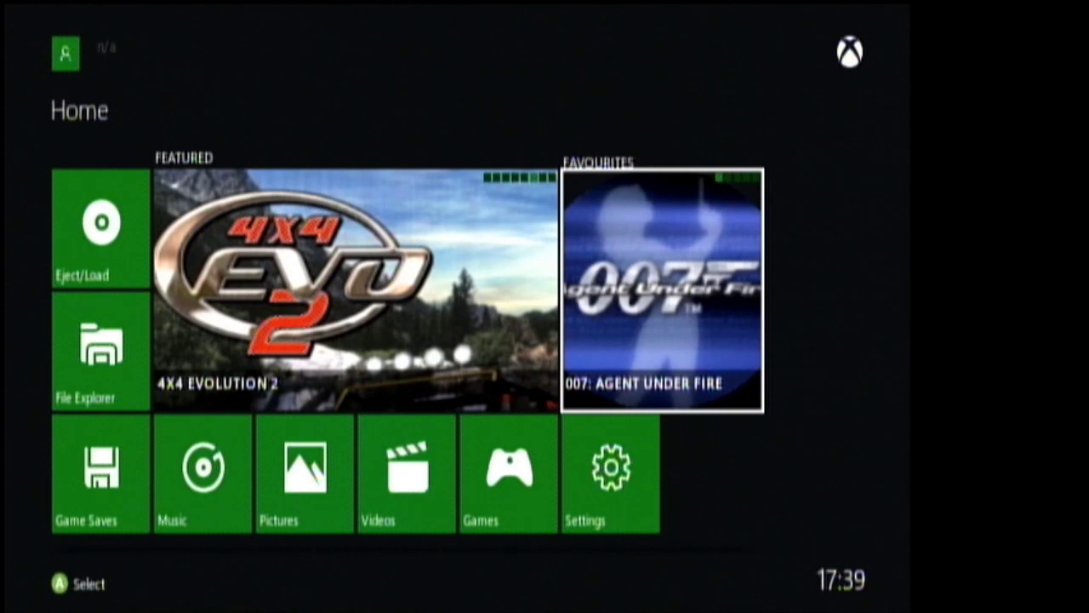
pyautogui.press('Down')
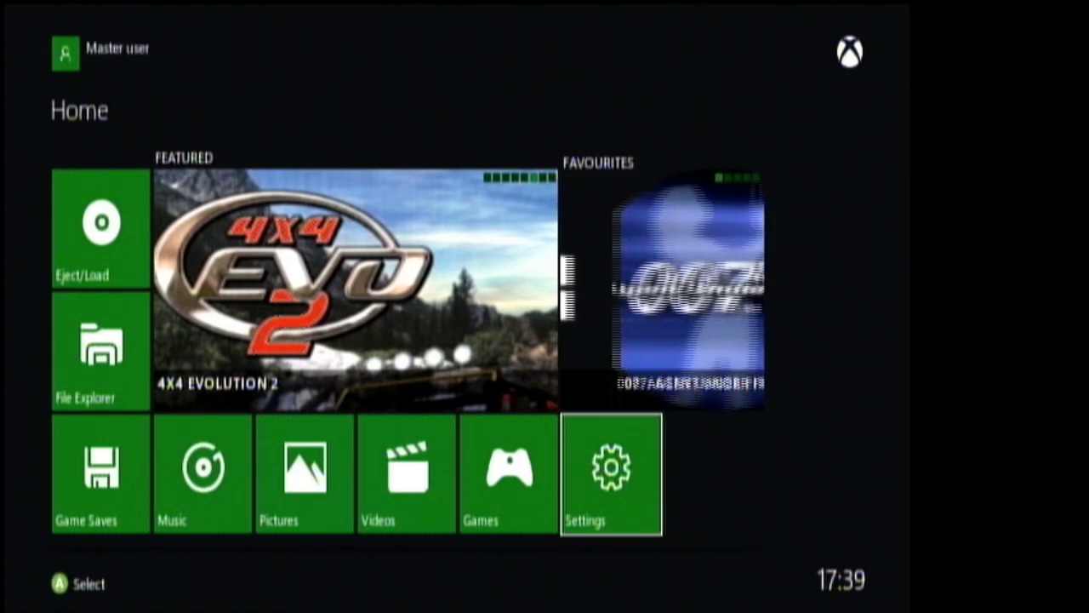